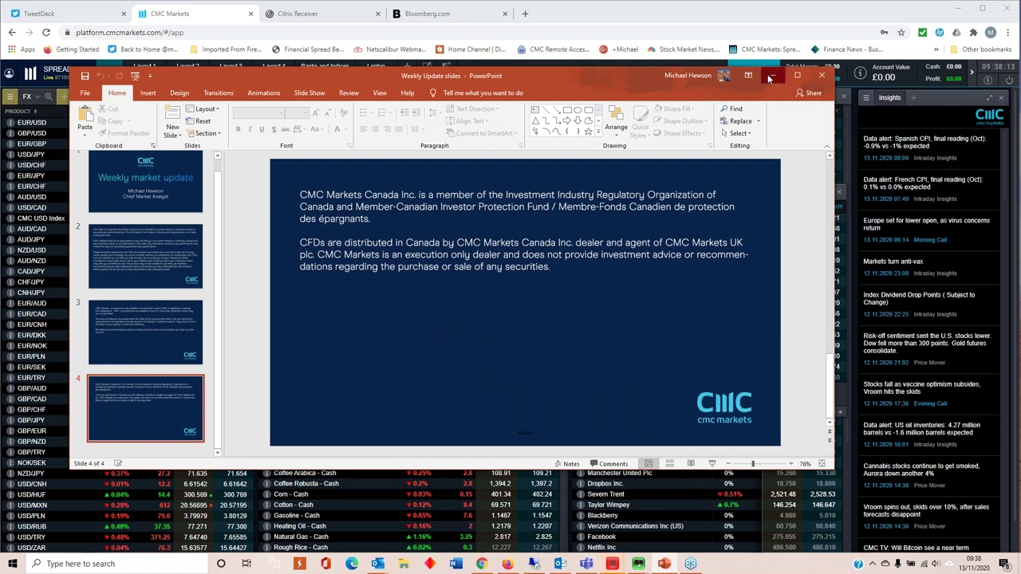
# Minimise the Weekly Update PowerPoint deck to reveal the CMC Markets platform
pyautogui.click(771, 77)
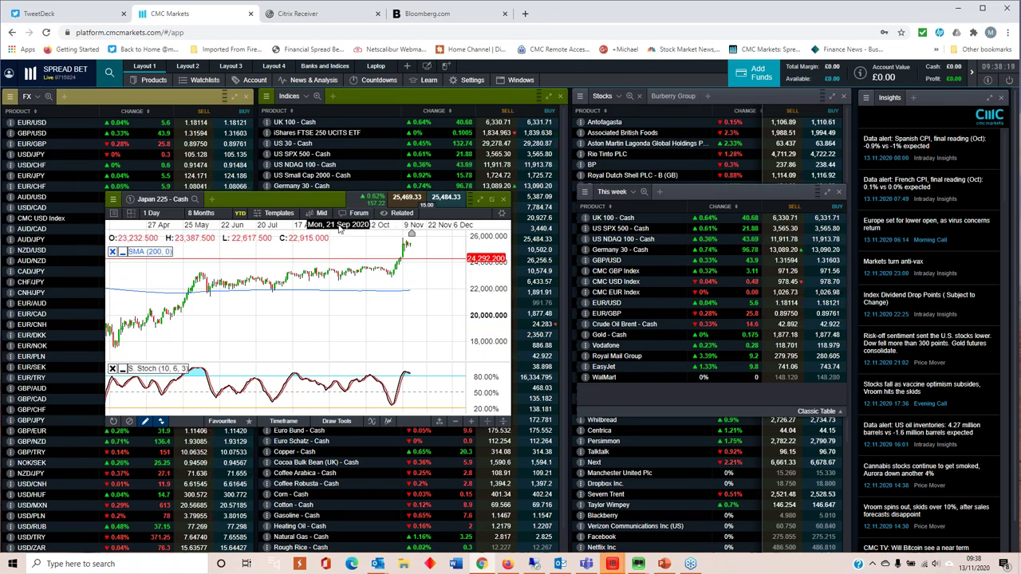
# Reposition the Japan 225 cash chart window to discuss it
pyautogui.moveTo(325, 201); pyautogui.dragTo(280, 188)
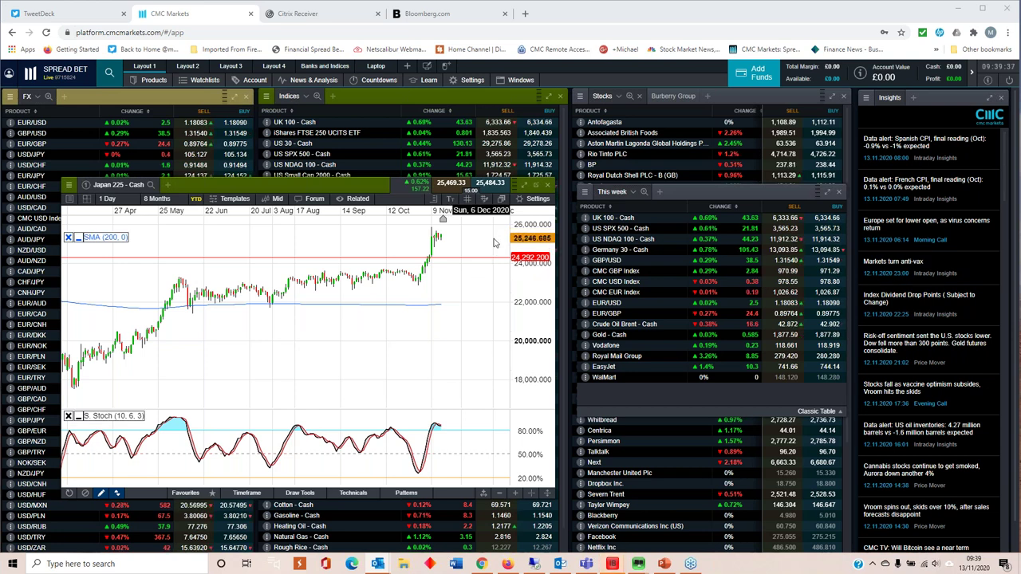
# Close the Japan 225 chart and open Germany 30 - Cash, dismissing its order ticket
pyautogui.click(547, 186)
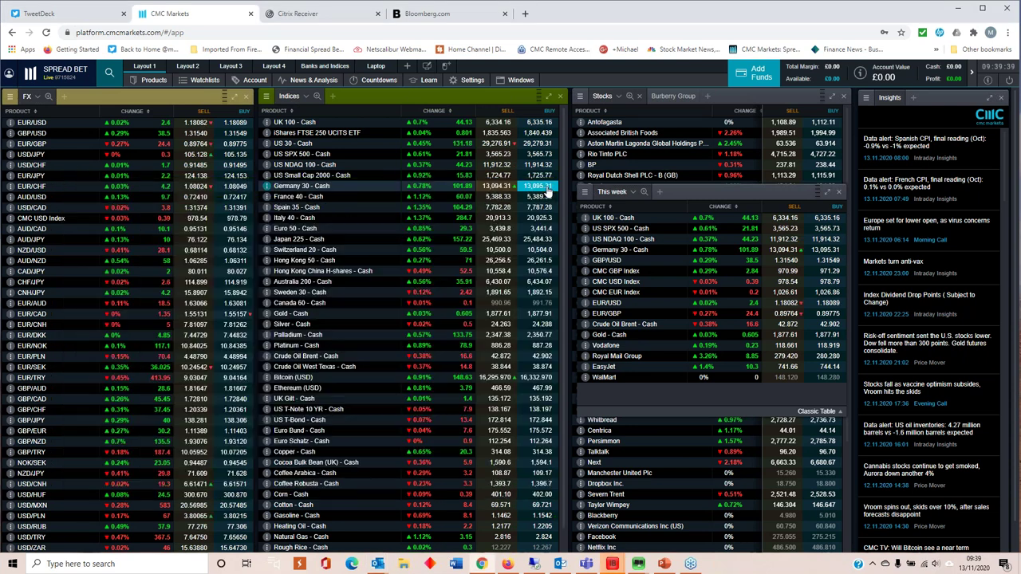
pyautogui.click(585, 250)
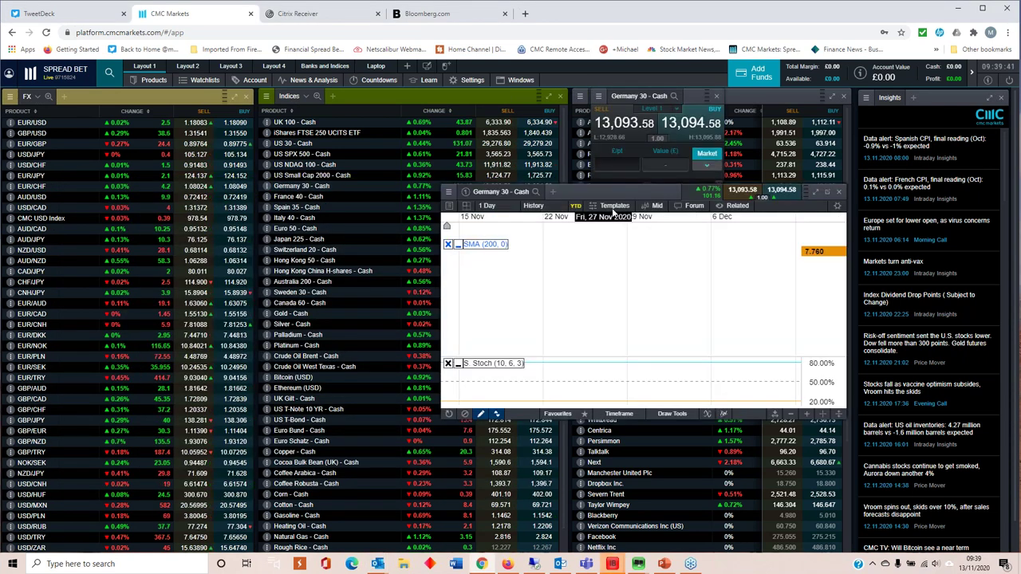
pyautogui.click(716, 96)
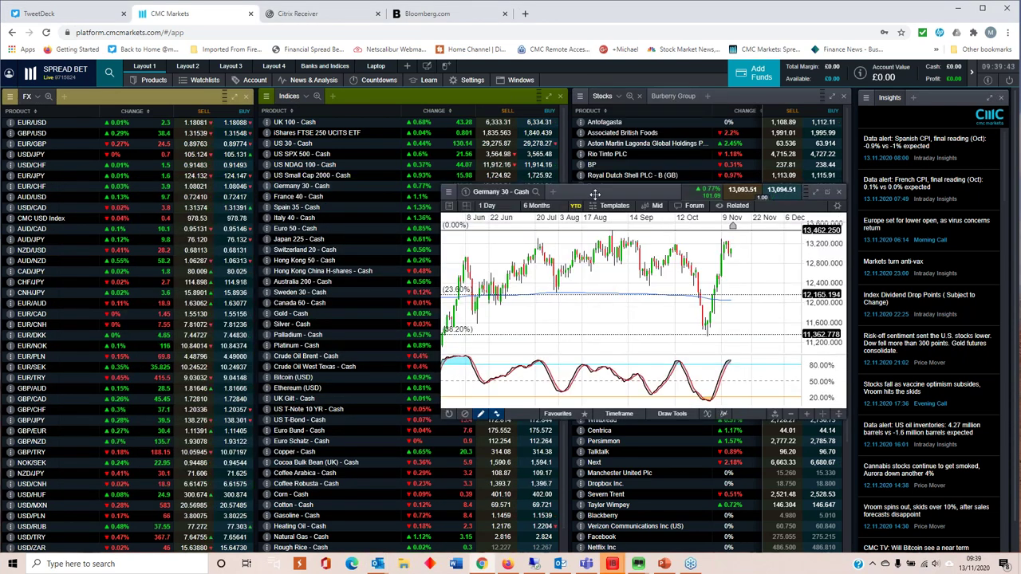
# Move the Germany 30 chart left, enlarge it, and zoom to about seven months
pyautogui.moveTo(550, 192); pyautogui.dragTo(252, 163)
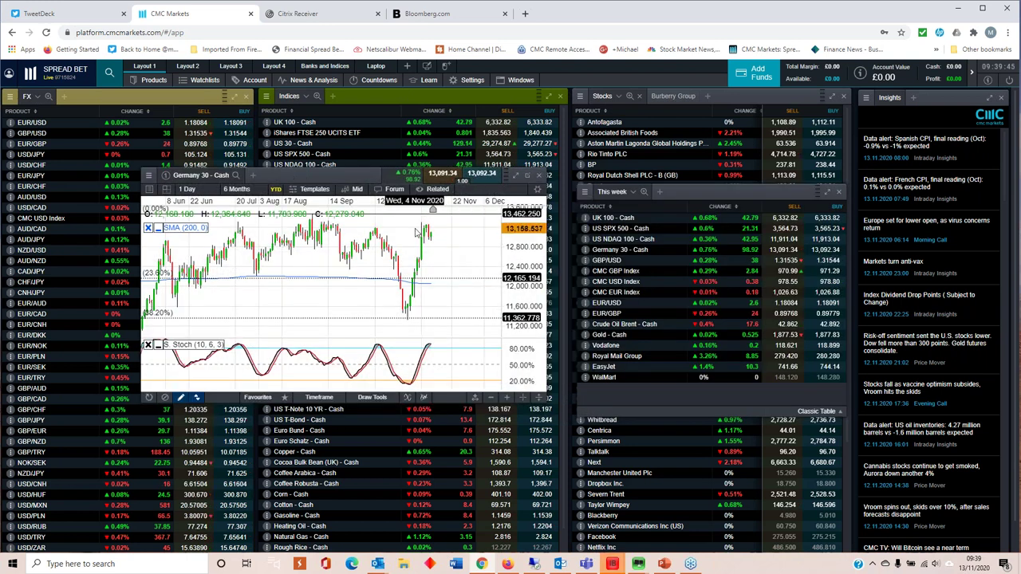
pyautogui.moveTo(549, 403); pyautogui.dragTo(587, 435)
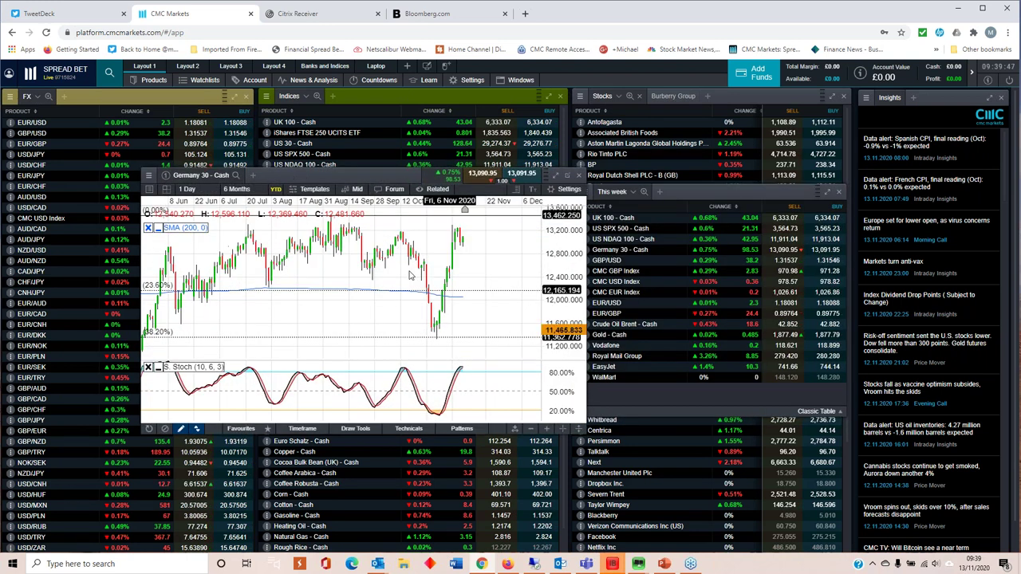
pyautogui.moveTo(361, 179); pyautogui.dragTo(294, 154)
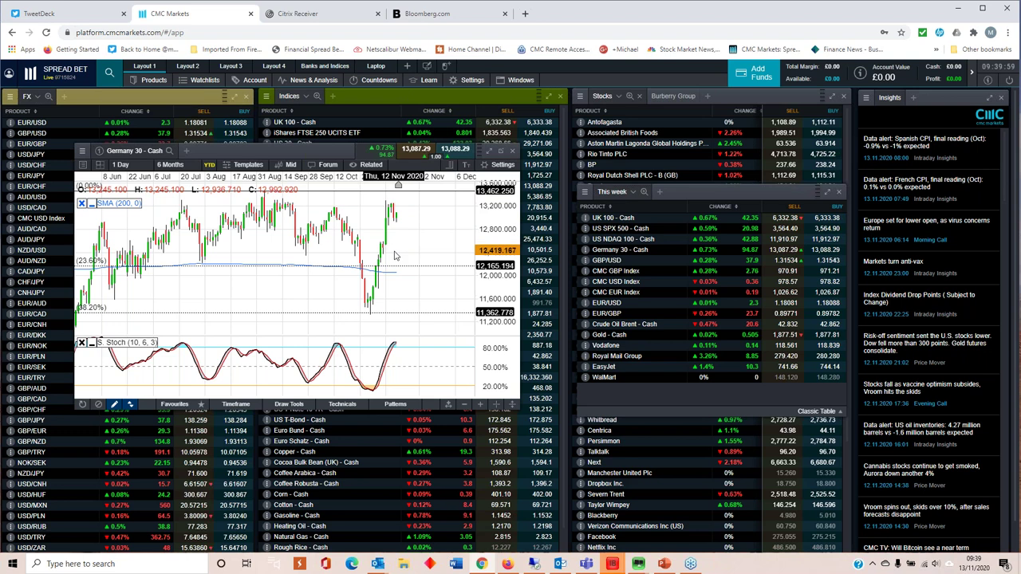
pyautogui.scroll(-2, 392, 255)
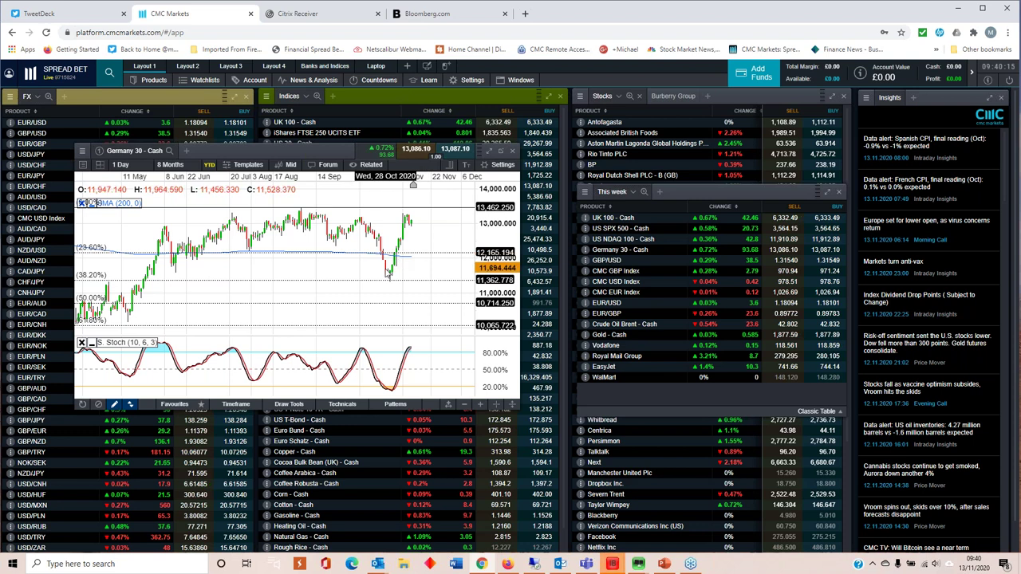
pyautogui.scroll(2, 388, 274)
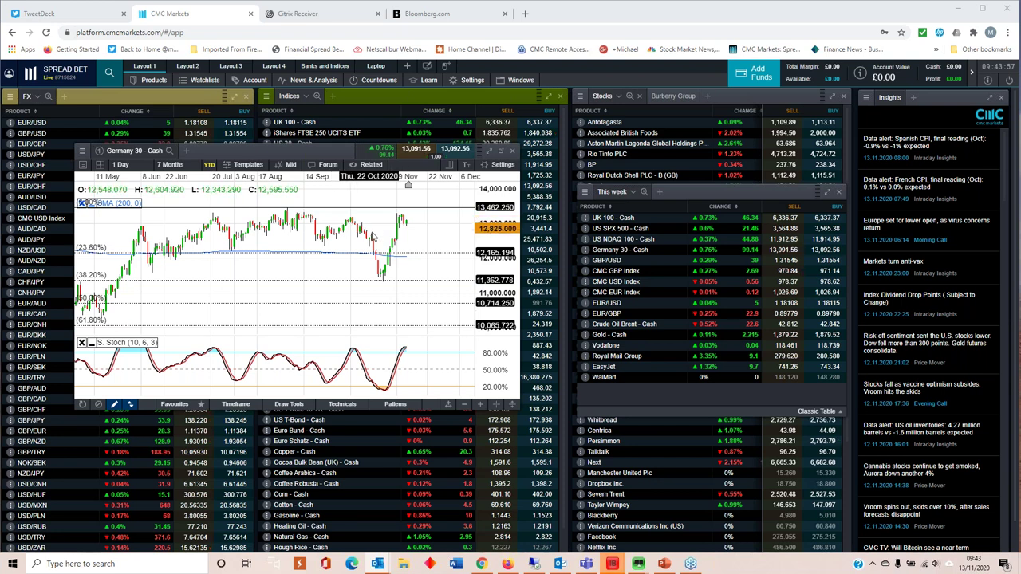
# Zoom the Germany 30 daily chart in and out to review it, then close it
pyautogui.scroll(1, 373, 235)
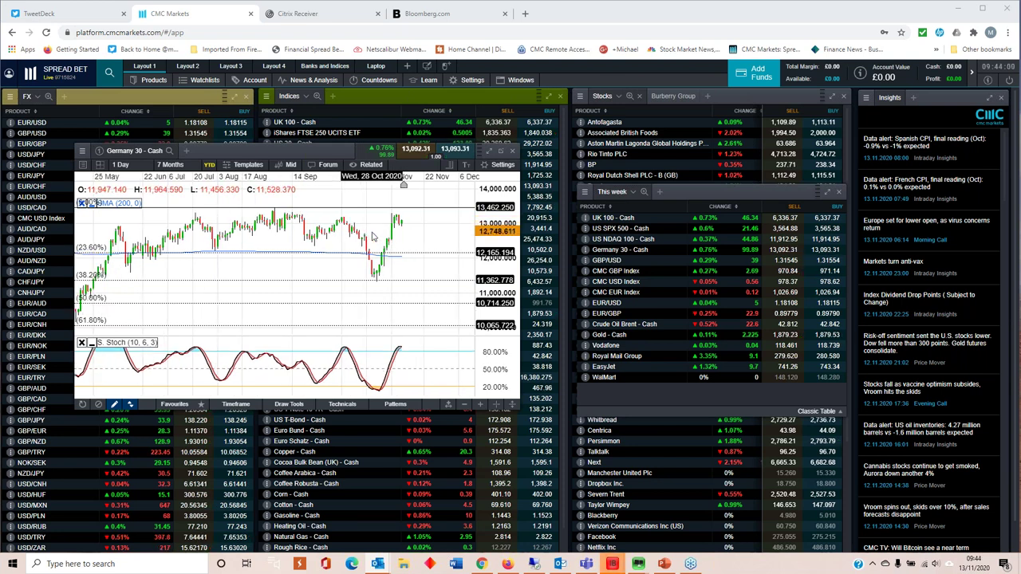
pyautogui.scroll(1, 373, 235)
pyautogui.scroll(1, 375, 223)
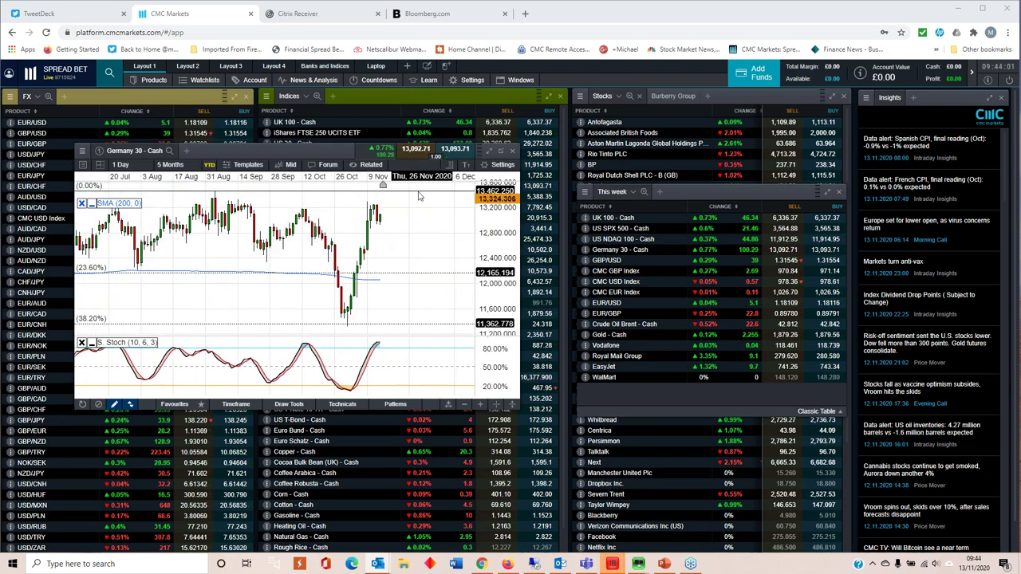
pyautogui.scroll(1, 414, 233)
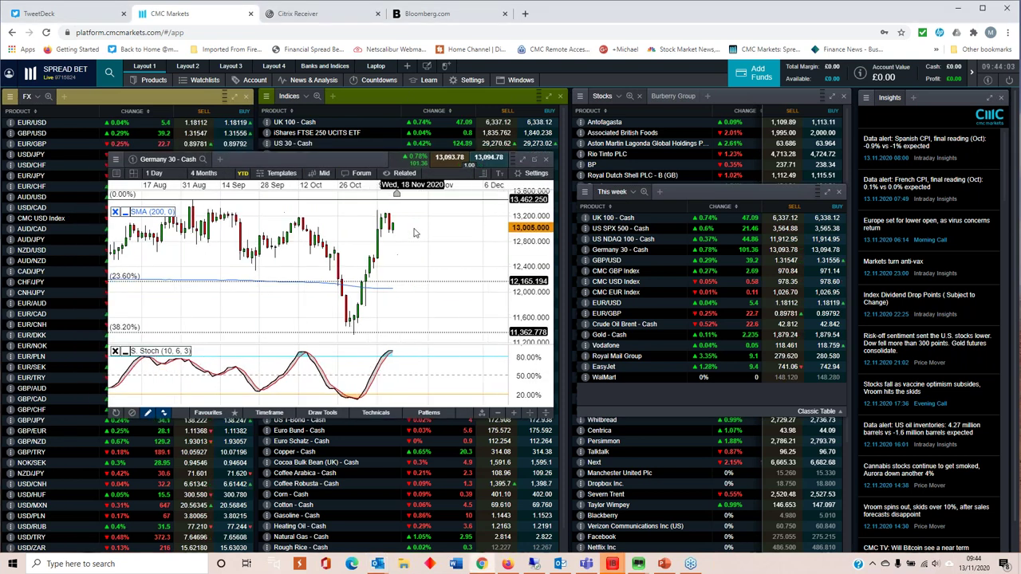
pyautogui.scroll(1, 399, 230)
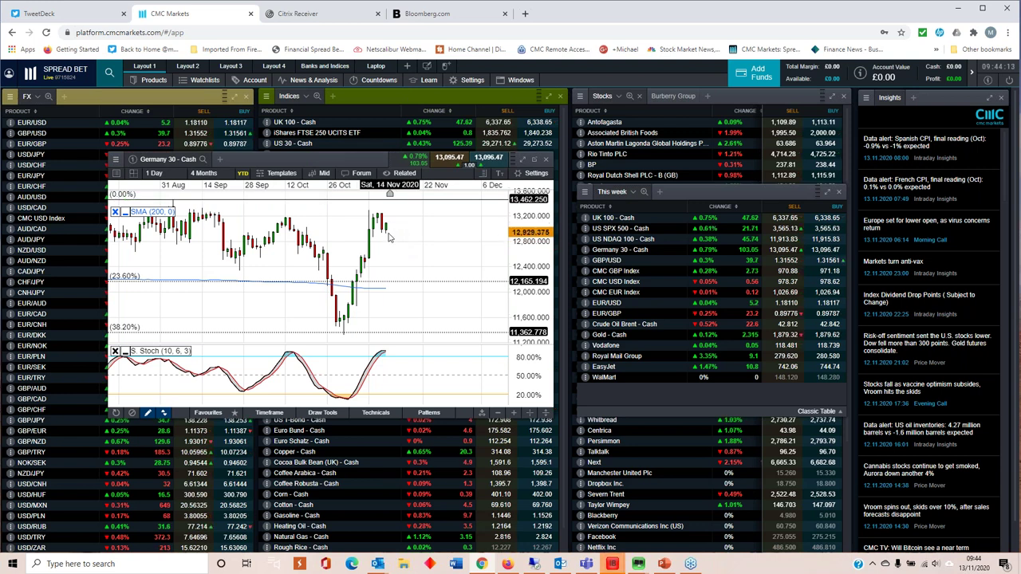
pyautogui.scroll(-1, 397, 231)
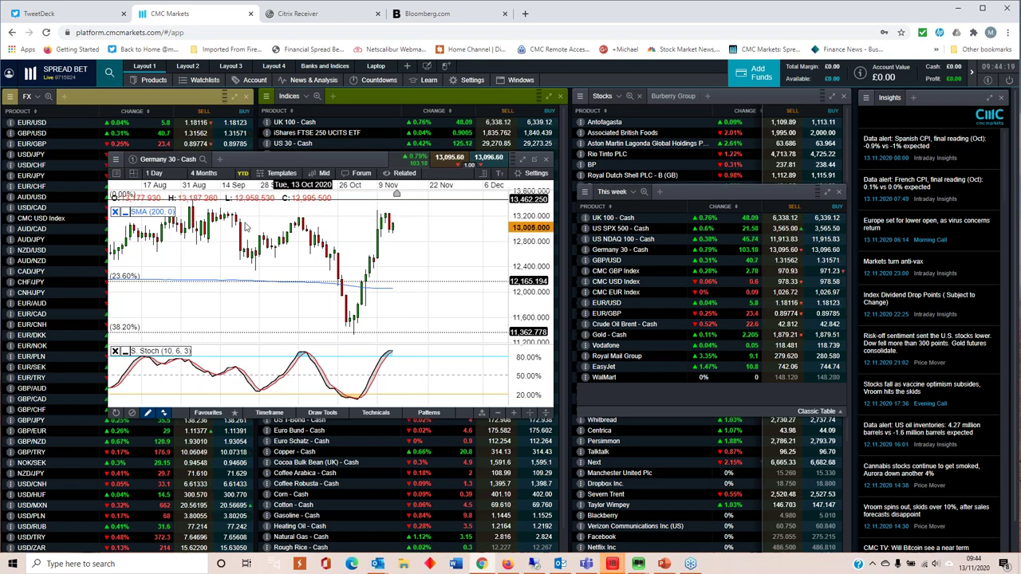
pyautogui.scroll(-2, 271, 232)
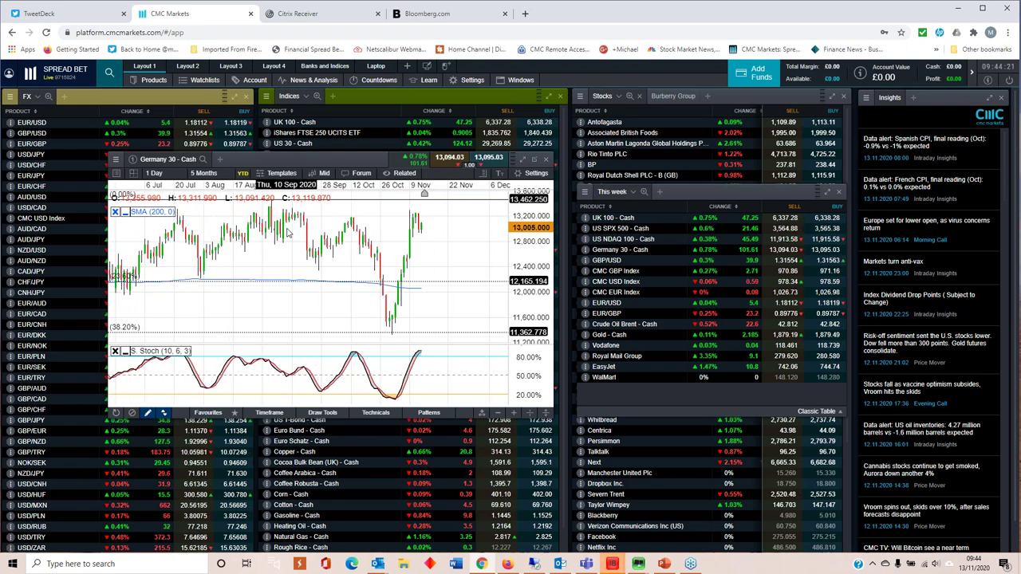
pyautogui.click(545, 159)
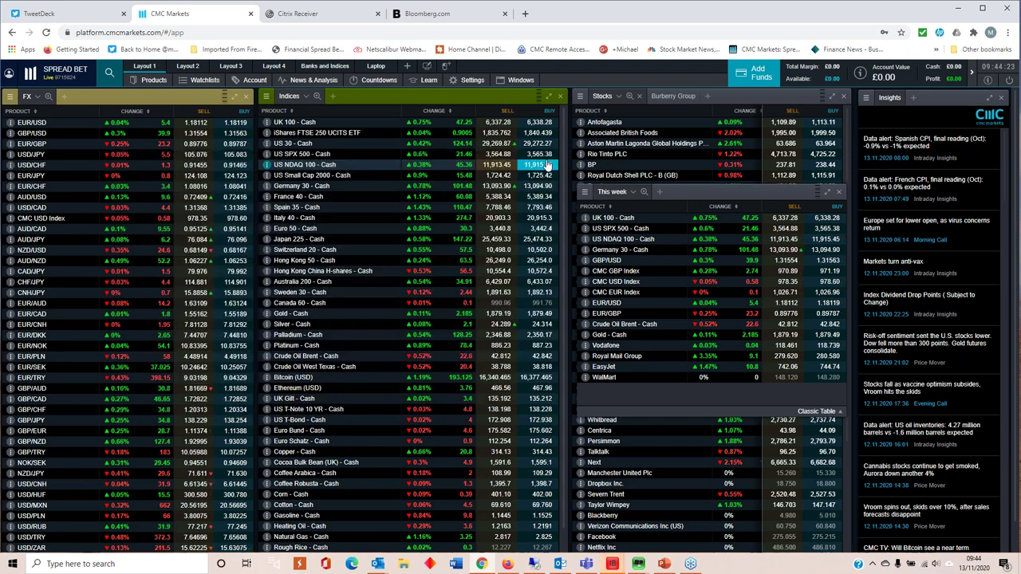
# Open a US SPX 500 - Cash chart, moved to the left and enlarged
pyautogui.click(603, 229)
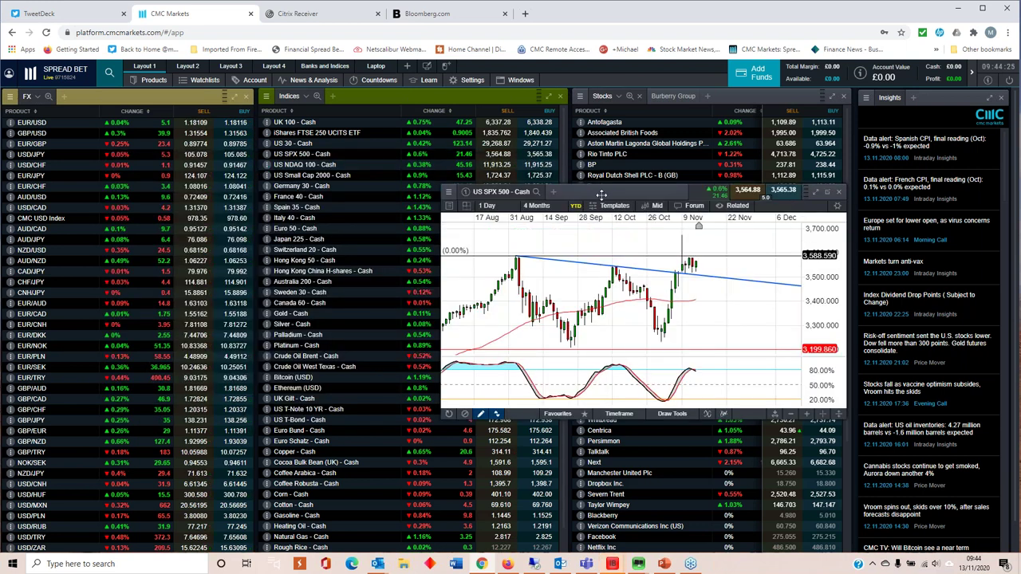
pyautogui.moveTo(601, 194); pyautogui.dragTo(198, 161)
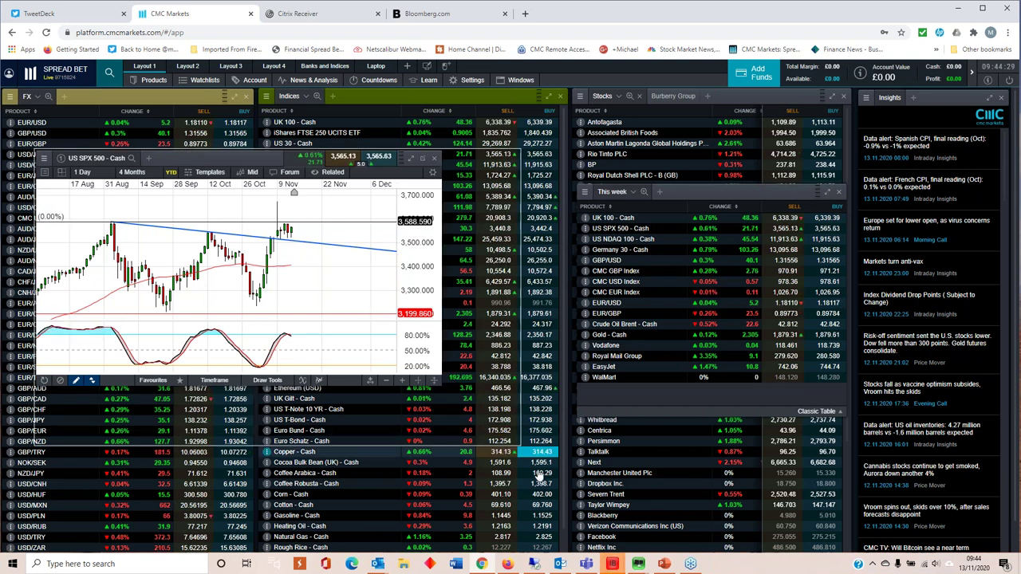
pyautogui.moveTo(539, 474); pyautogui.dragTo(536, 468)
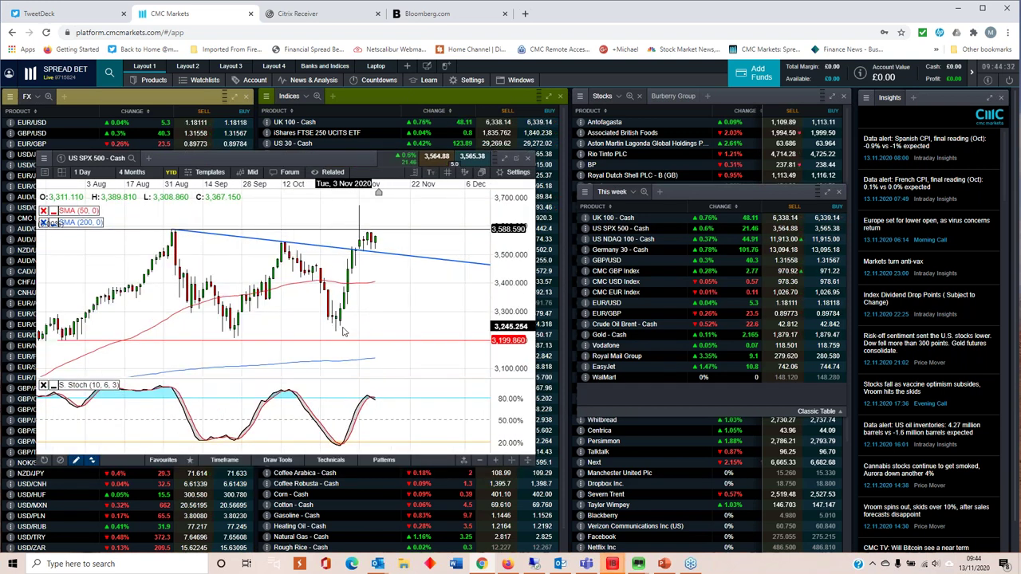
# Zoom the US SPX 500 chart to span August to December, then close it
pyautogui.scroll(-2, 344, 332)
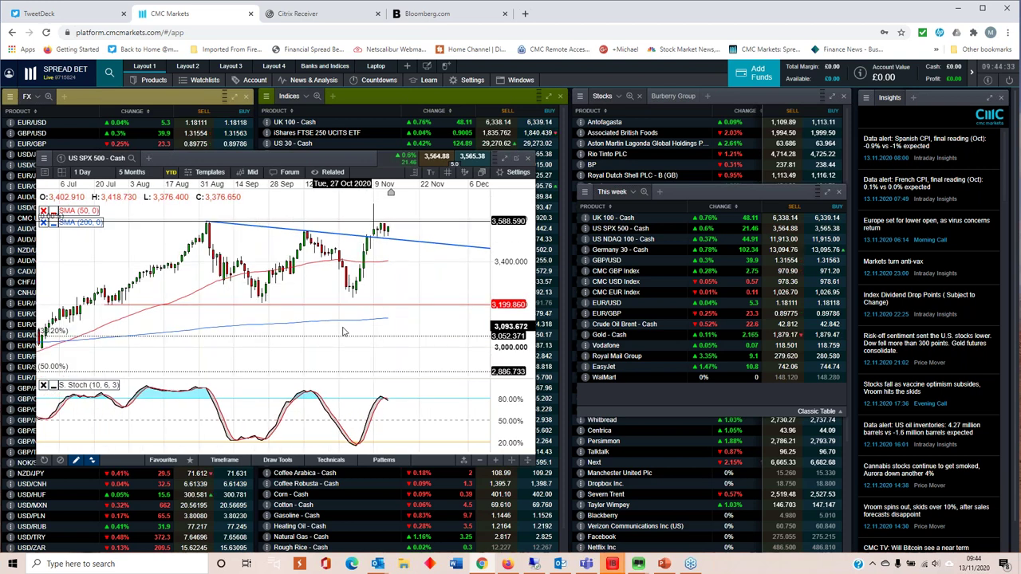
pyautogui.scroll(3, 344, 332)
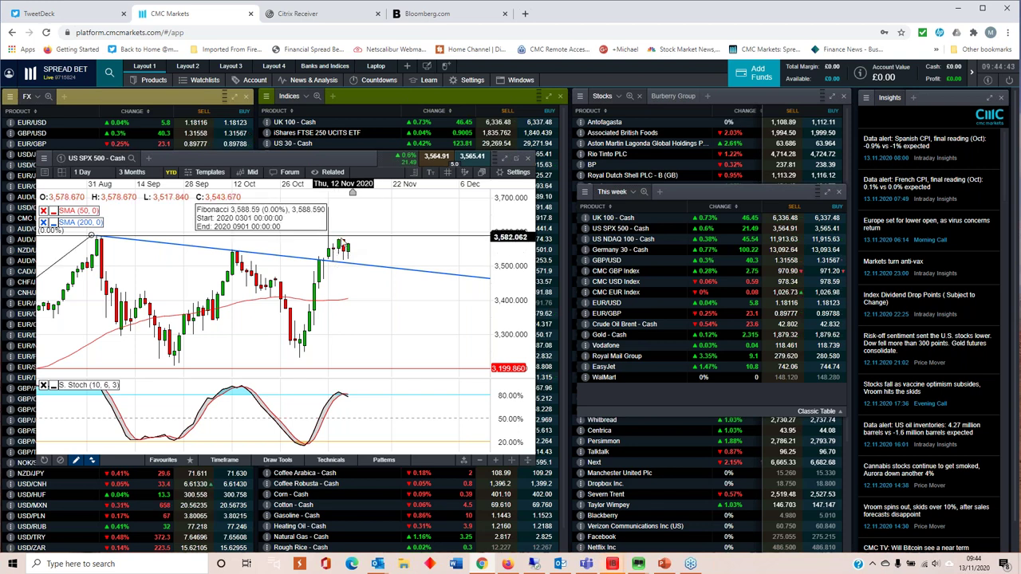
pyautogui.scroll(-1, 339, 260)
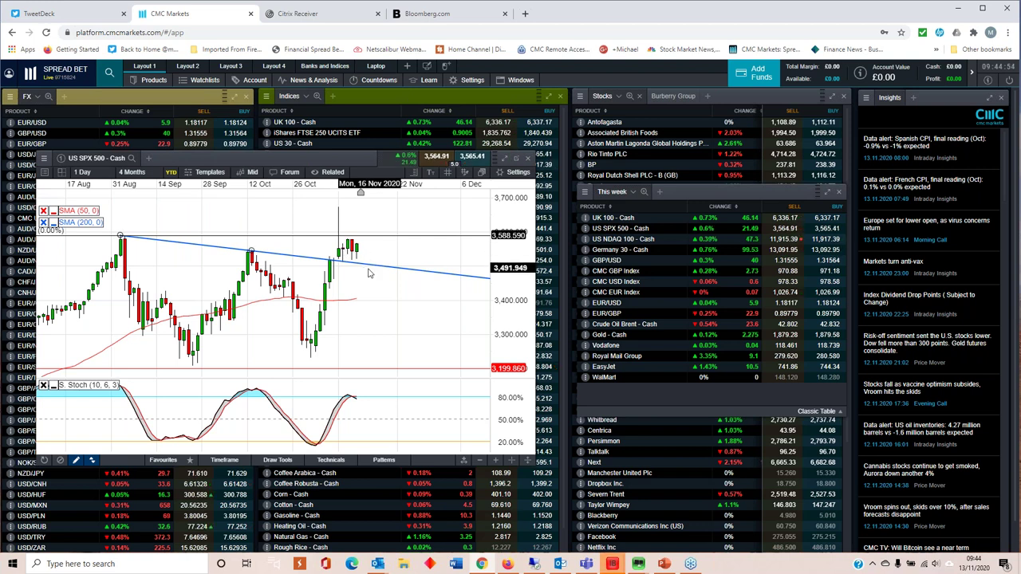
pyautogui.scroll(-2, 368, 274)
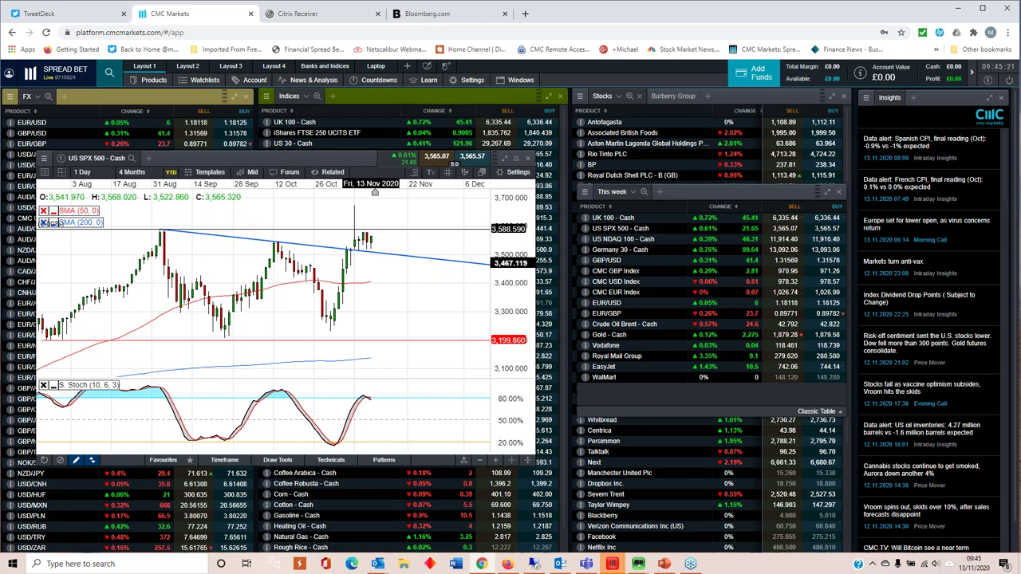
pyautogui.click(528, 159)
# Open a US NDAQ 100 - Cash chart beside the This week watchlist
pyautogui.doubleClick(303, 164)
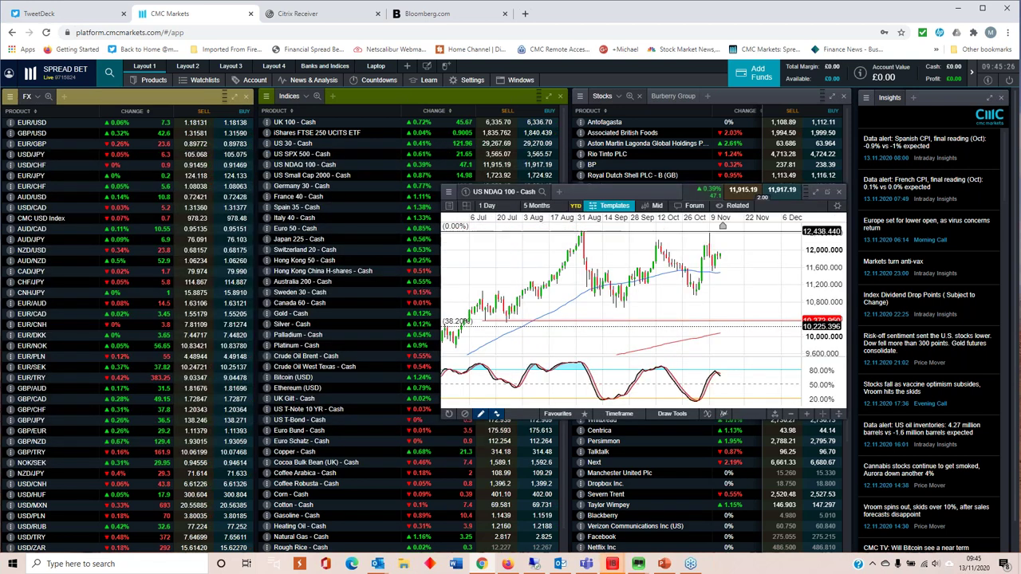
pyautogui.moveTo(618, 188); pyautogui.dragTo(251, 184)
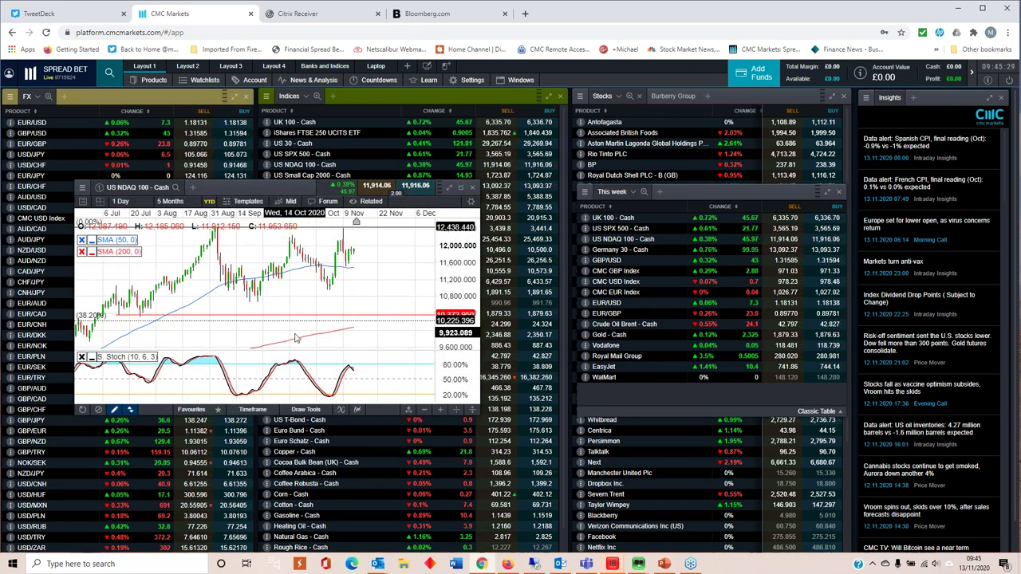
pyautogui.scroll(2, 296, 339)
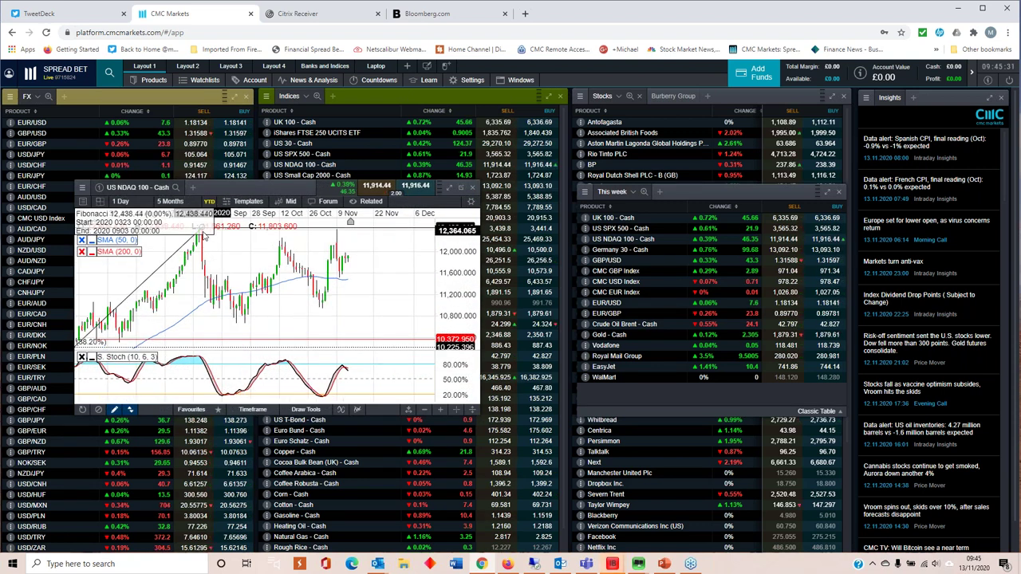
pyautogui.scroll(3, 262, 275)
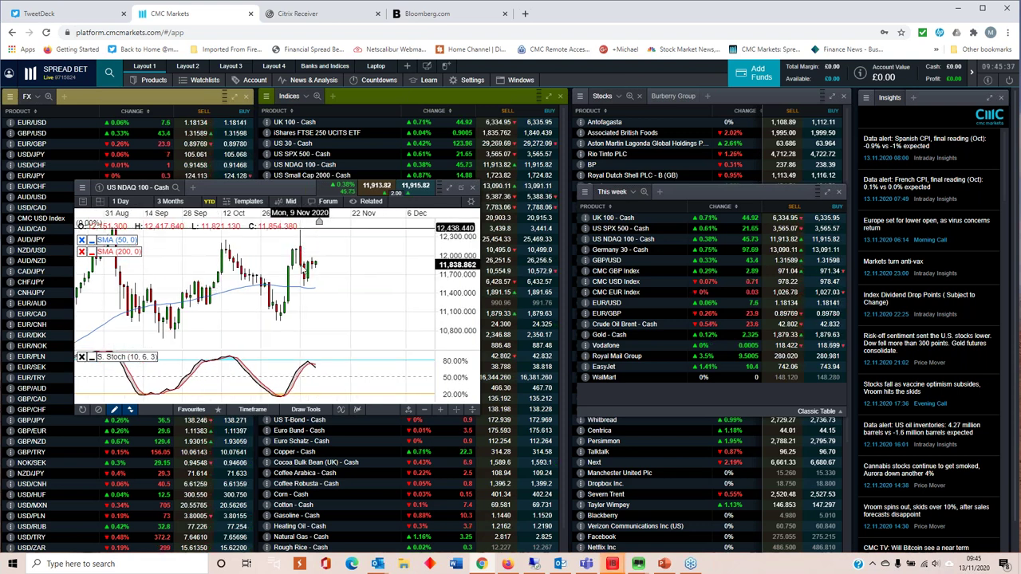
# Zoom through the US NDAQ 100 chart to review price action near 11,910
pyautogui.scroll(-1, 345, 293)
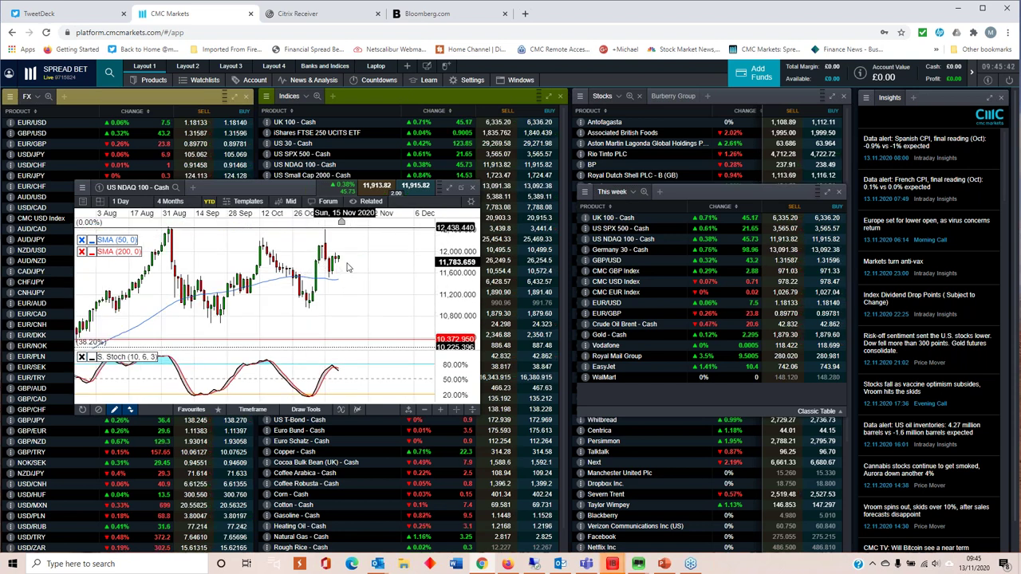
pyautogui.scroll(-1, 347, 267)
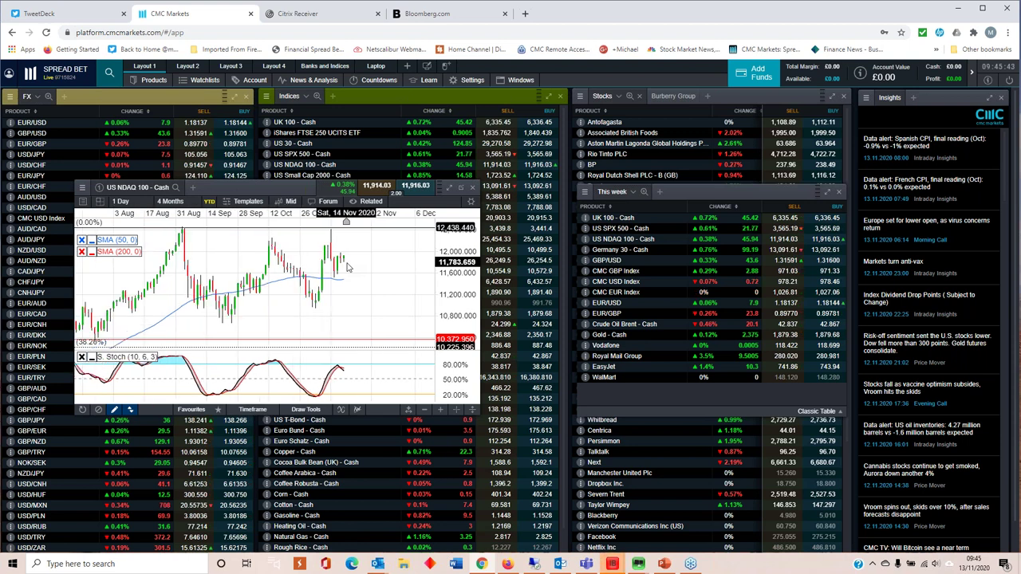
pyautogui.scroll(-1, 347, 267)
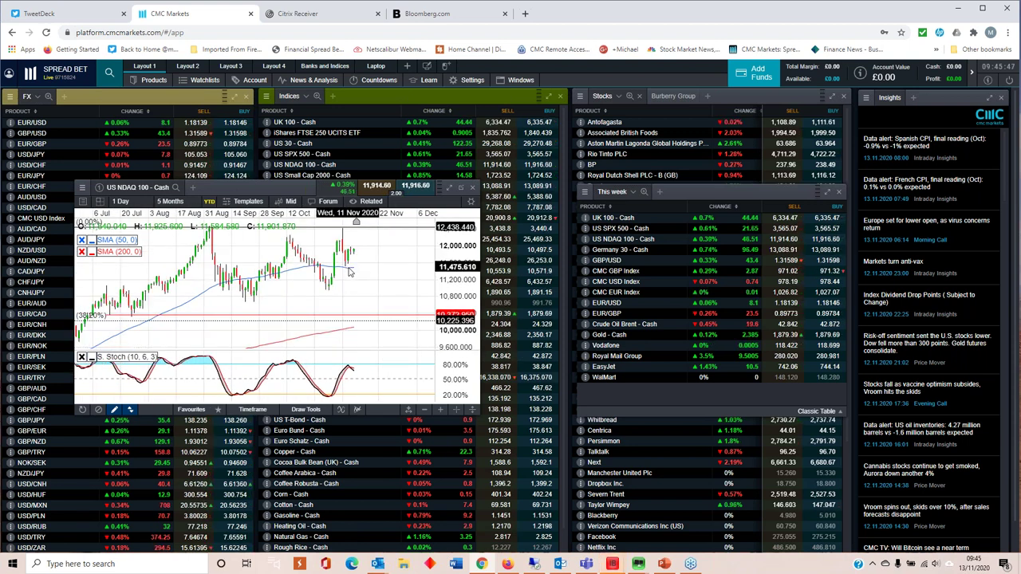
pyautogui.scroll(-1, 348, 269)
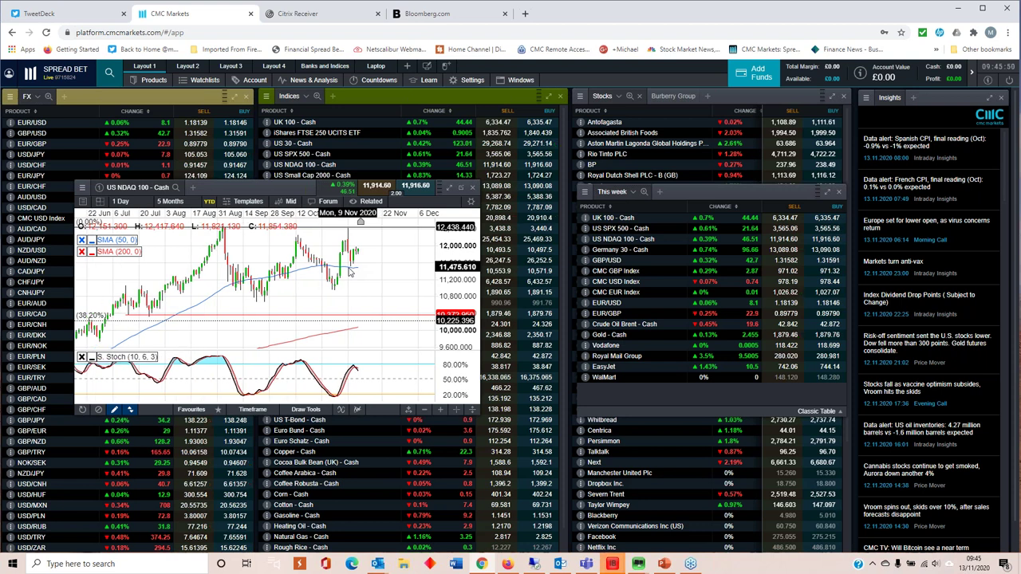
pyautogui.scroll(-1, 323, 244)
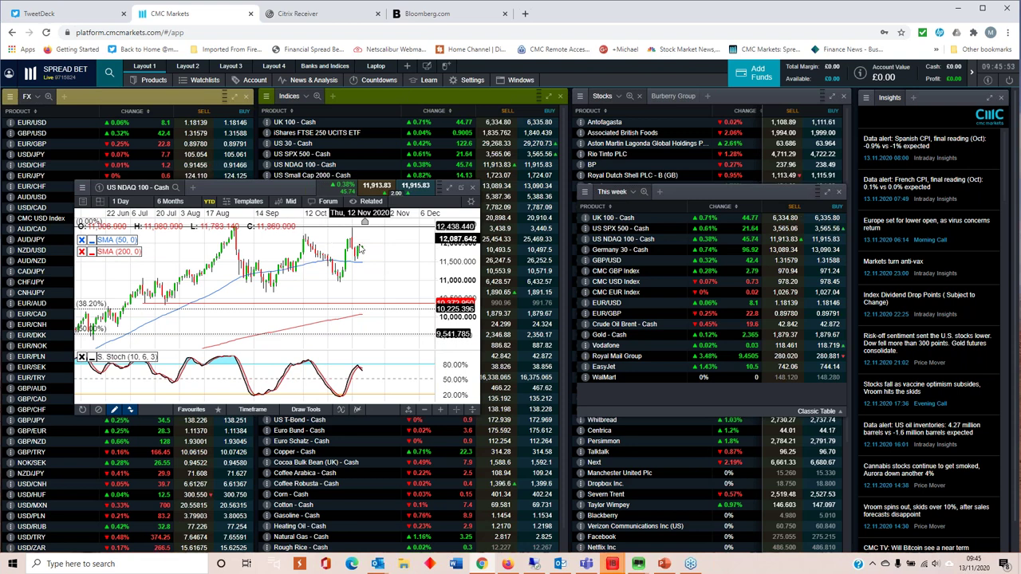
pyautogui.scroll(3, 315, 257)
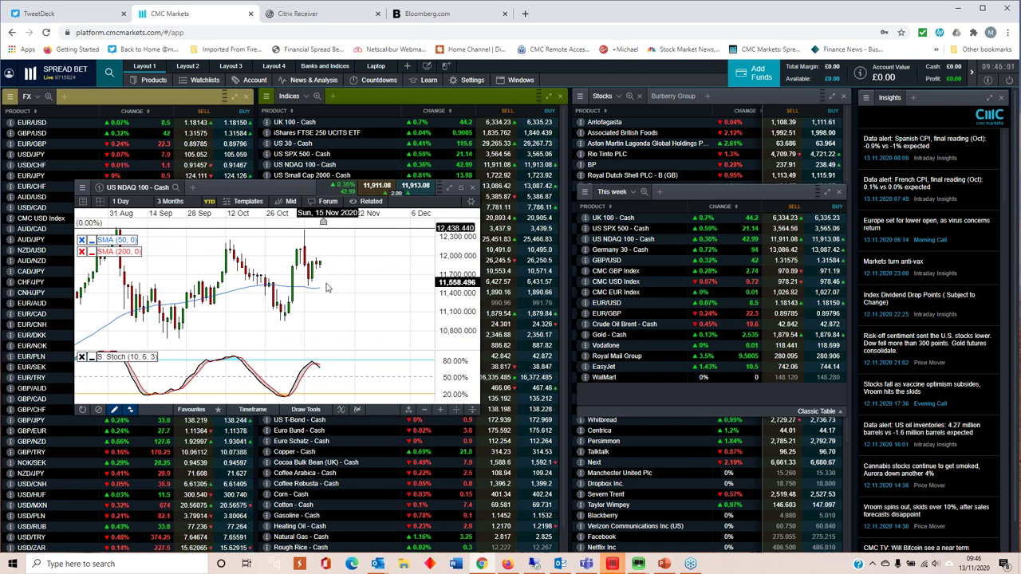
pyautogui.scroll(-3, 329, 285)
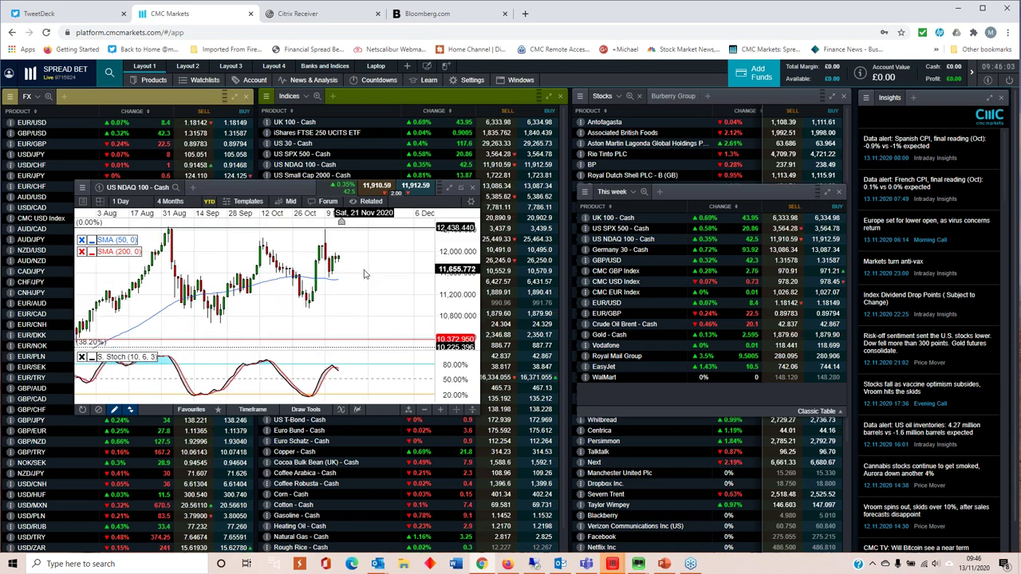
pyautogui.scroll(-1, 364, 275)
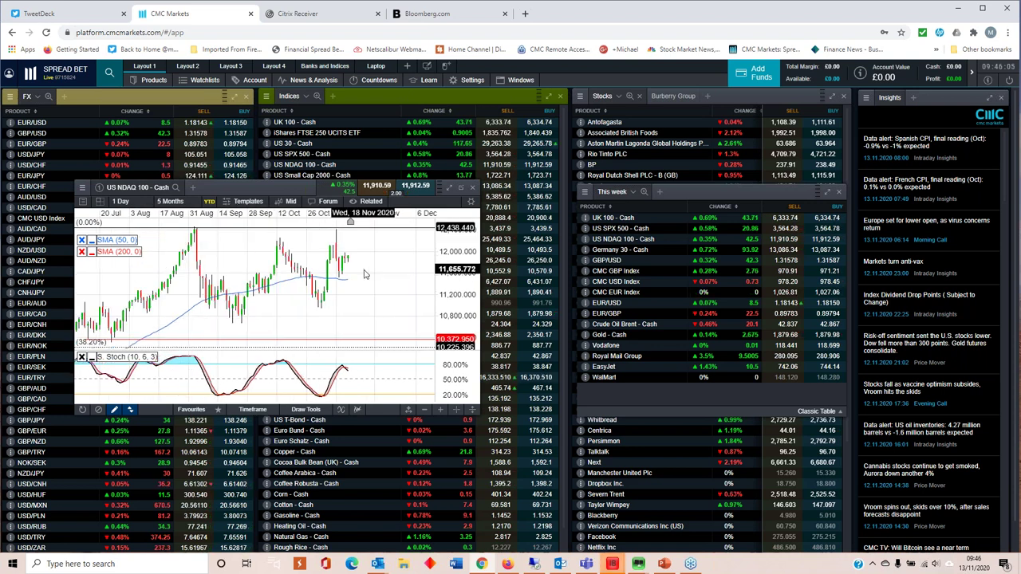
pyautogui.scroll(-1, 364, 274)
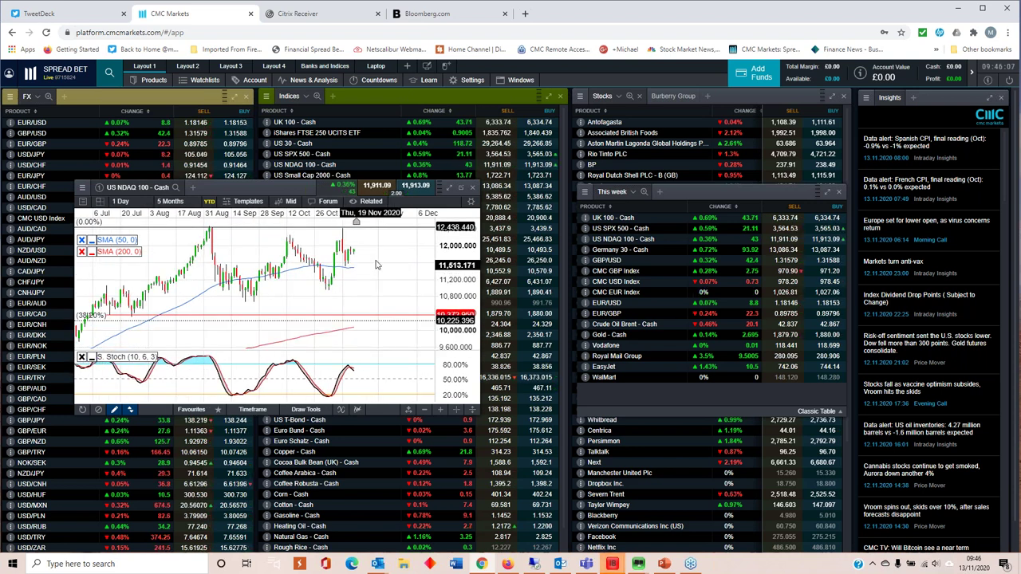
# Replace the NDAQ chart with a UK 100 - Cash chart, moved left and enlarged
pyautogui.click(473, 190)
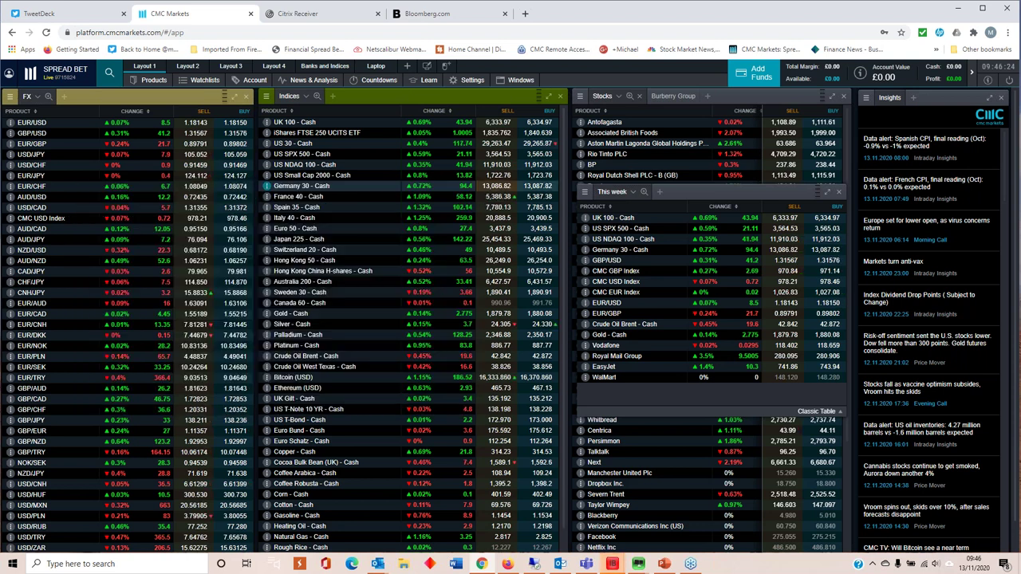
pyautogui.doubleClick(617, 217)
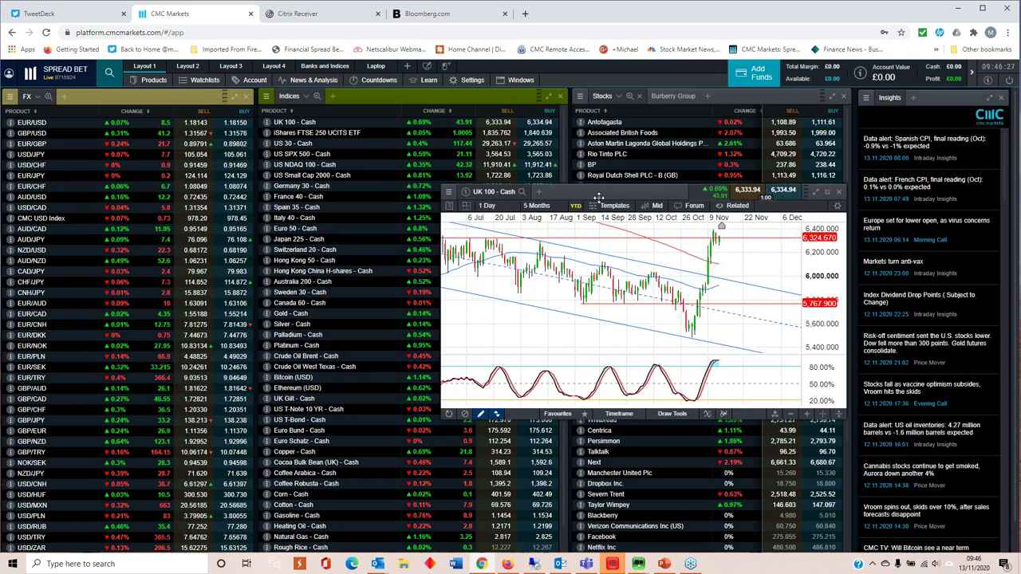
pyautogui.moveTo(616, 186); pyautogui.dragTo(270, 176)
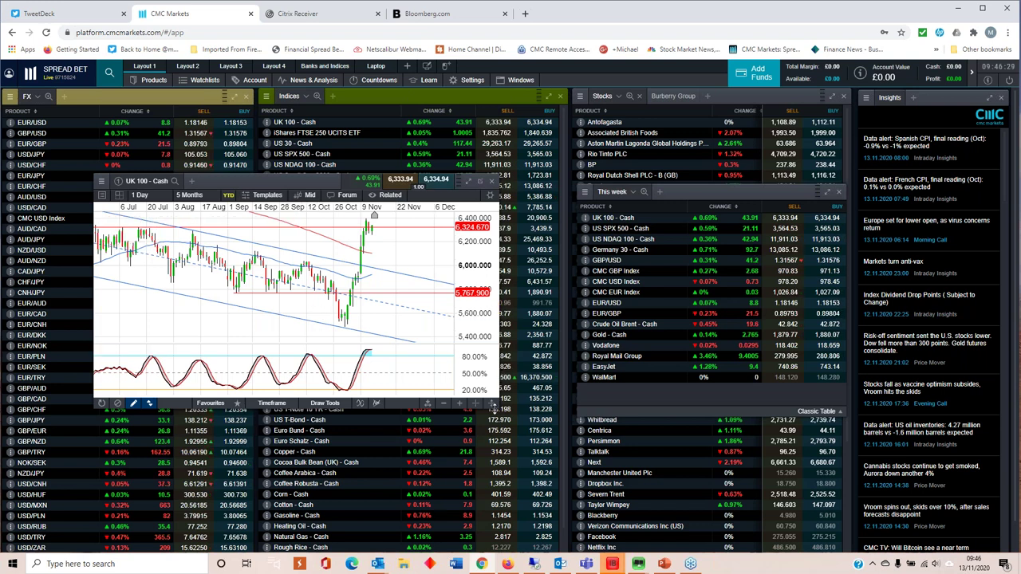
pyautogui.moveTo(495, 405); pyautogui.dragTo(614, 524)
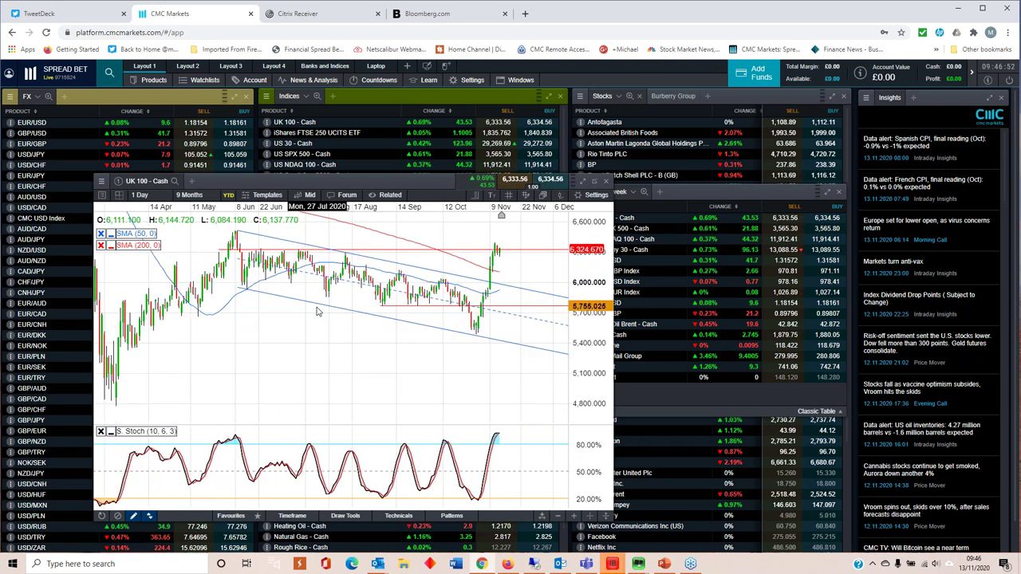
pyautogui.scroll(-2, 317, 311)
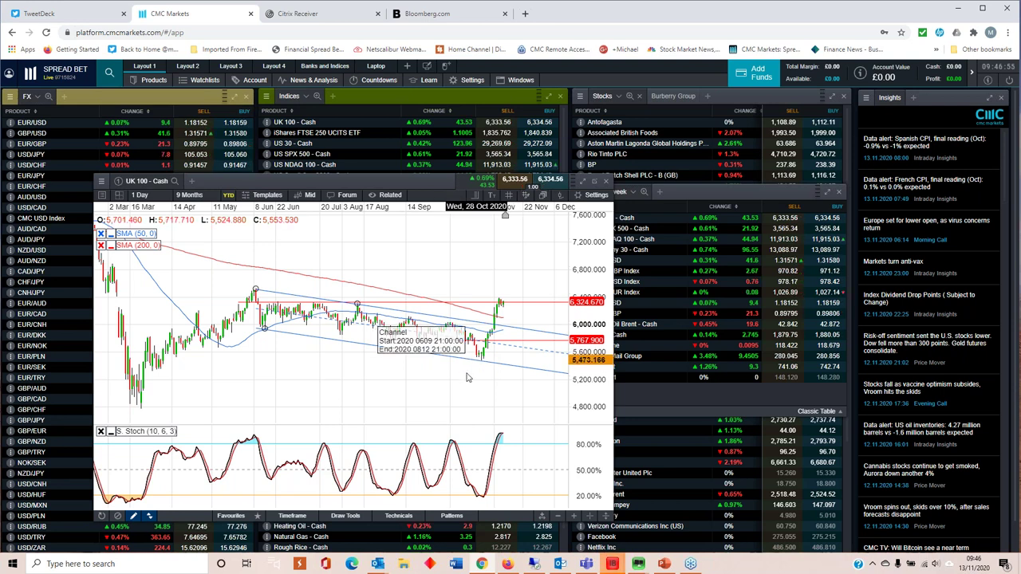
pyautogui.scroll(2, 407, 392)
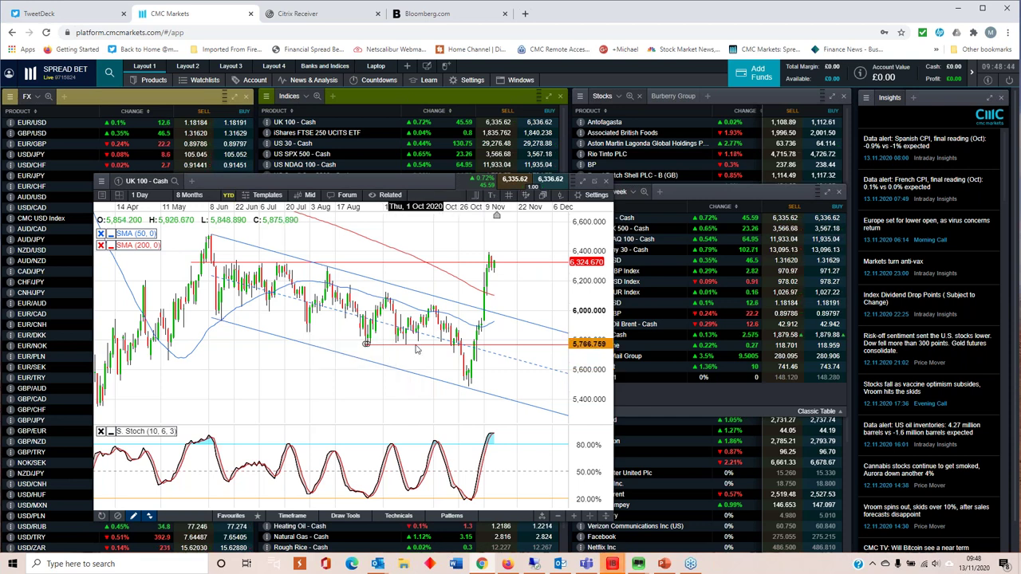
pyautogui.scroll(-2, 415, 349)
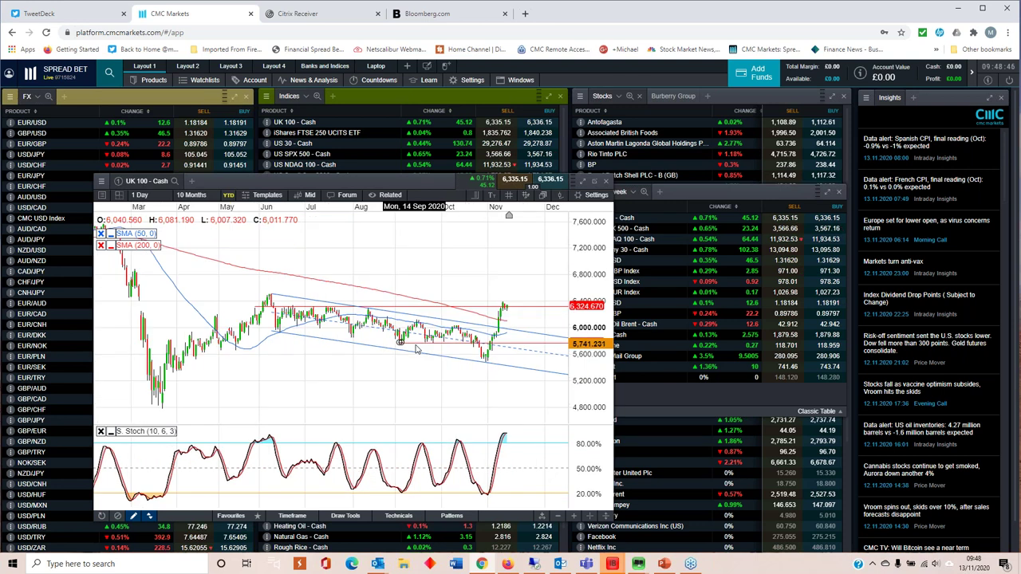
pyautogui.click(230, 196)
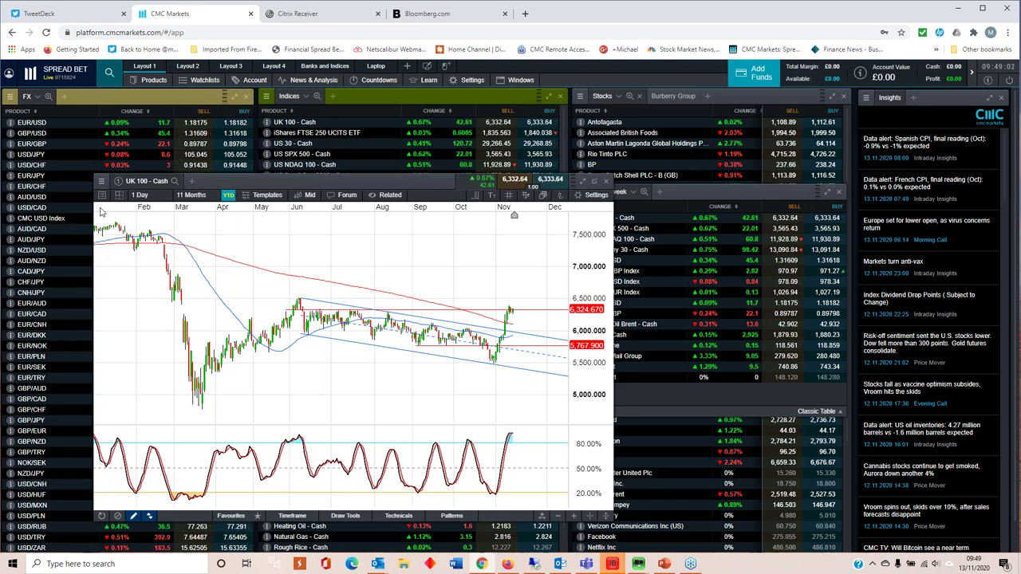
pyautogui.scroll(3, 279, 307)
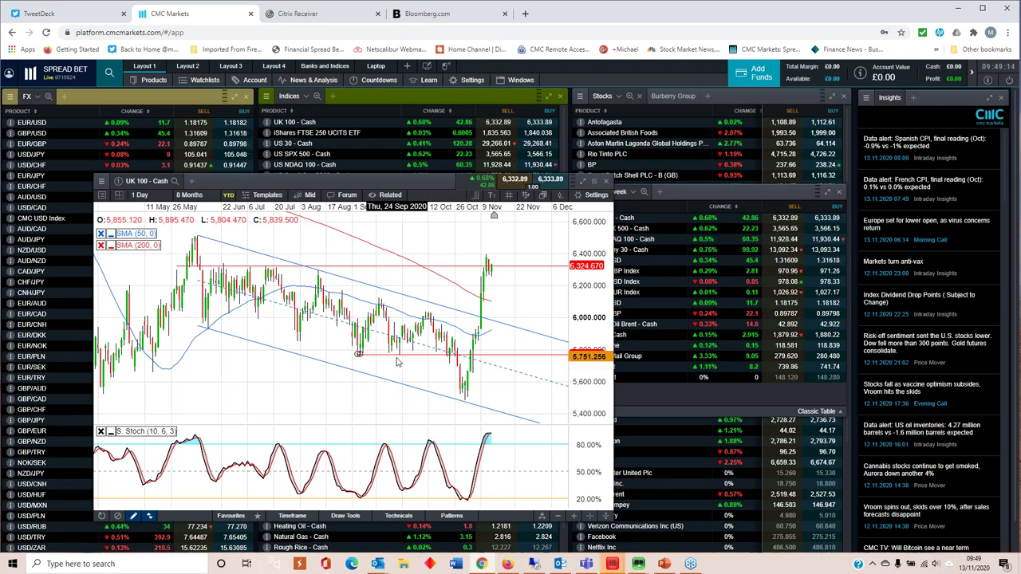
pyautogui.scroll(-1, 397, 361)
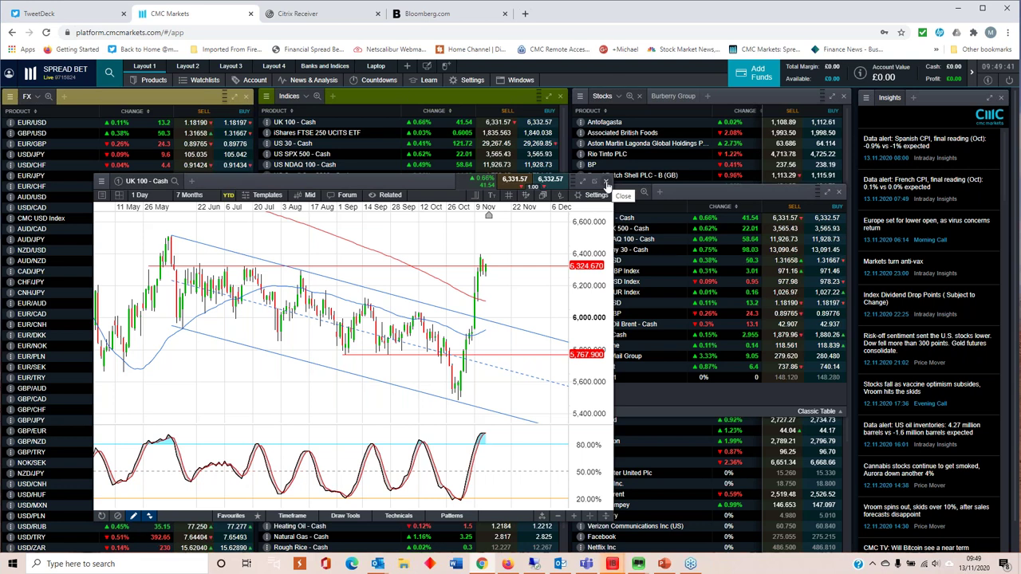
pyautogui.moveTo(383, 185); pyautogui.dragTo(328, 191)
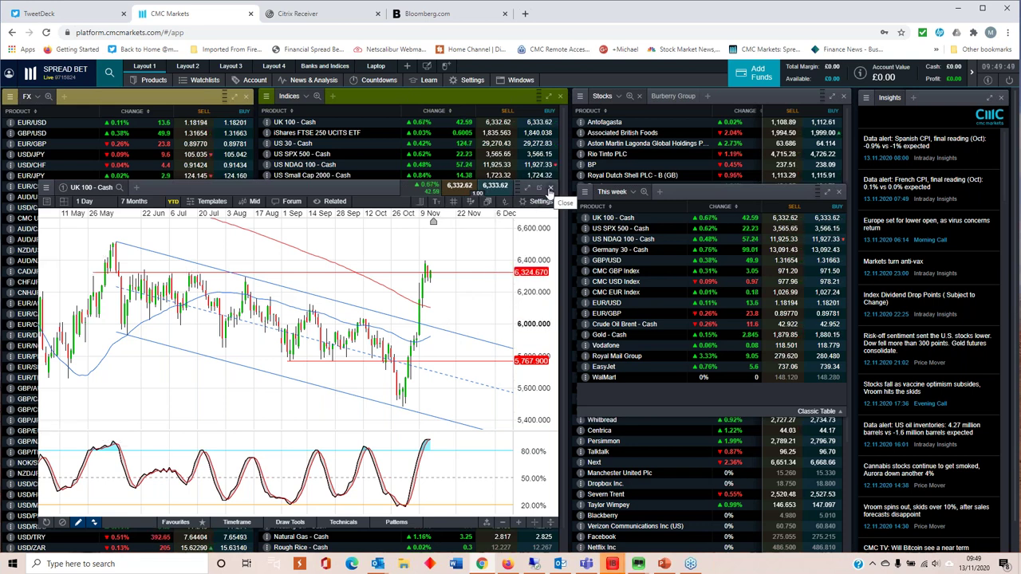
# Zoom the UK 100 chart out to 12 Months back to January, then close it
pyautogui.scroll(2, 445, 351)
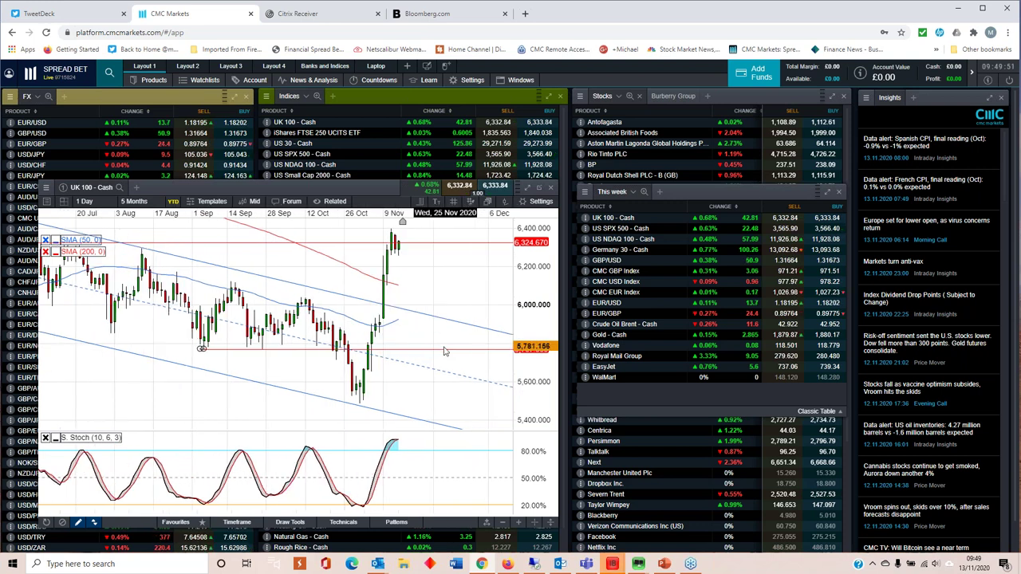
pyautogui.scroll(2, 445, 351)
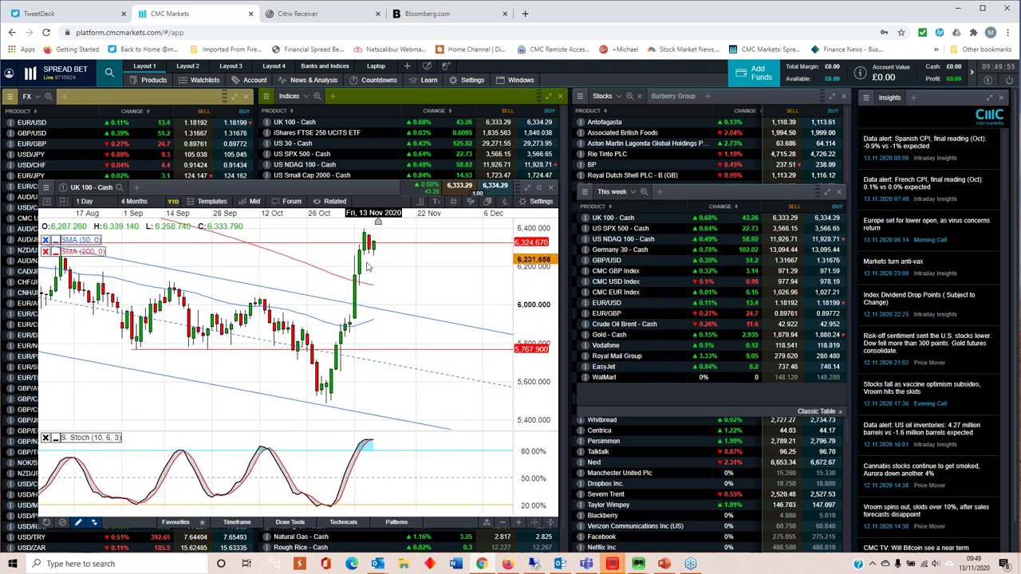
pyautogui.scroll(-1, 383, 251)
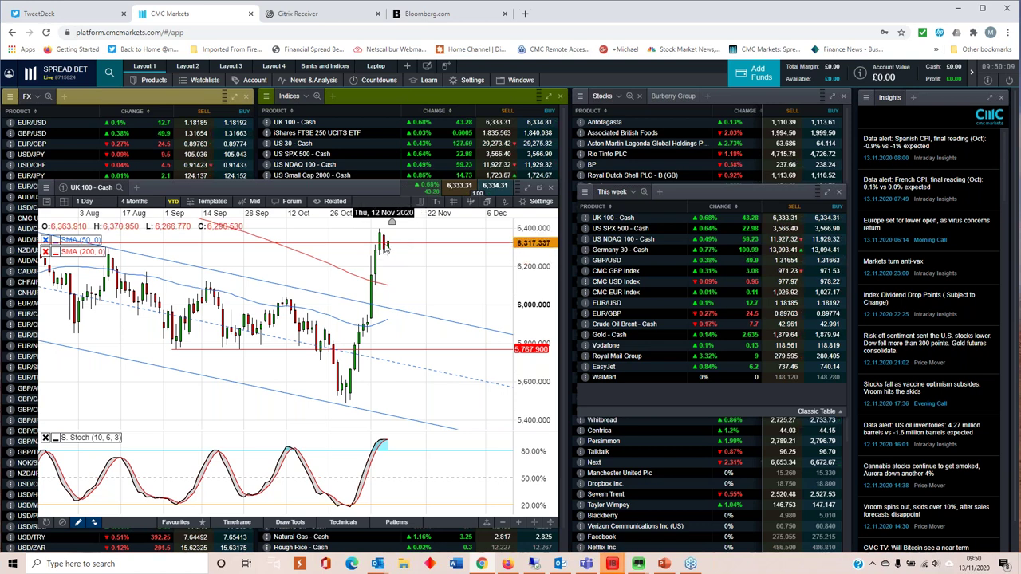
pyautogui.scroll(-2, 387, 249)
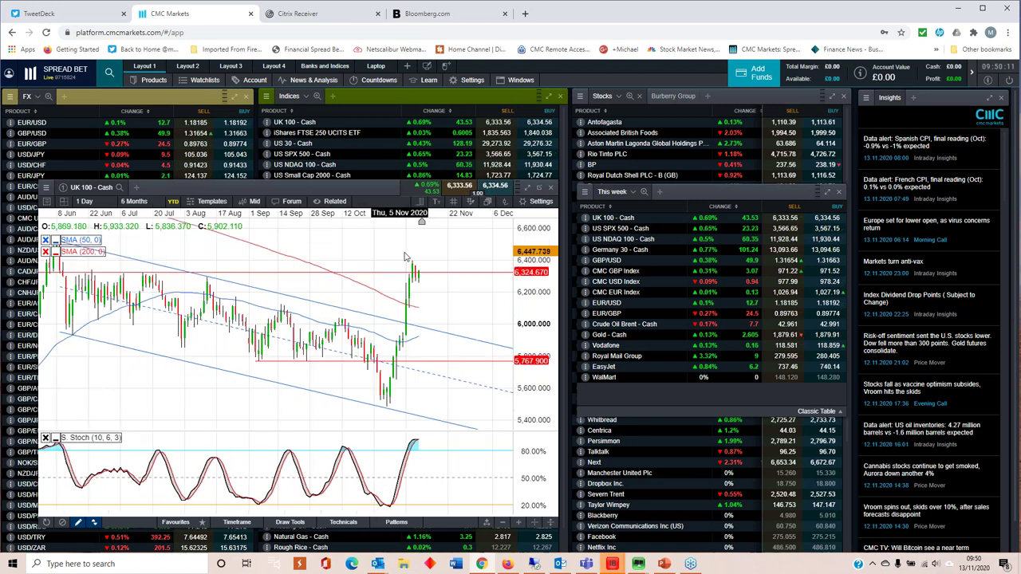
pyautogui.scroll(-1, 431, 275)
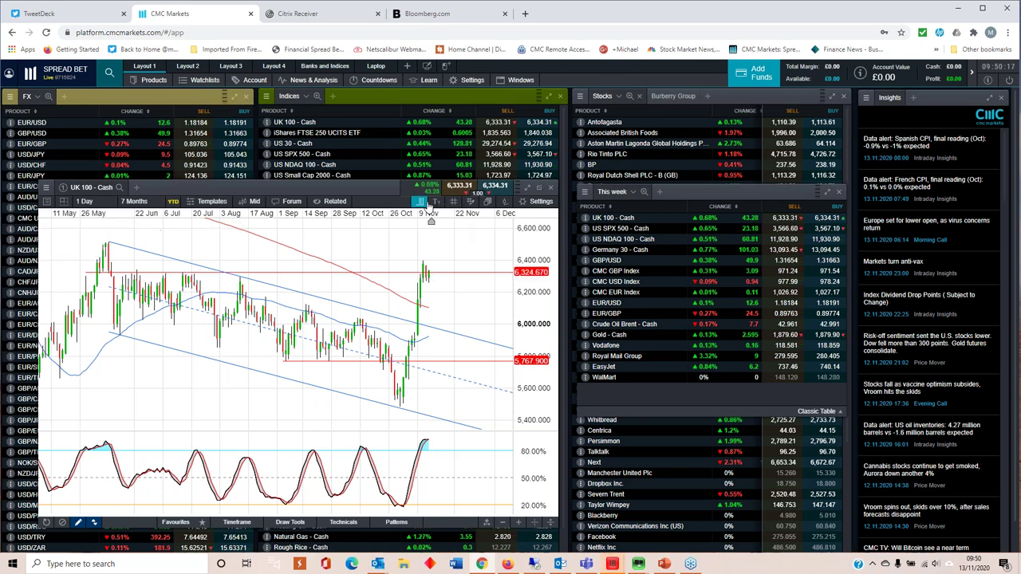
pyautogui.scroll(-3, 434, 223)
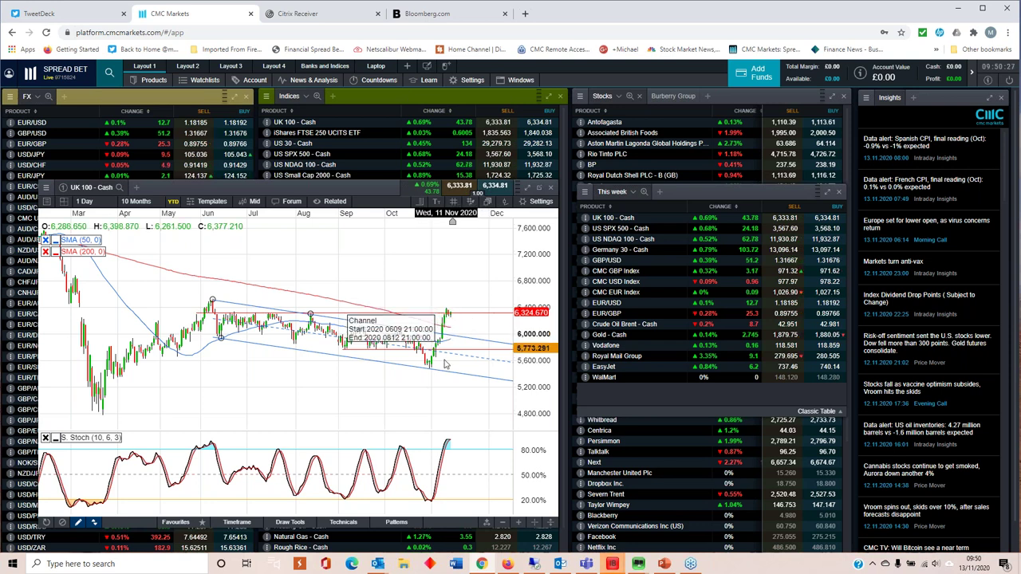
pyautogui.scroll(-1, 437, 330)
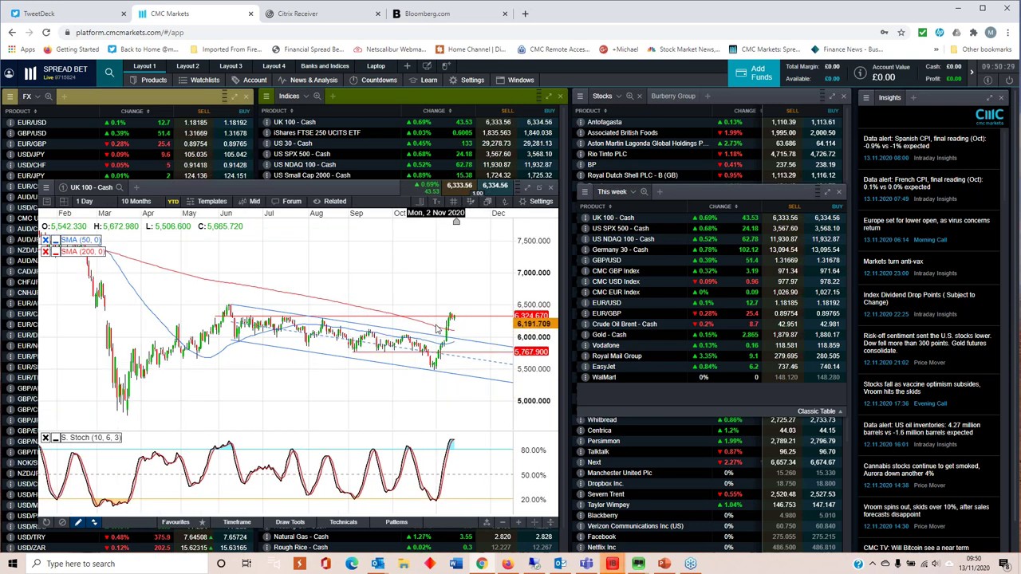
pyautogui.scroll(-1, 437, 331)
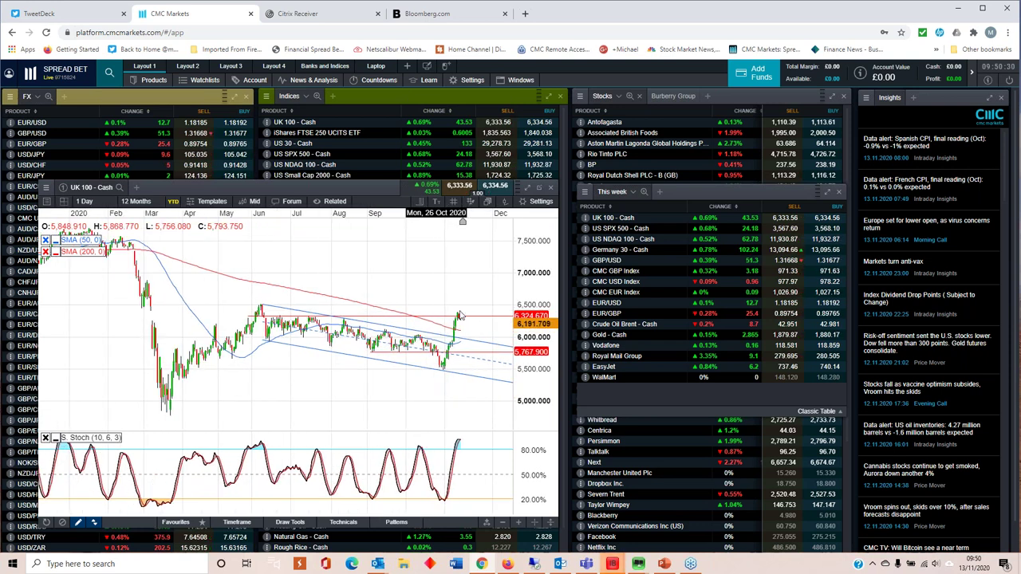
pyautogui.click(550, 188)
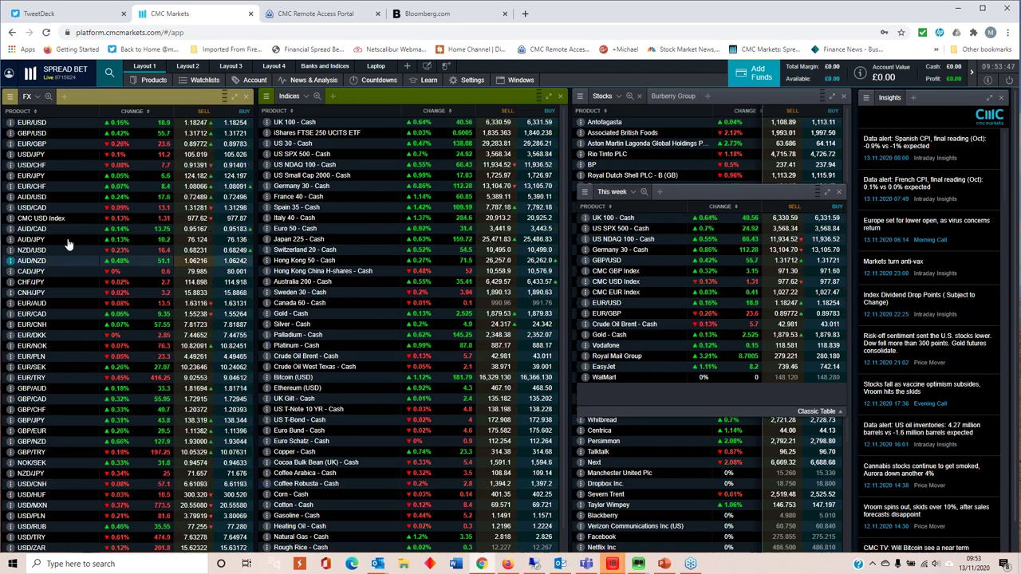
# Open a daily chart of the CMC USD Index from the FX list
pyautogui.click(44, 218)
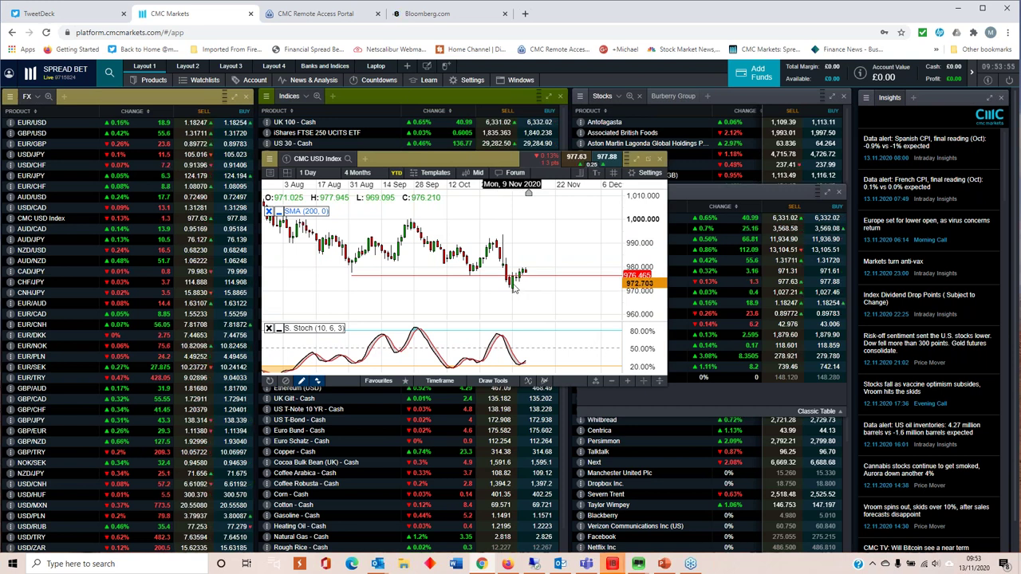
# Delete the red horizontal line from the CMC USD Index chart and zoom to 3 Months
pyautogui.scroll(1, 517, 289)
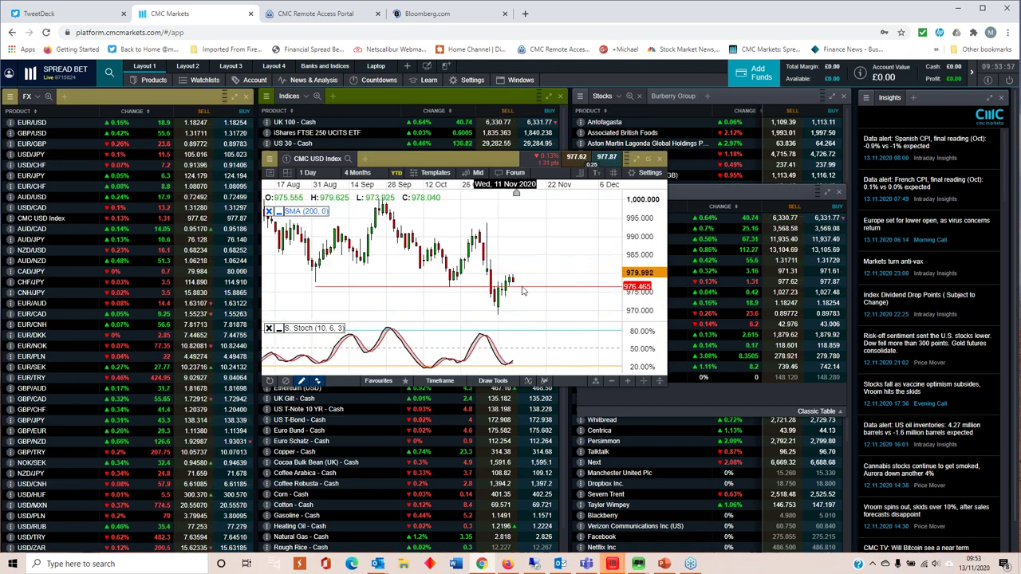
pyautogui.click(523, 286)
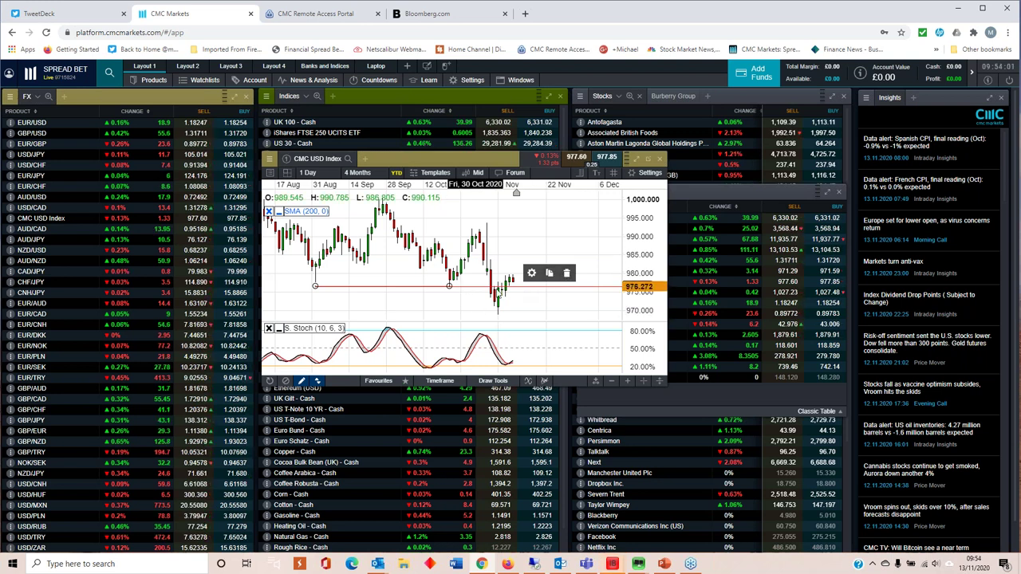
pyautogui.click(566, 272)
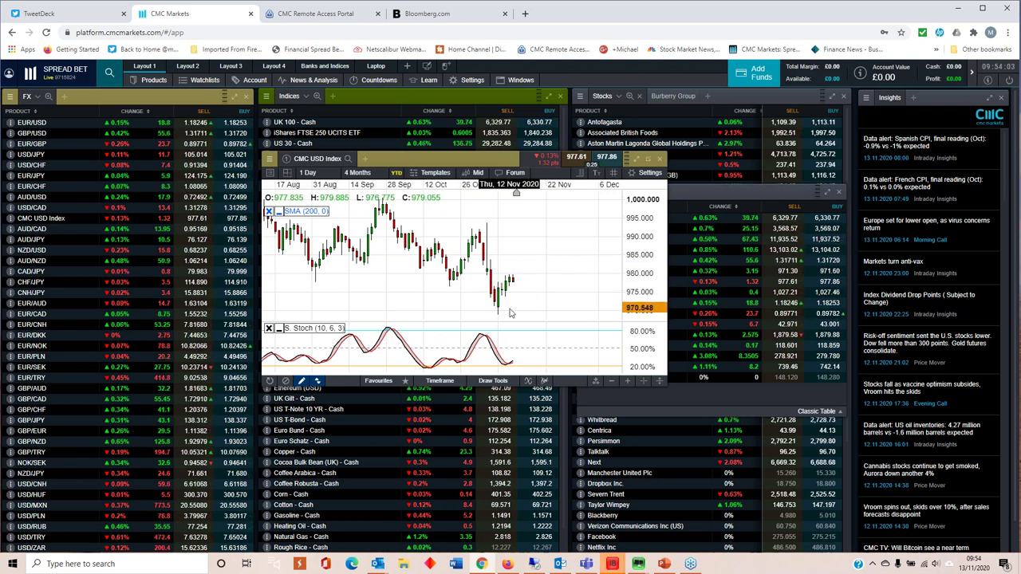
pyautogui.scroll(2, 511, 313)
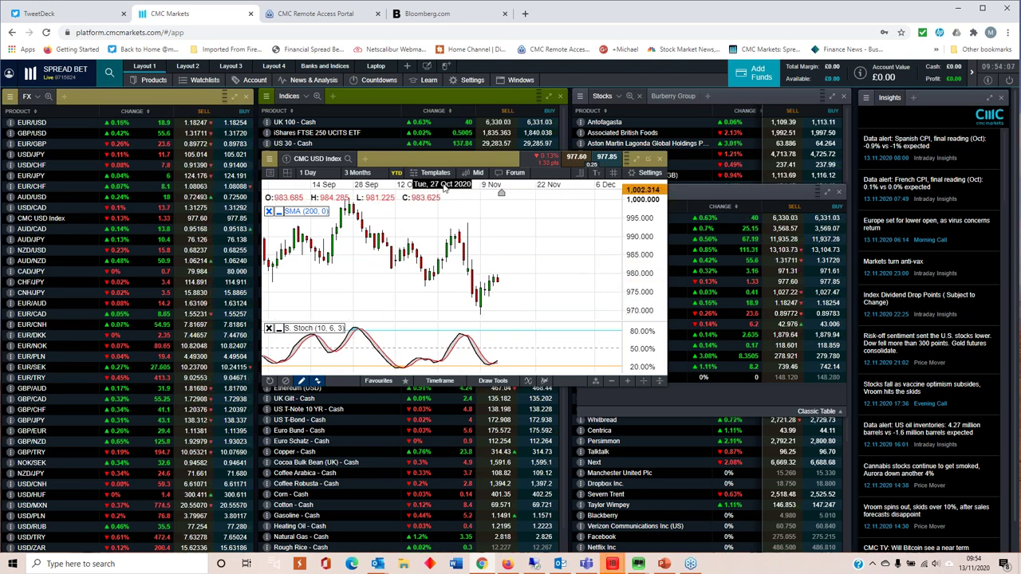
# Enlarge and reposition the USD Index chart window, moving the This week list aside
pyautogui.moveTo(447, 159); pyautogui.dragTo(304, 174)
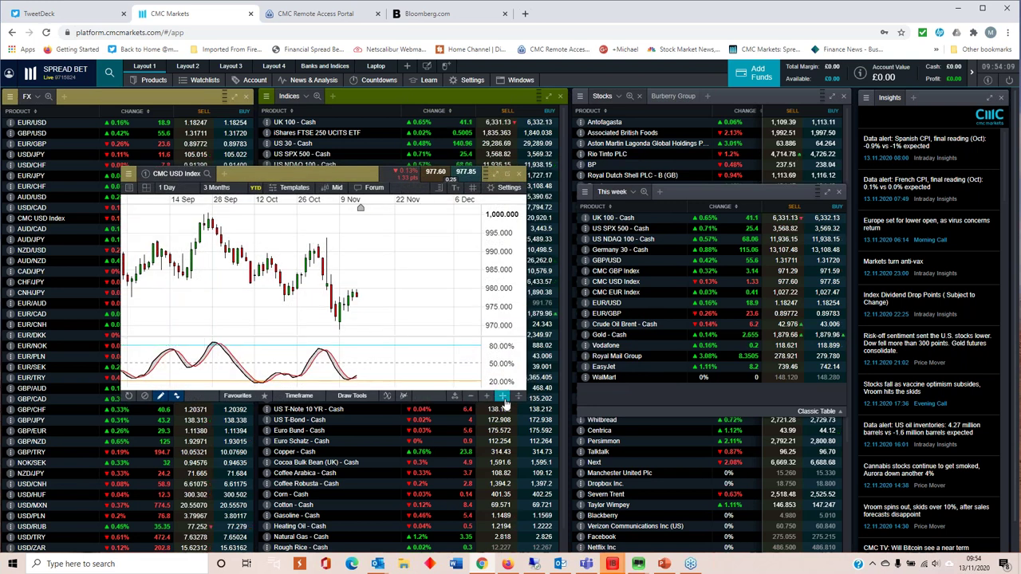
pyautogui.moveTo(525, 403); pyautogui.dragTo(631, 483)
pyautogui.moveTo(359, 174); pyautogui.dragTo(311, 177)
pyautogui.moveTo(705, 191); pyautogui.dragTo(748, 173)
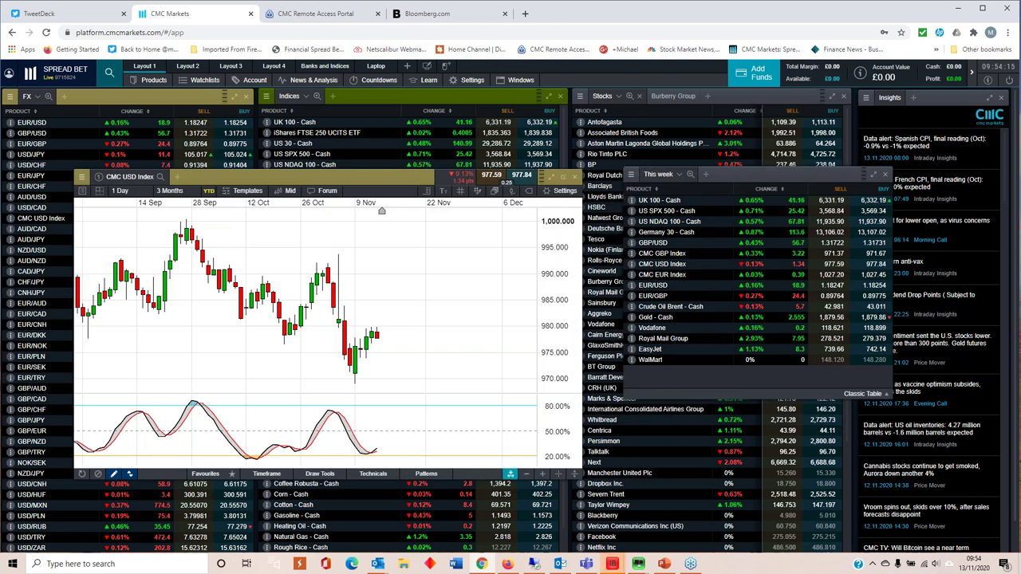
# Draw a green oval around the 4–13 November dip on the CMC USD Index chart
pyautogui.click(209, 475)
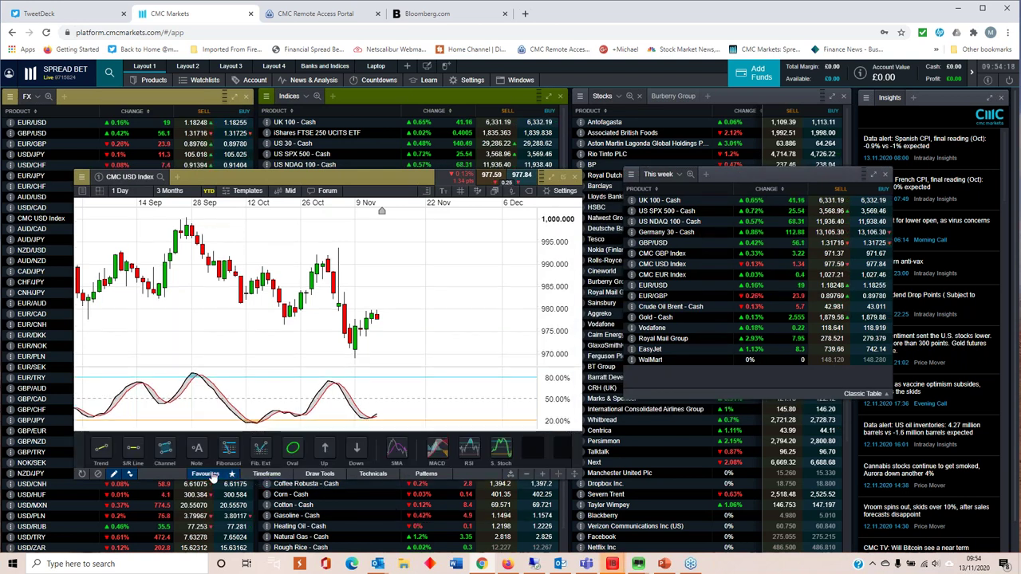
pyautogui.click(291, 451)
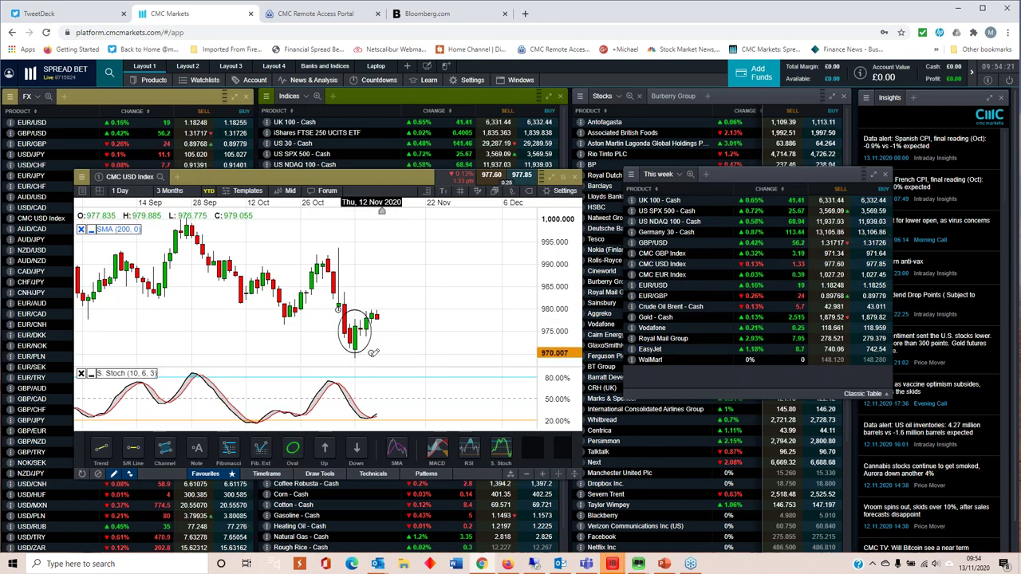
pyautogui.moveTo(349, 310); pyautogui.dragTo(375, 364)
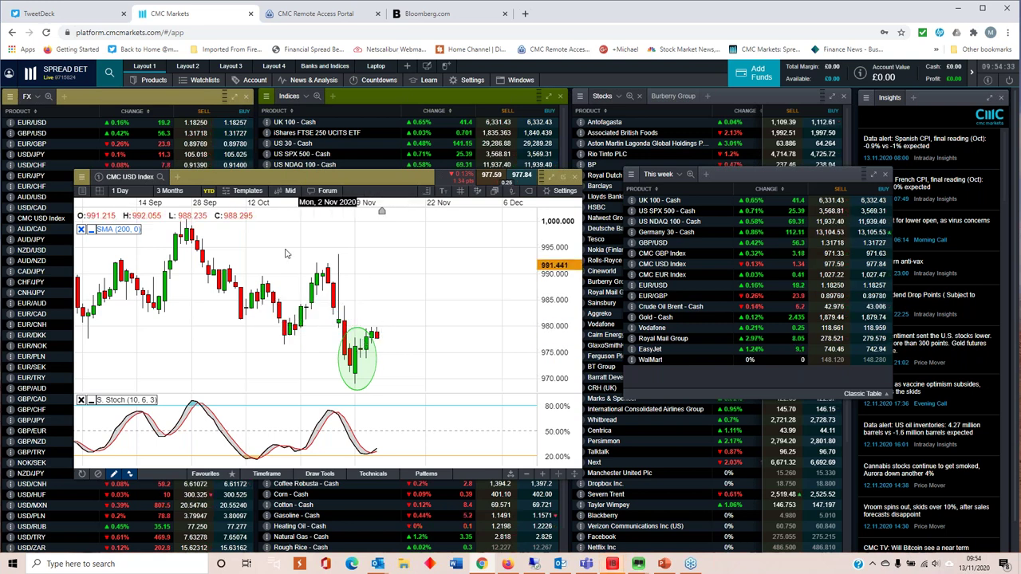
pyautogui.scroll(-1, 359, 280)
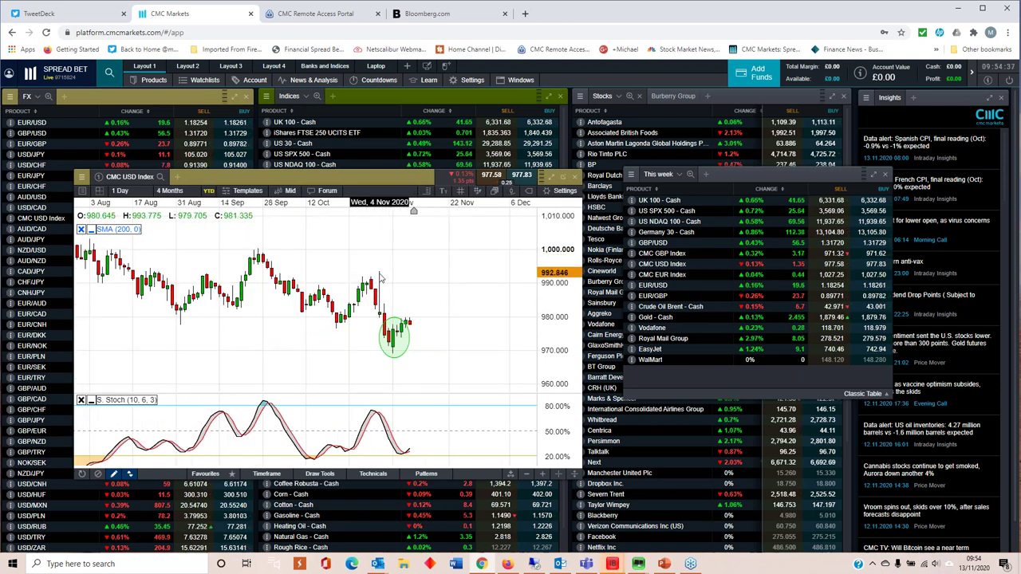
pyautogui.scroll(1, 367, 303)
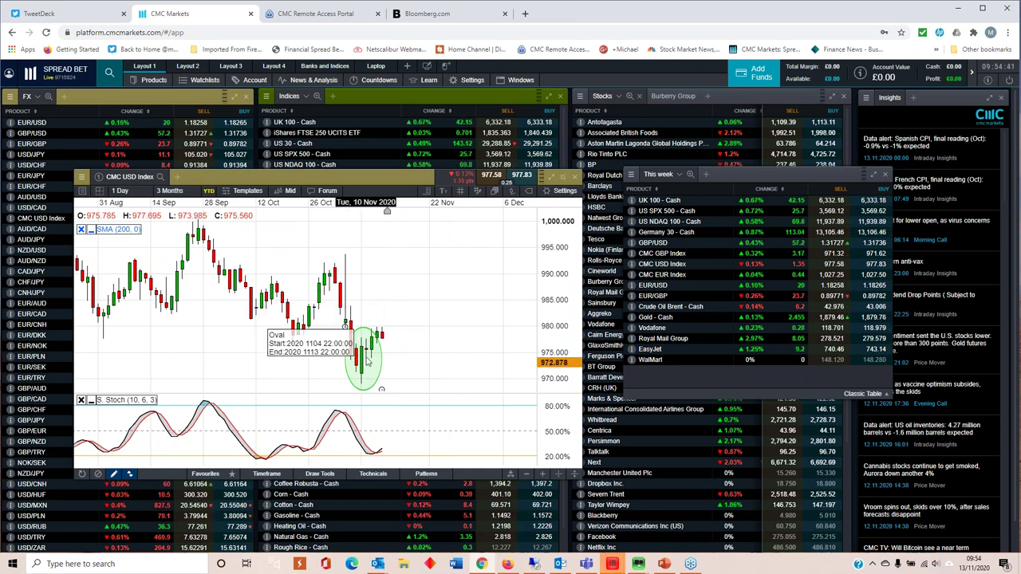
pyautogui.scroll(-1, 379, 347)
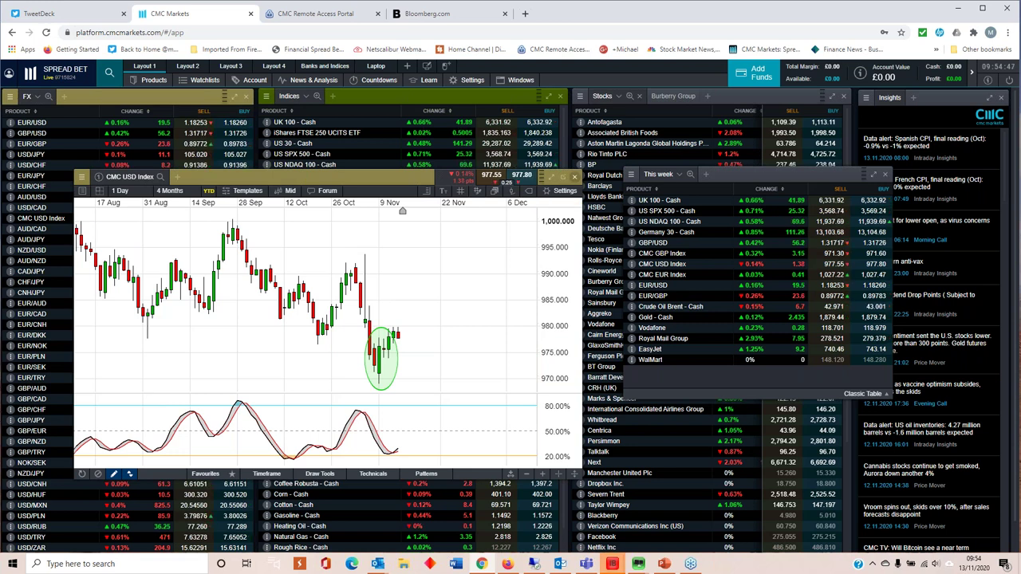
# Replace the CMC USD Index chart with a EUR/USD chart, moved left and enlarged
pyautogui.click(574, 177)
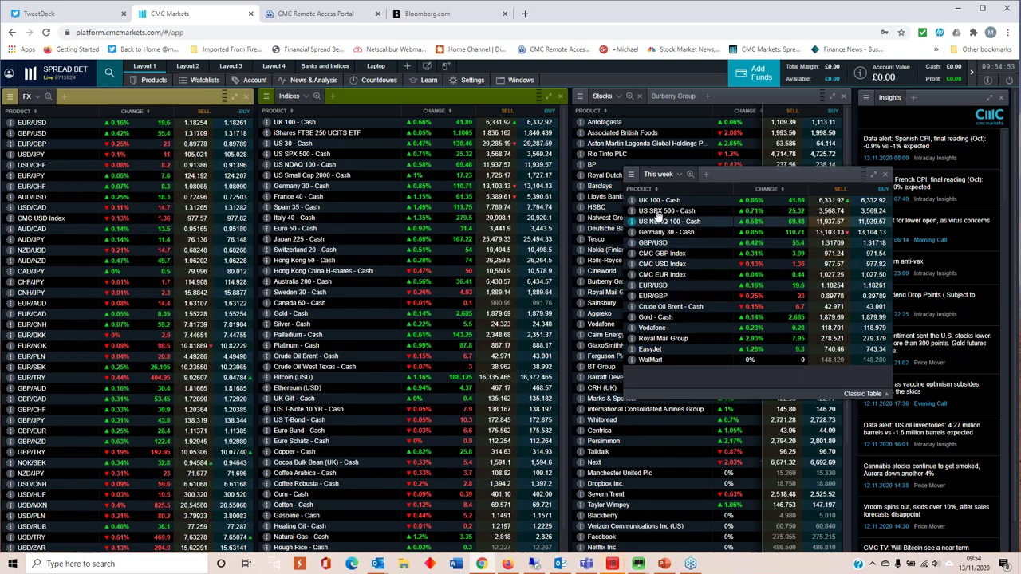
pyautogui.click(661, 285)
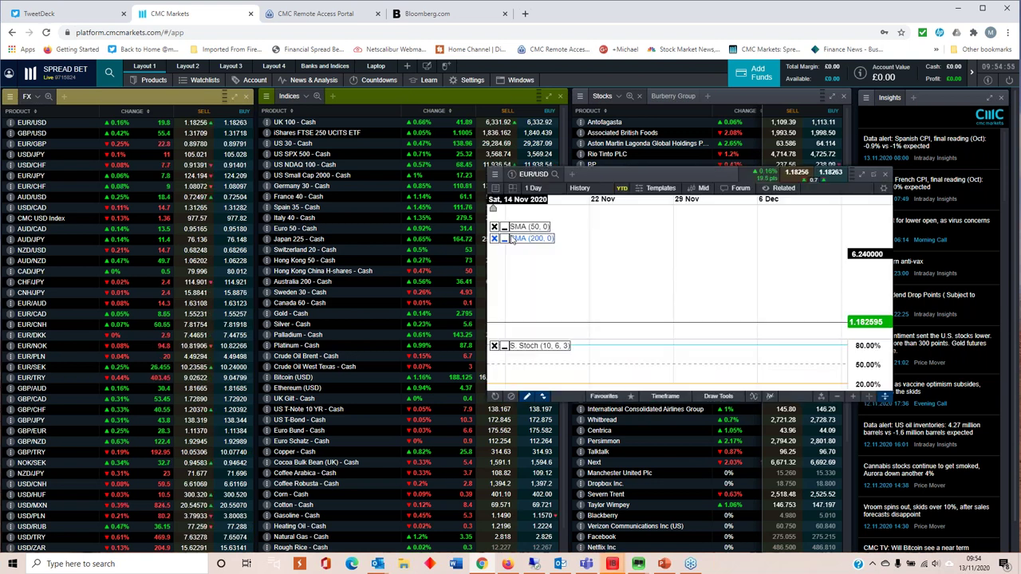
pyautogui.moveTo(486, 165); pyautogui.dragTo(59, 152)
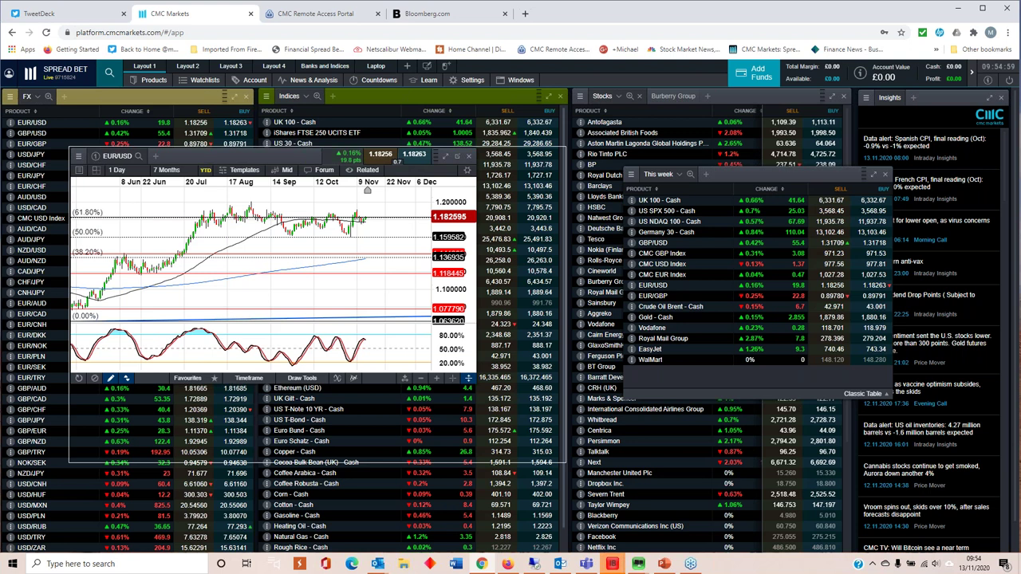
pyautogui.moveTo(477, 383); pyautogui.dragTo(605, 483)
# Zoom EUR/USD to about eight months and select, then deselect, the Fibonacci retracement
pyautogui.scroll(-5, 400, 317)
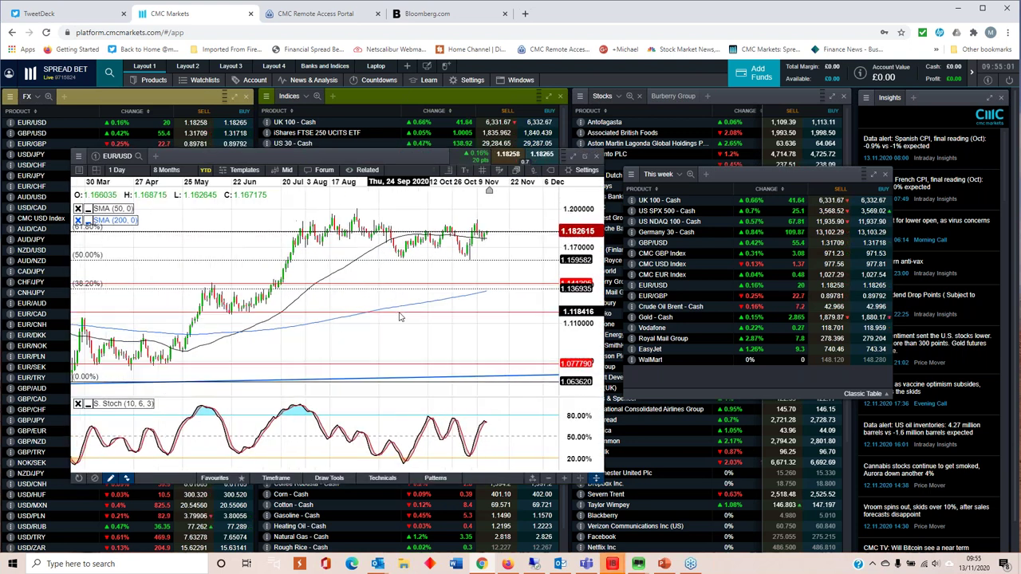
pyautogui.scroll(4, 401, 316)
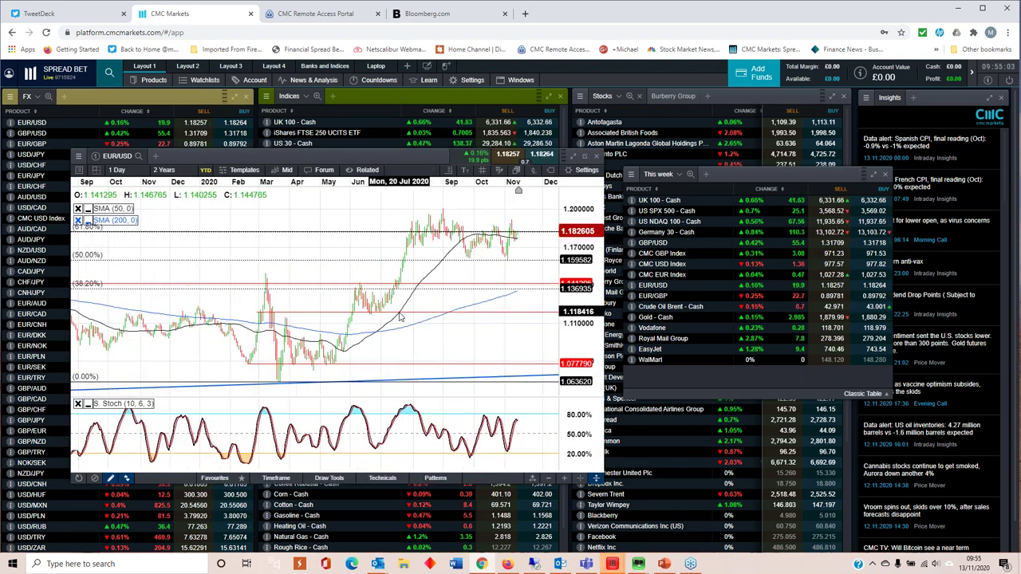
pyautogui.scroll(1, 385, 303)
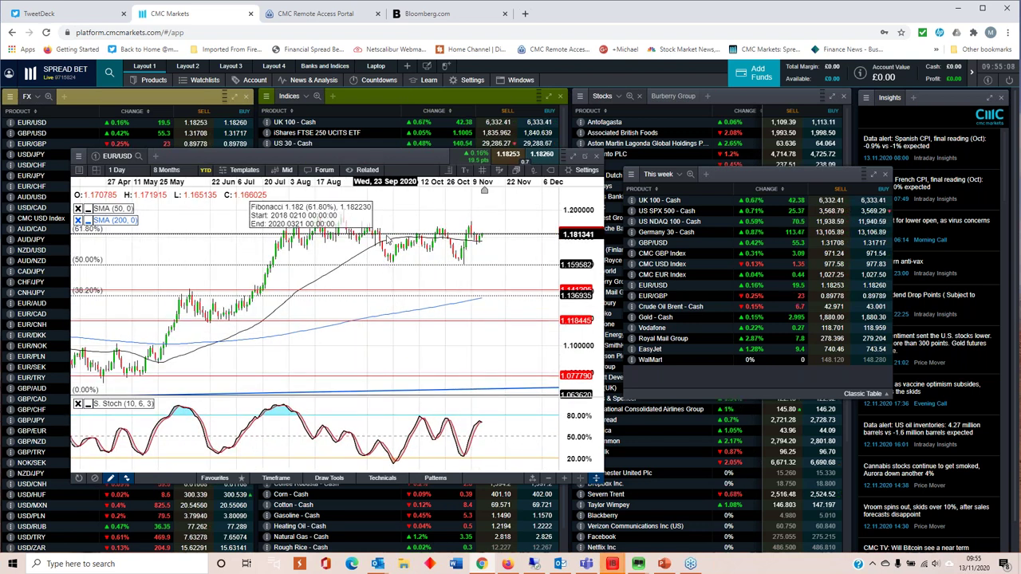
pyautogui.click(389, 239)
pyautogui.click(378, 326)
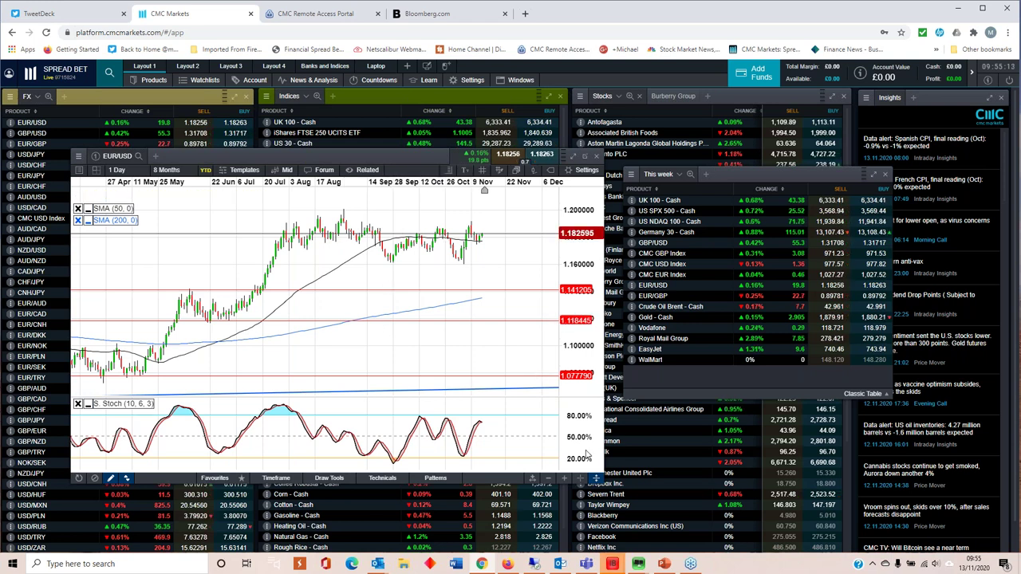
# Zoom out to 10 months and place an S/R support line at 1.161255
pyautogui.scroll(-2, 427, 299)
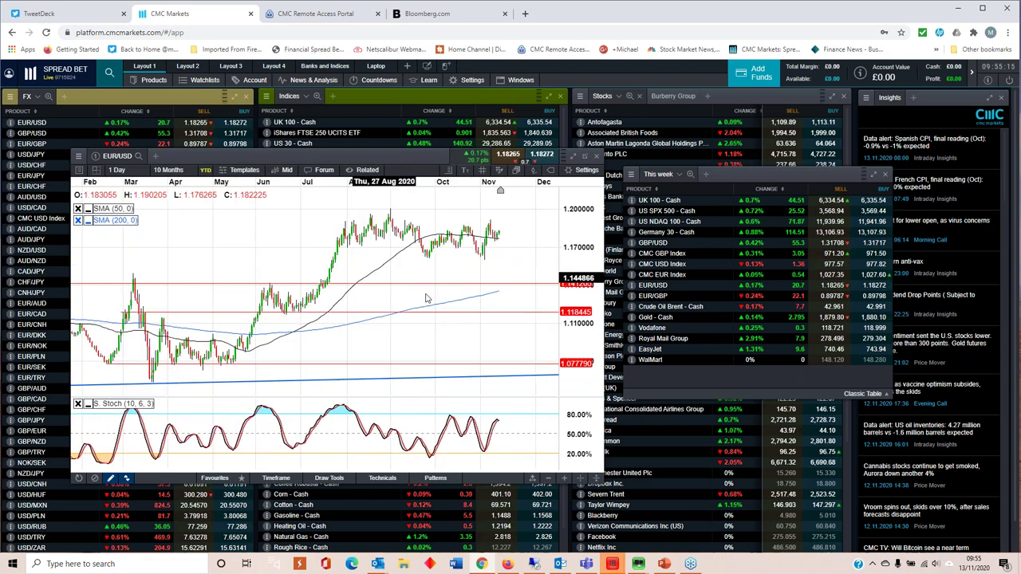
pyautogui.click(213, 479)
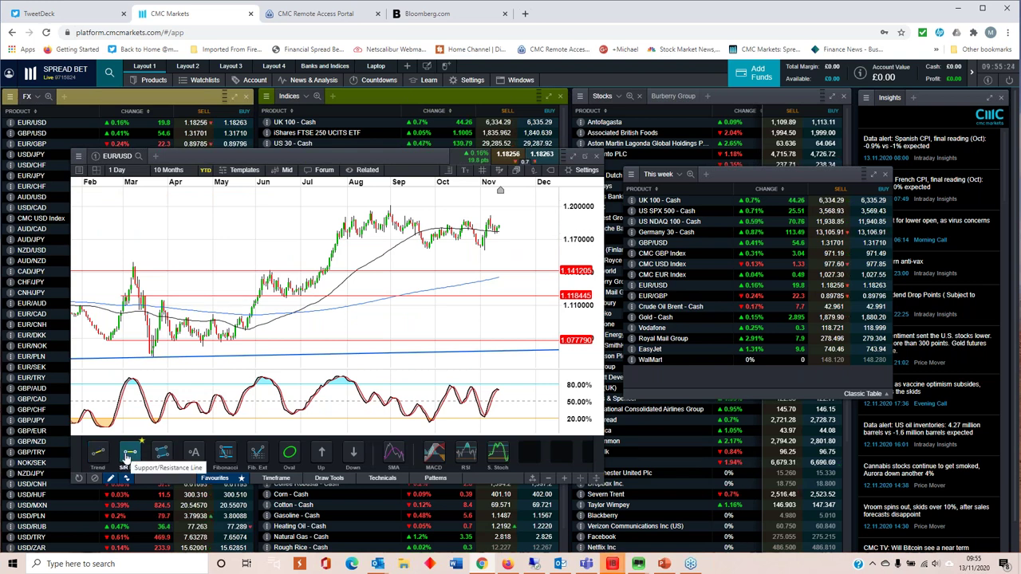
pyautogui.click(126, 457)
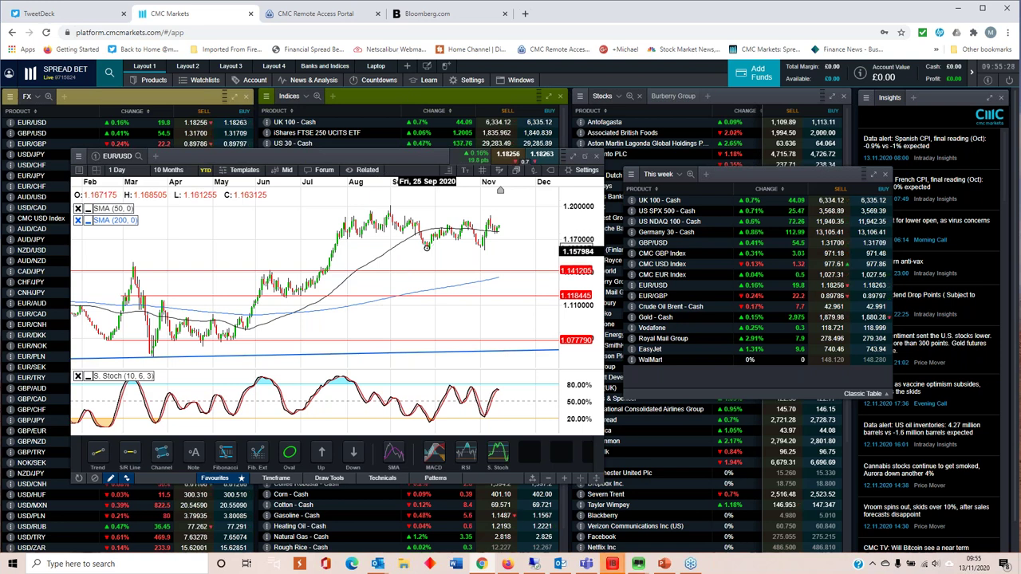
pyautogui.click(425, 248)
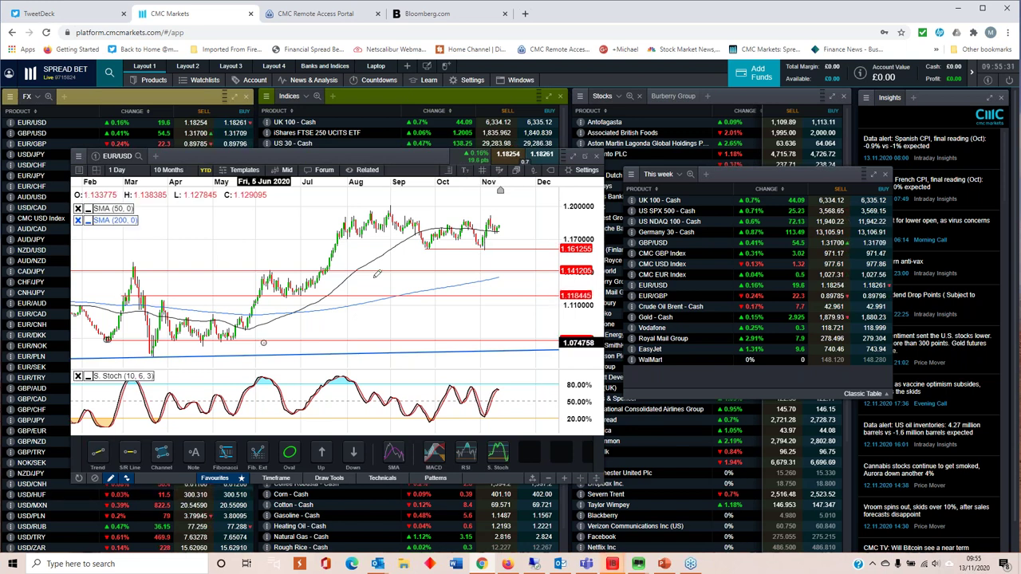
# Draw a falling trend line from the September peak and hide the drawing tools
pyautogui.moveTo(391, 204); pyautogui.dragTo(494, 211)
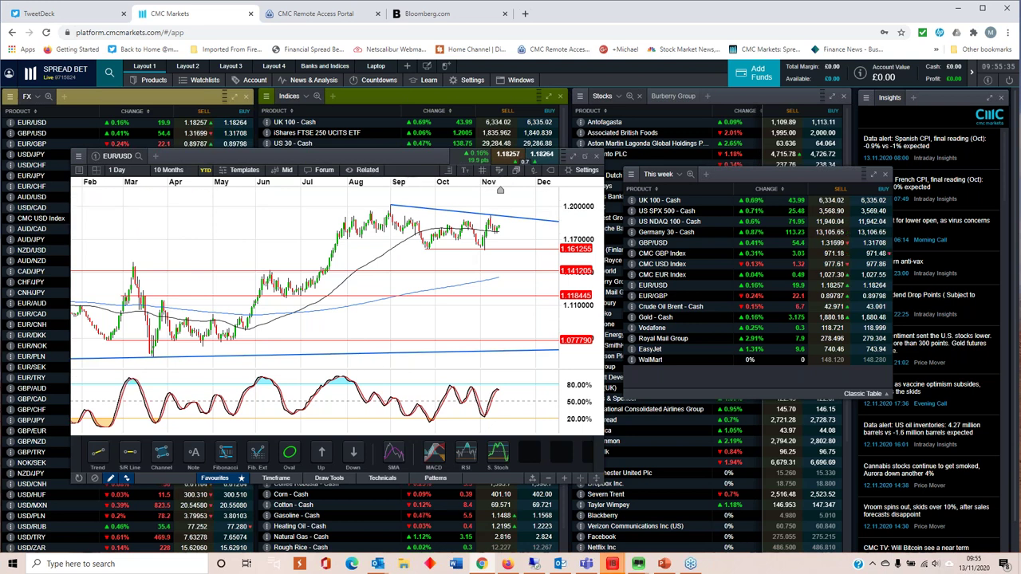
pyautogui.click(214, 478)
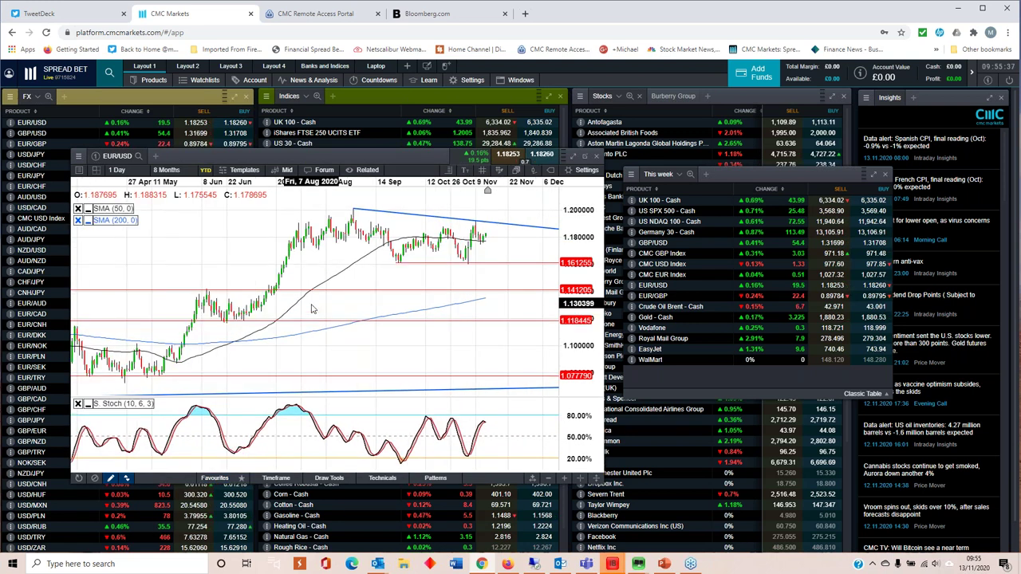
pyautogui.scroll(5, 403, 241)
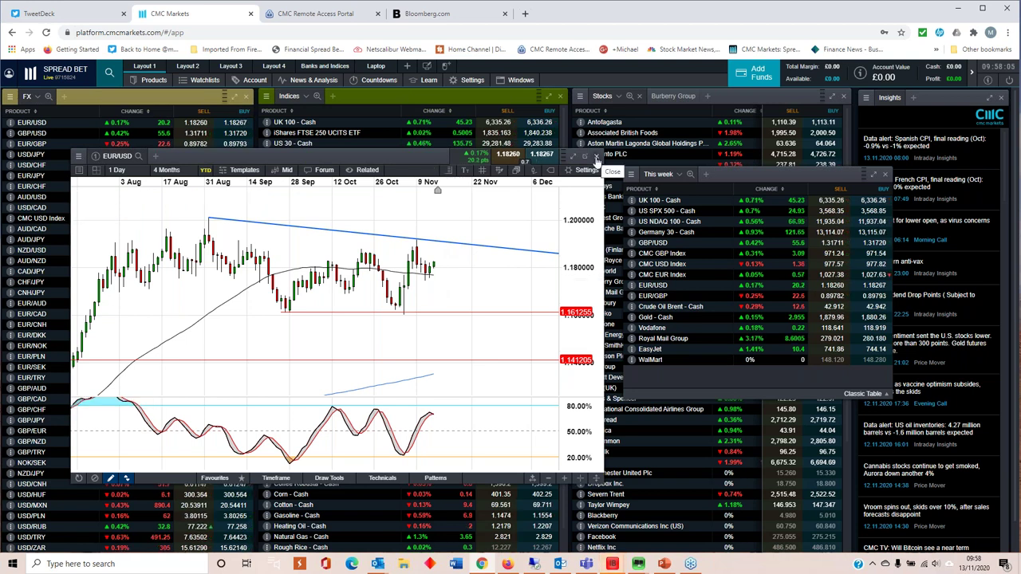
# Close EUR/USD and open a GBP/USD chart, moved left of This week and enlarged
pyautogui.click(596, 158)
pyautogui.click(653, 243)
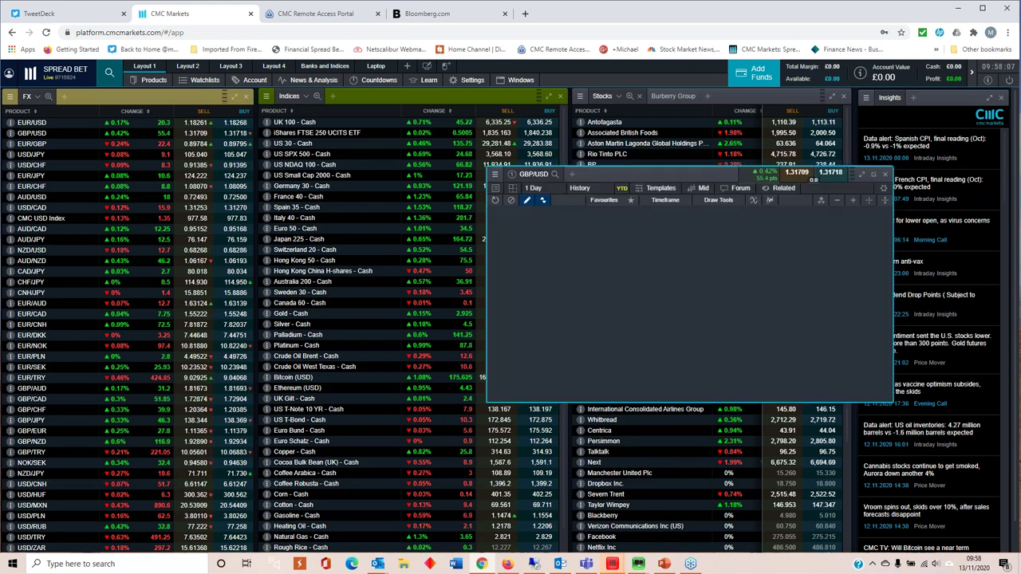
pyautogui.moveTo(585, 177); pyautogui.dragTo(154, 149)
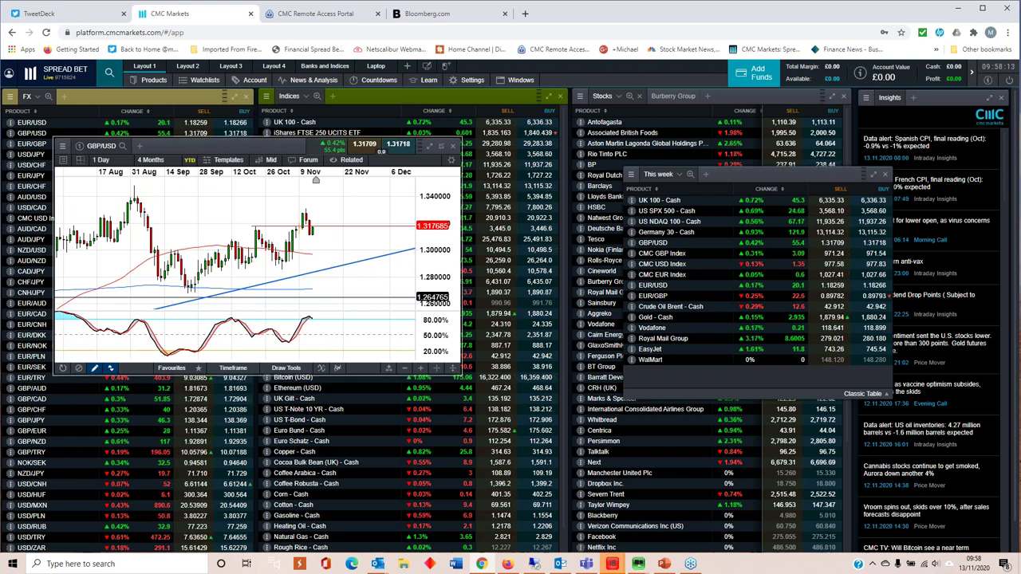
pyautogui.moveTo(456, 371); pyautogui.dragTo(569, 483)
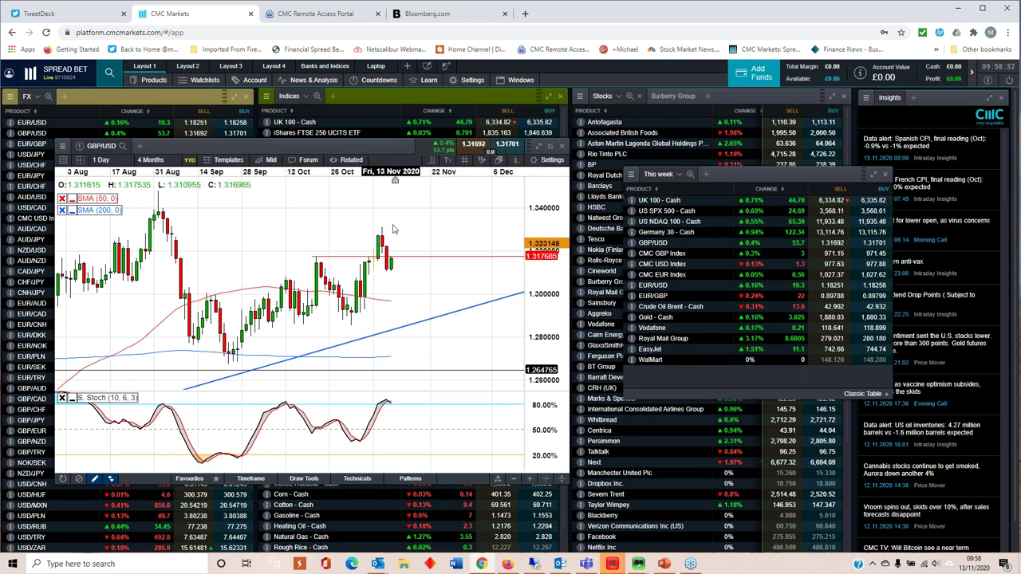
pyautogui.scroll(-2, 381, 232)
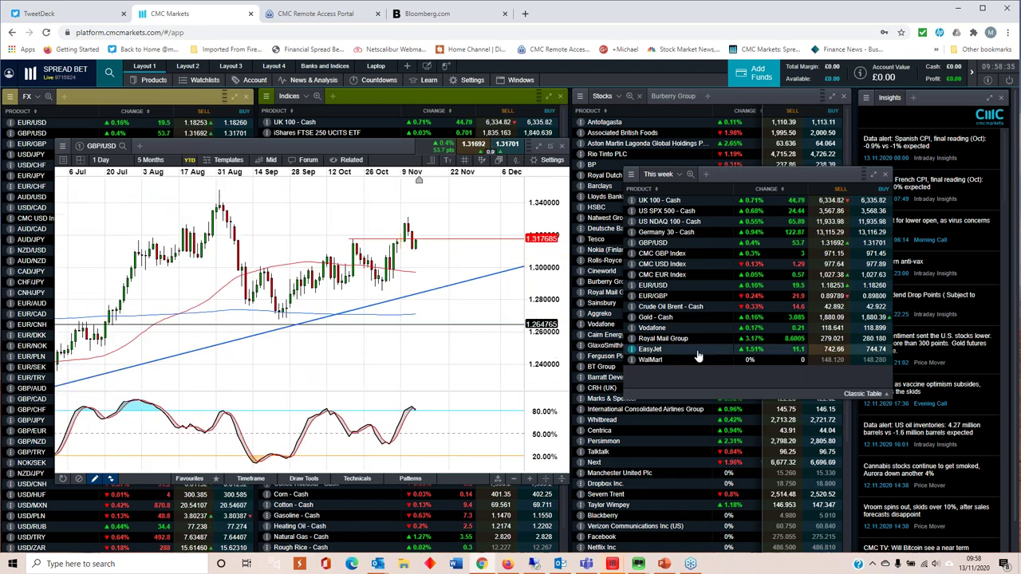
# Open a CMC GBP Index chart, move it left, and apply the Medium Fonts profile
pyautogui.doubleClick(662, 253)
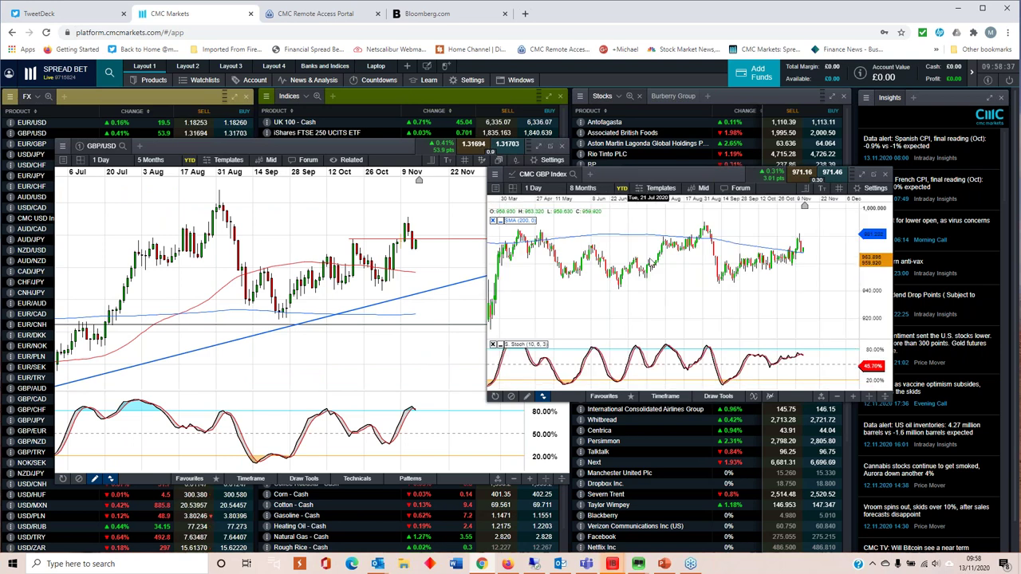
pyautogui.moveTo(558, 174); pyautogui.dragTo(222, 233)
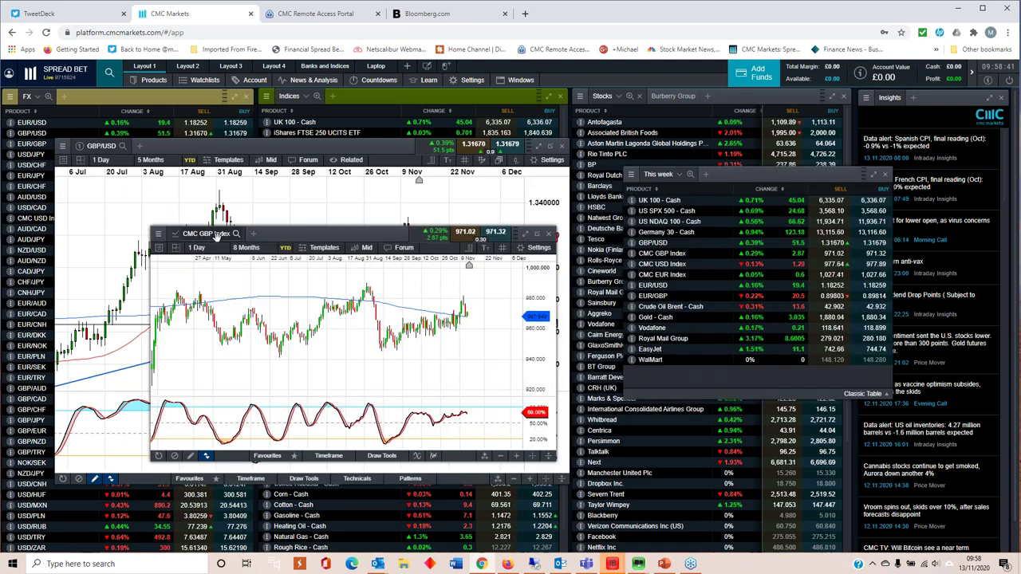
pyautogui.click(546, 251)
pyautogui.moveTo(518, 286)
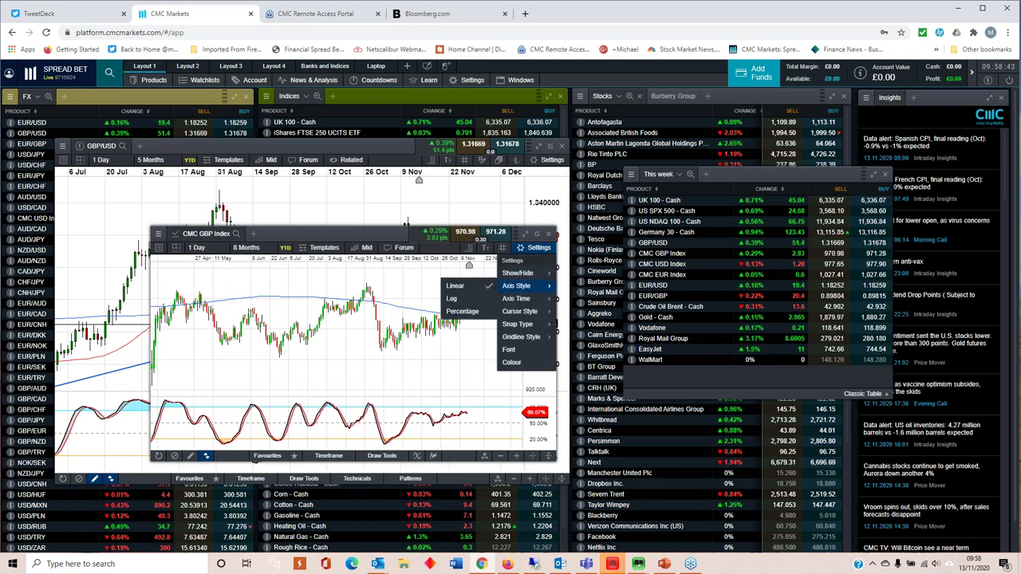
pyautogui.click(508, 350)
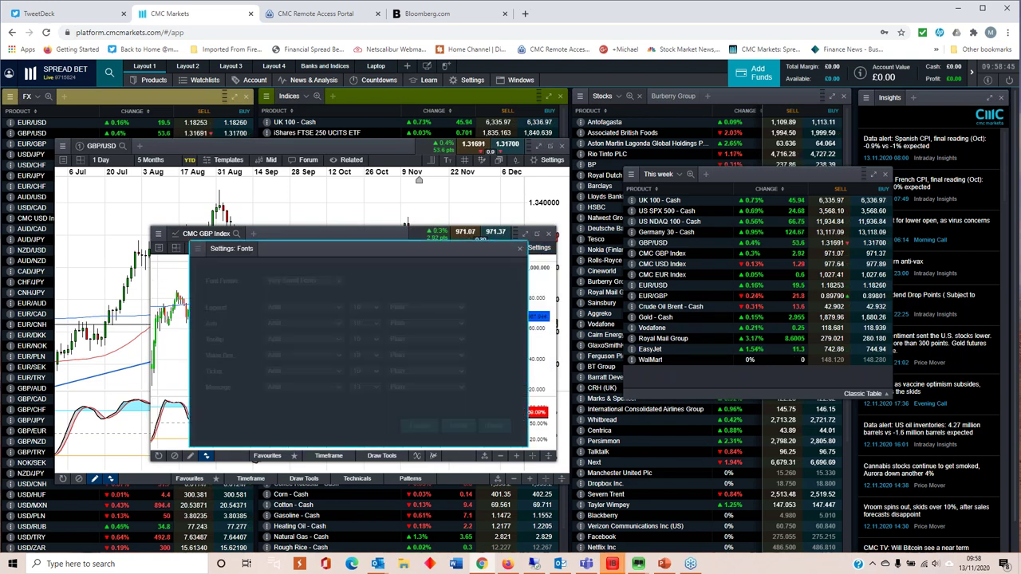
pyautogui.click(303, 281)
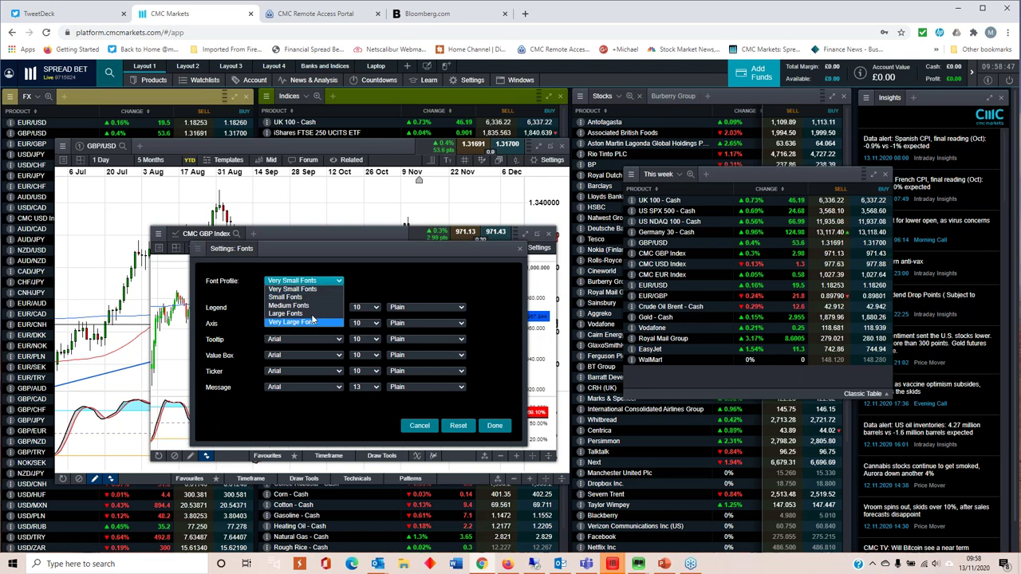
pyautogui.click(300, 304)
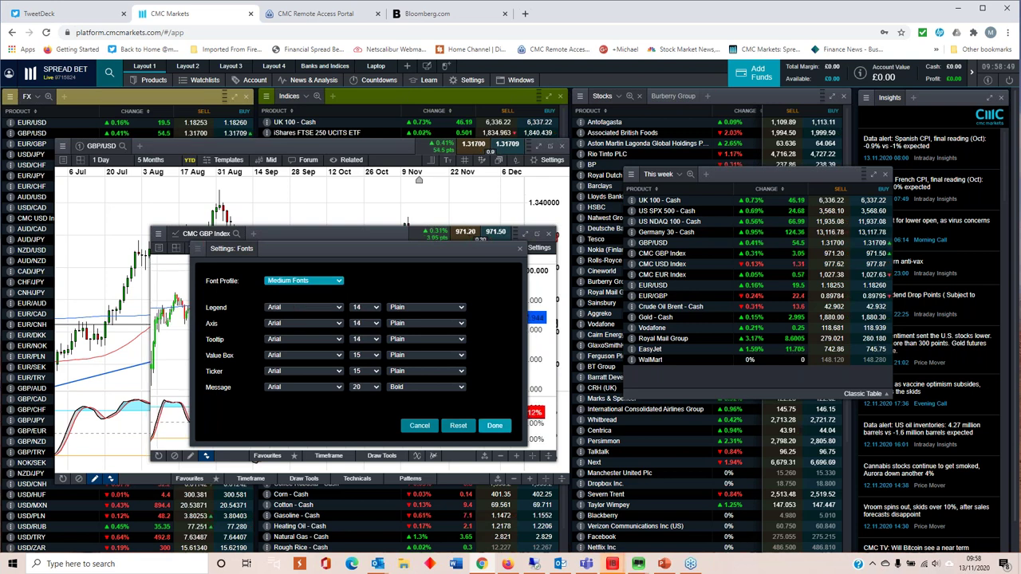
pyautogui.click(495, 425)
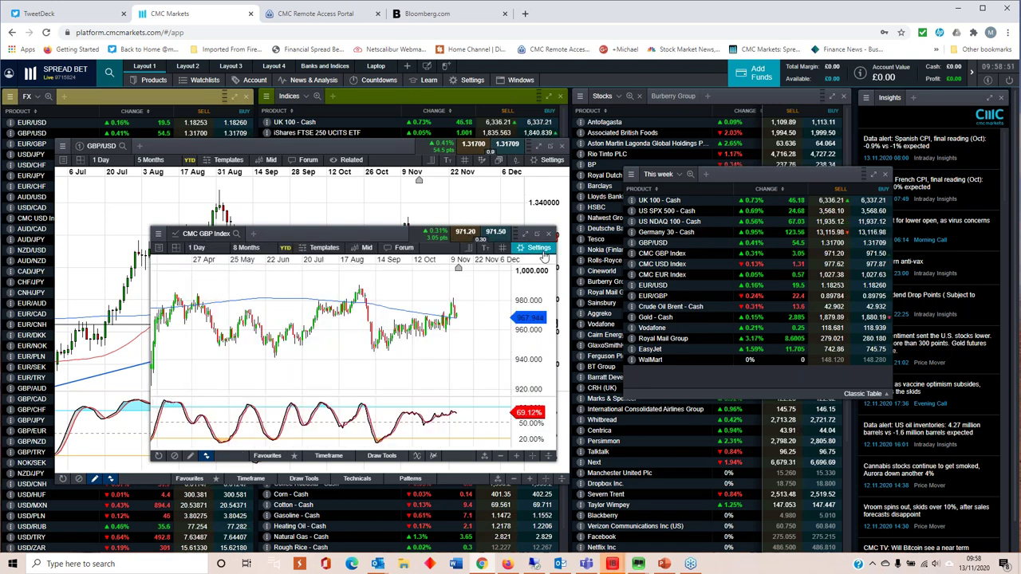
# Adjust the GBP Index chart's displayed elements, then enlarge and reposition its window
pyautogui.click(539, 248)
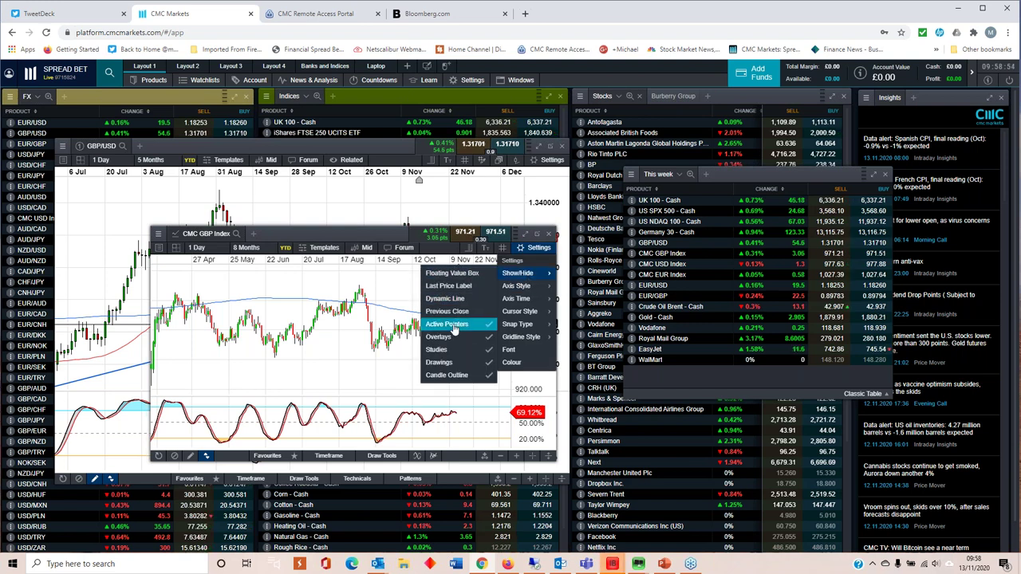
pyautogui.click(452, 333)
pyautogui.moveTo(291, 460); pyautogui.dragTo(257, 460)
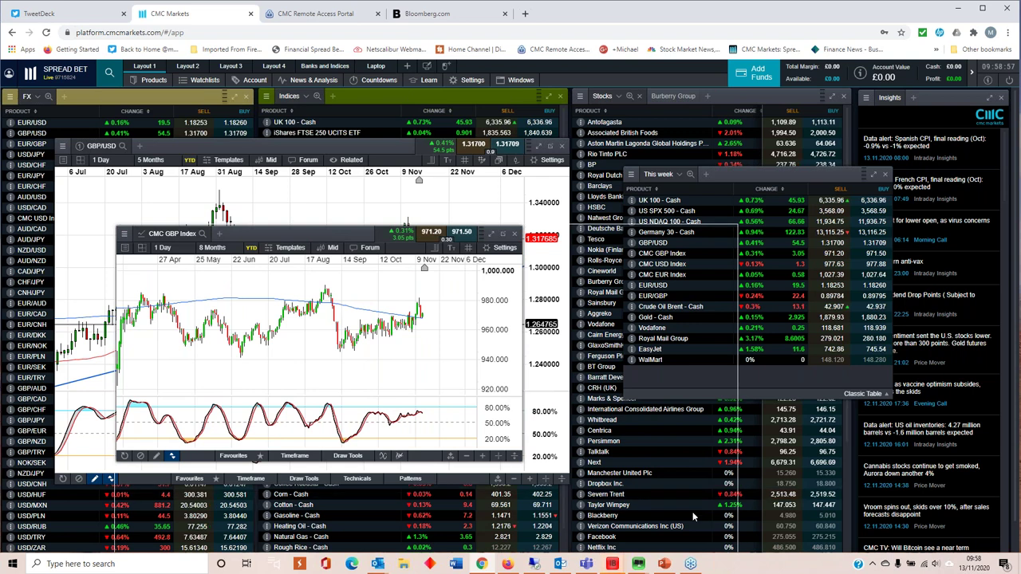
pyautogui.moveTo(525, 462); pyautogui.dragTo(732, 550)
pyautogui.moveTo(488, 235); pyautogui.dragTo(427, 170)
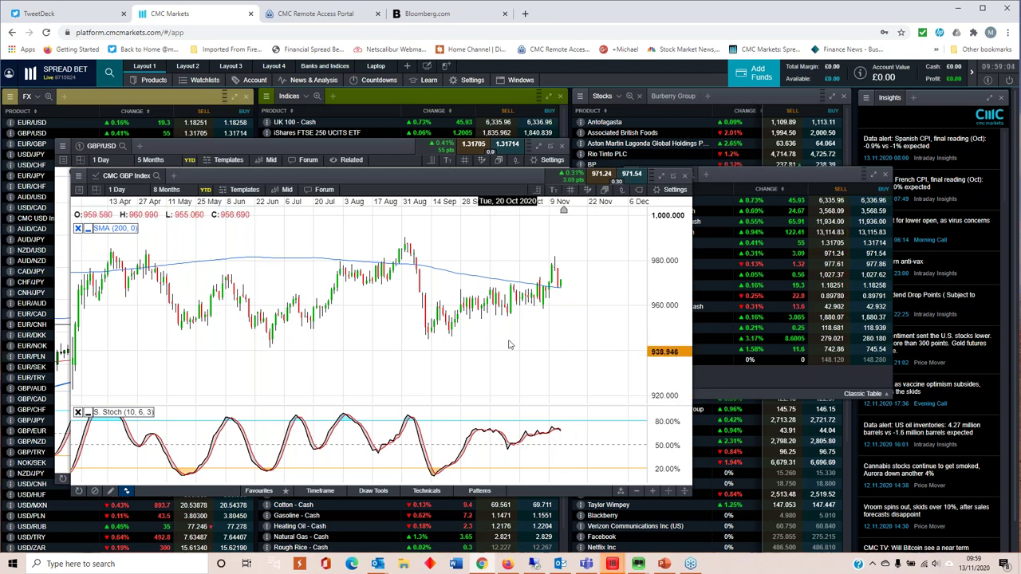
# Draw a trend line on the CMC GBP Index chart, then hide the drawing tools
pyautogui.click(373, 493)
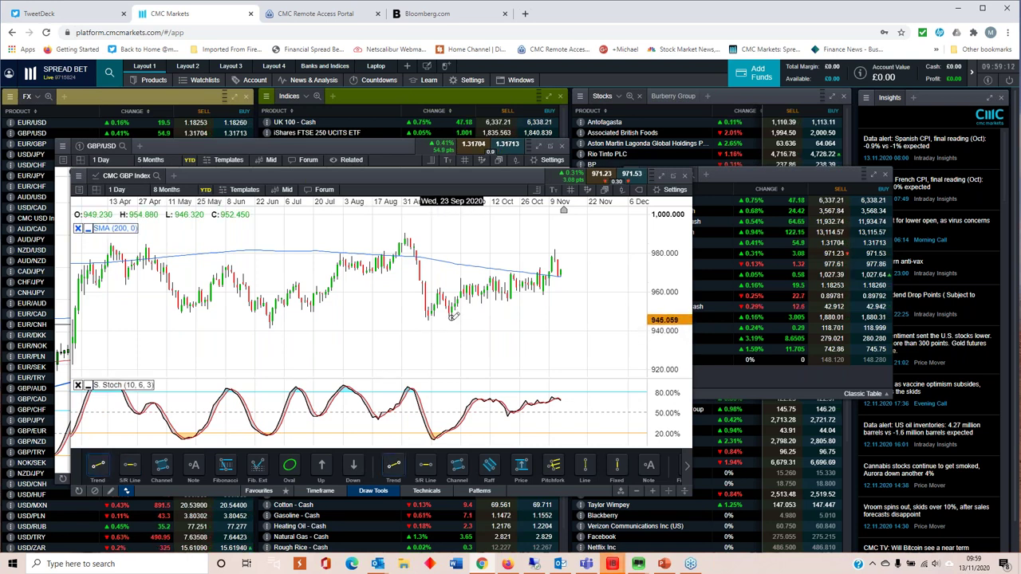
pyautogui.moveTo(451, 318)
pyautogui.mouseDown()
pyautogui.moveTo(521, 310)
pyautogui.moveTo(548, 289)
pyautogui.moveTo(542, 295)
pyautogui.mouseUp()
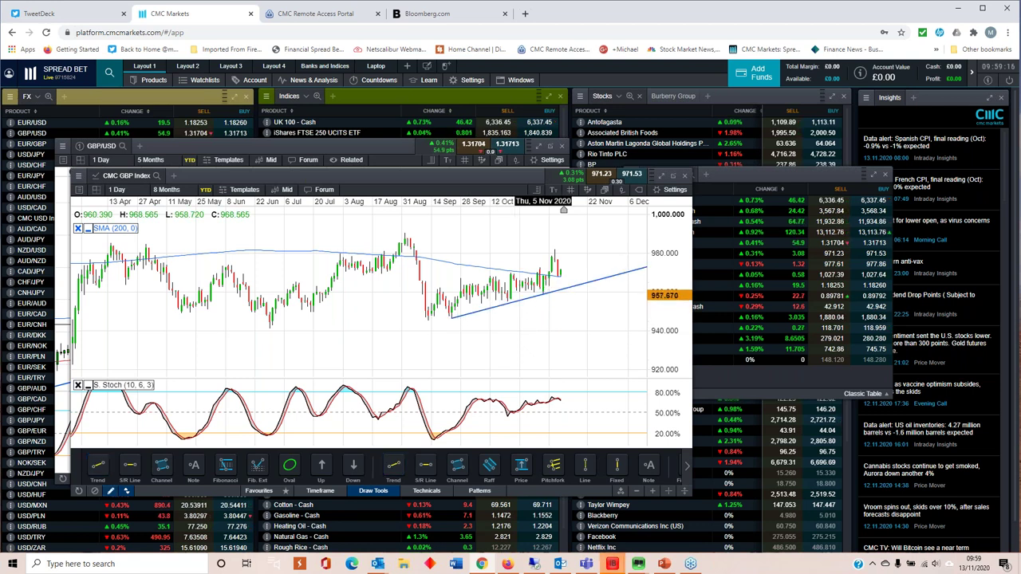
pyautogui.click(363, 492)
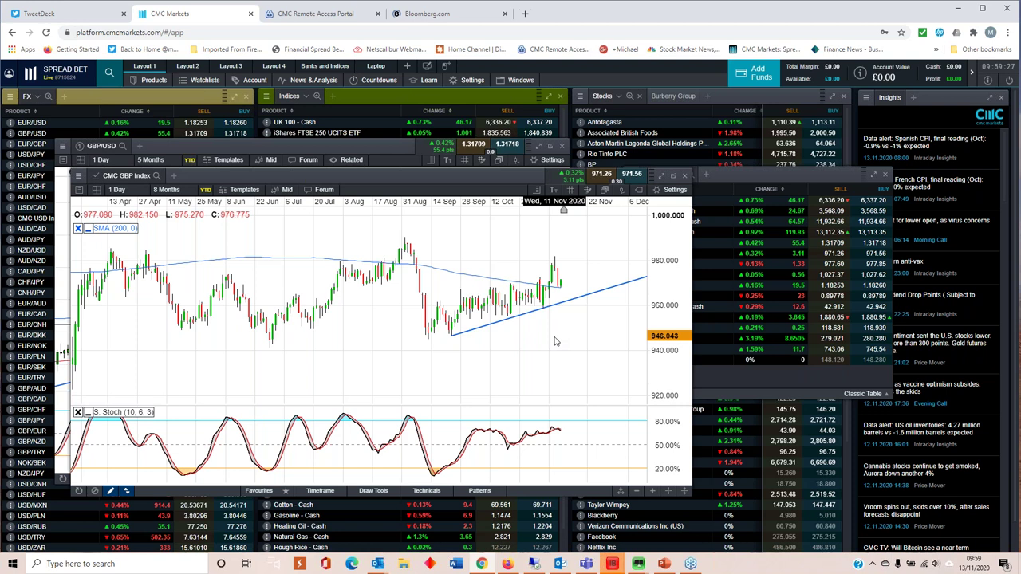
# Zoom the CMC GBP Index chart out to a longer span, then close it
pyautogui.scroll(1, 556, 342)
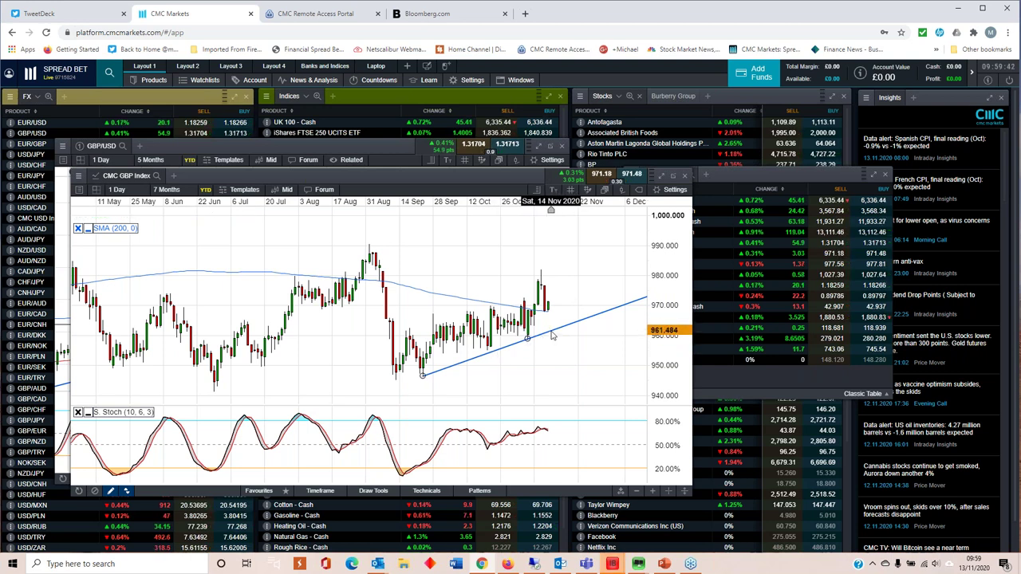
pyautogui.scroll(-3, 552, 335)
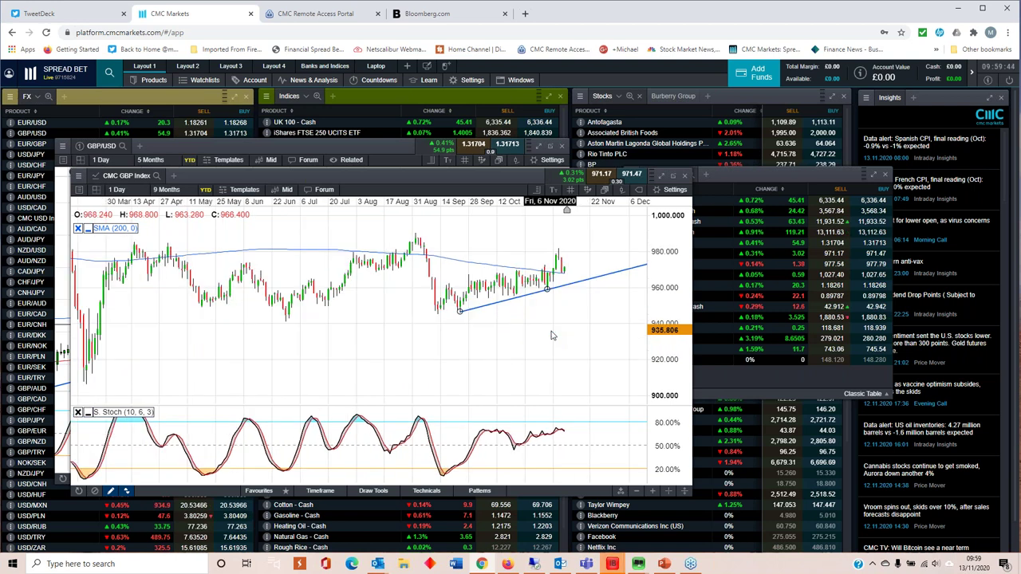
pyautogui.scroll(-3, 552, 335)
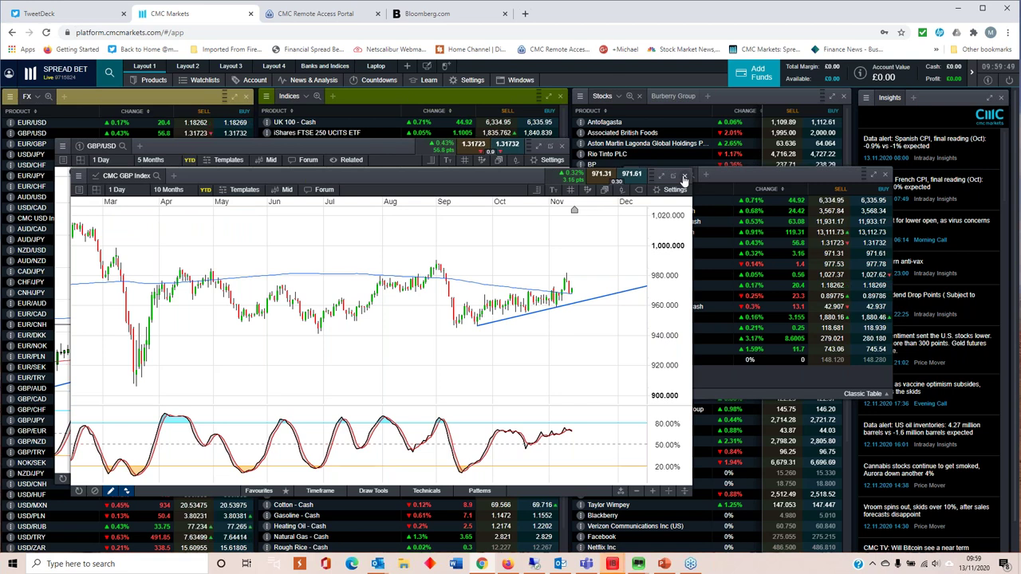
pyautogui.click(684, 178)
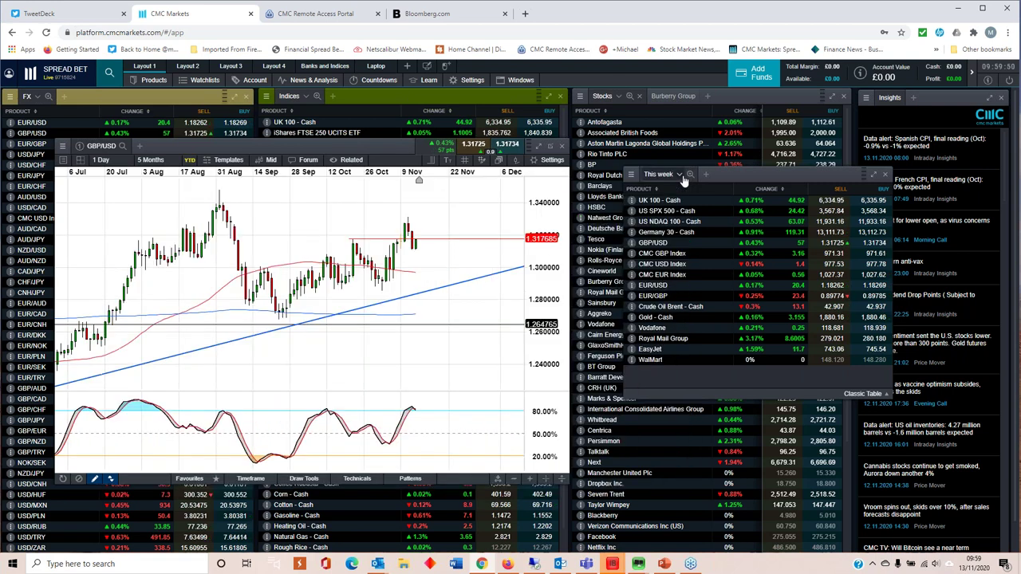
# Open EUR/GBP from This week, enlarge and position it, and close GBP/USD
pyautogui.click(653, 297)
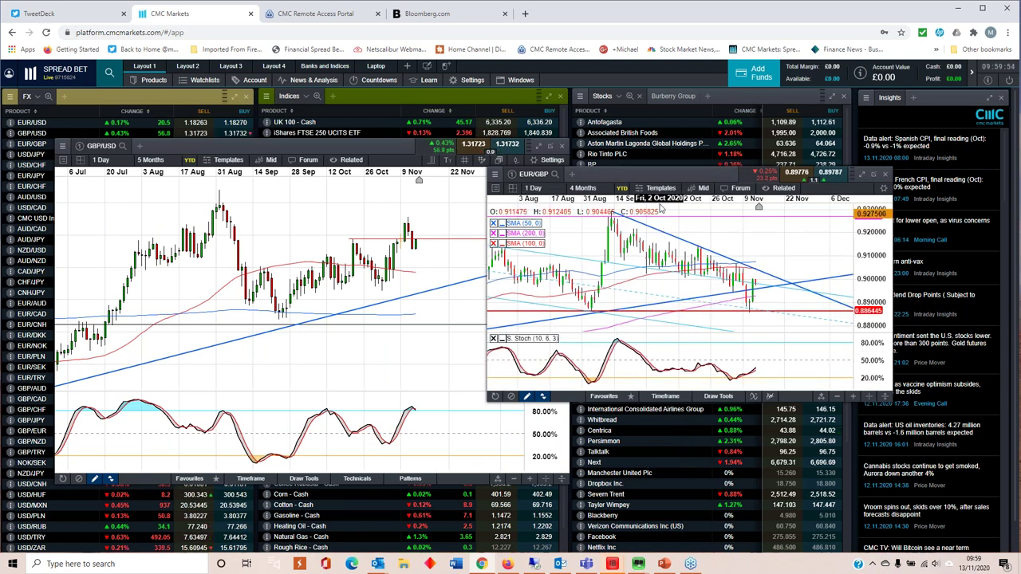
pyautogui.moveTo(662, 174); pyautogui.dragTo(361, 185)
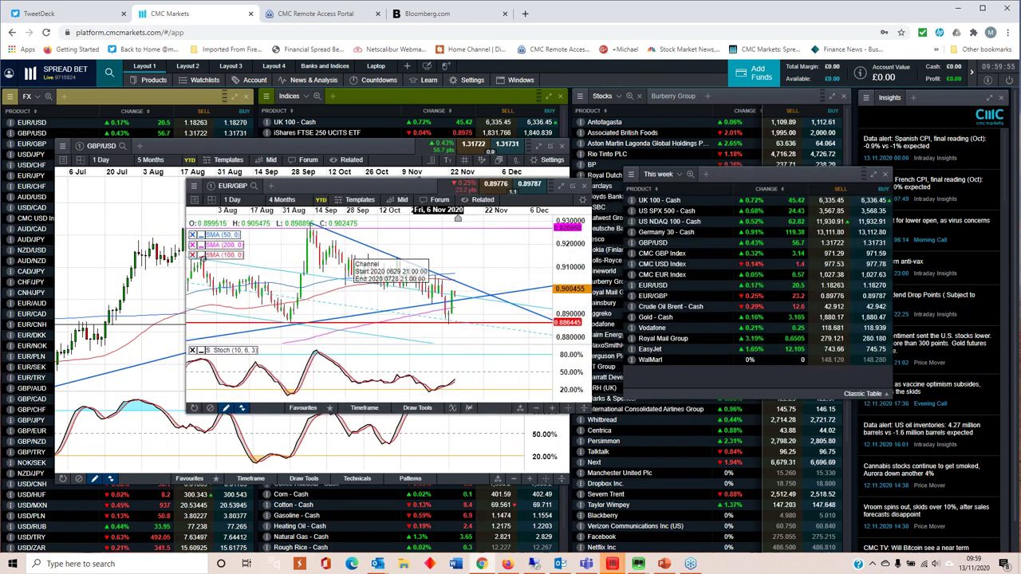
pyautogui.moveTo(591, 413); pyautogui.dragTo(700, 462)
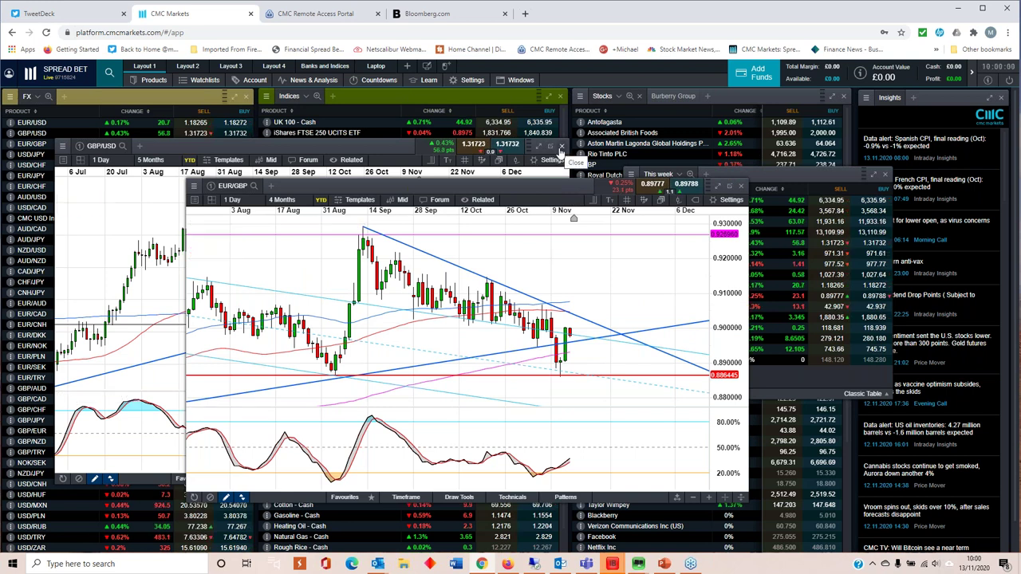
pyautogui.click(560, 149)
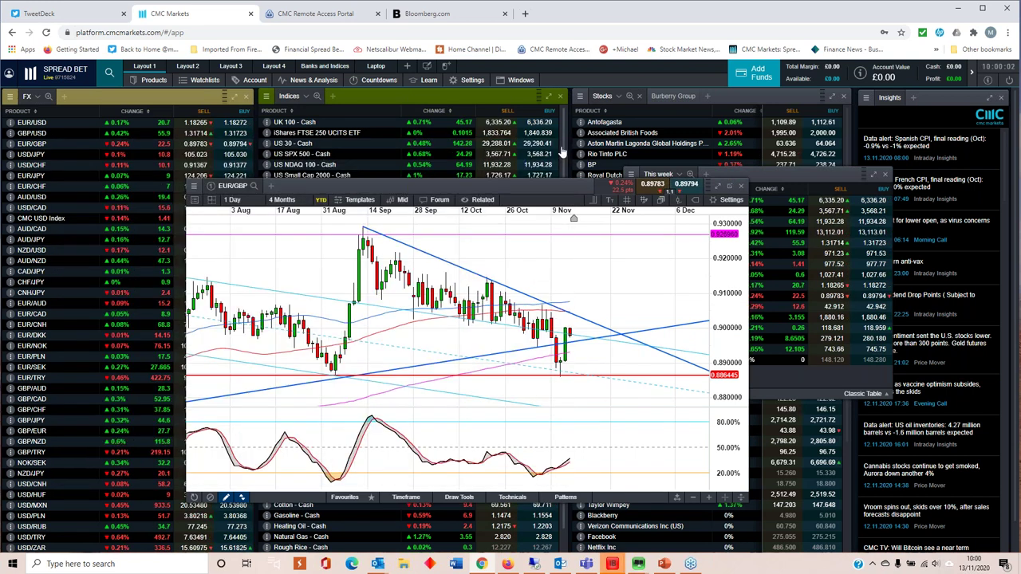
pyautogui.moveTo(518, 186); pyautogui.dragTo(416, 150)
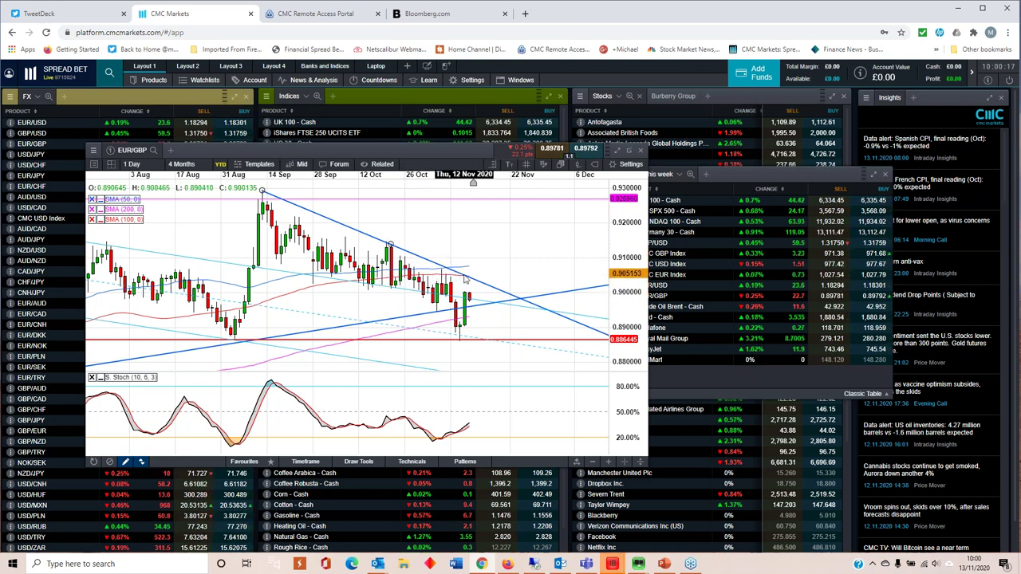
# Zoom the EUR/GBP chart and delete its rising blue trendline
pyautogui.scroll(-3, 465, 279)
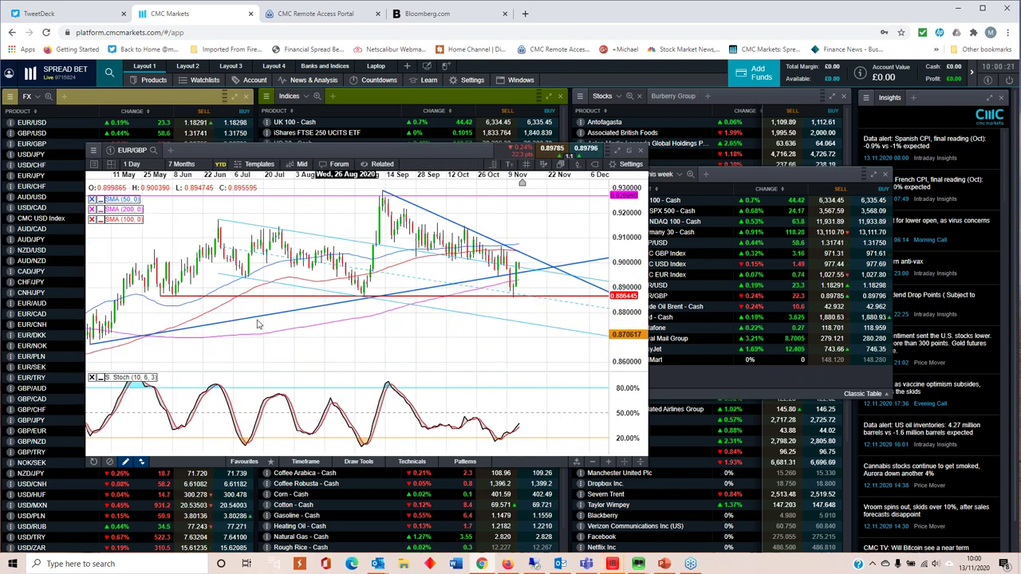
pyautogui.scroll(-1, 453, 313)
pyautogui.scroll(2, 438, 323)
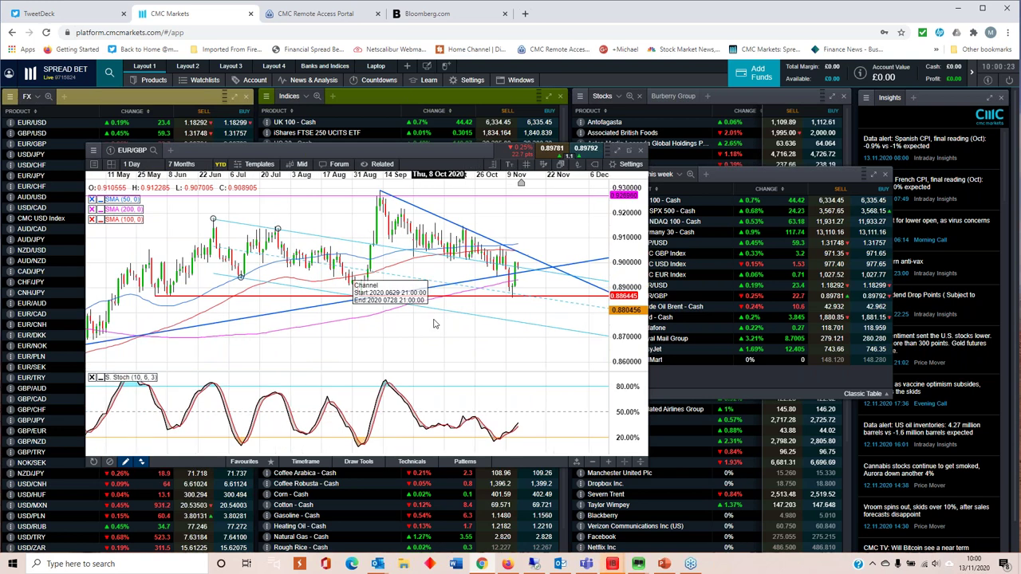
pyautogui.scroll(1, 429, 341)
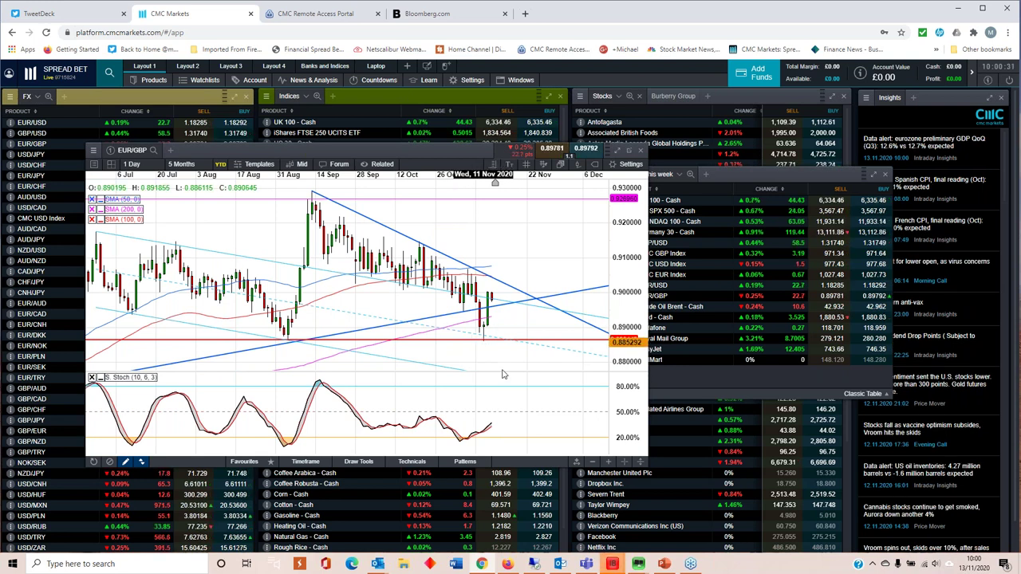
pyautogui.click(500, 305)
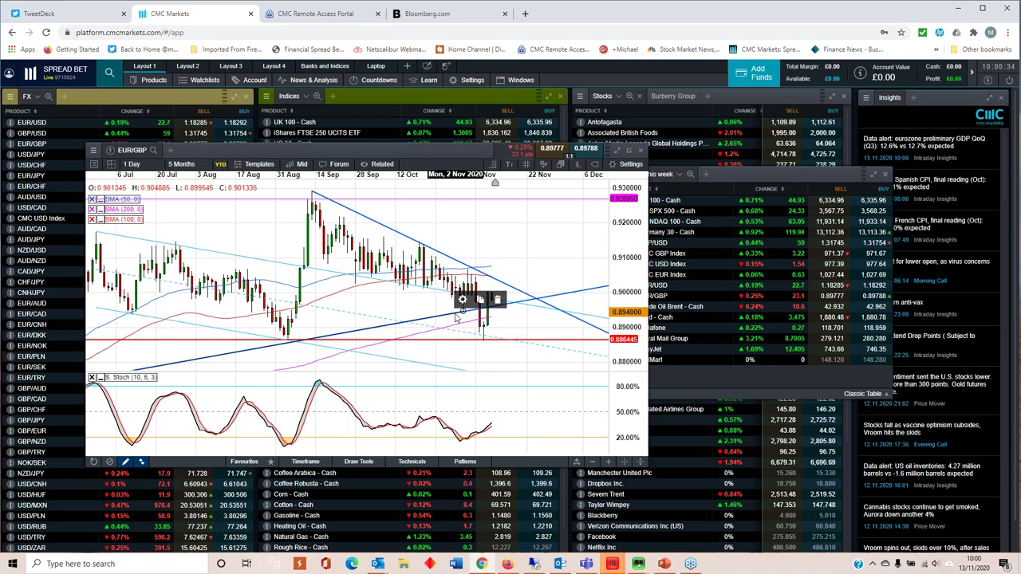
pyautogui.press('Delete')
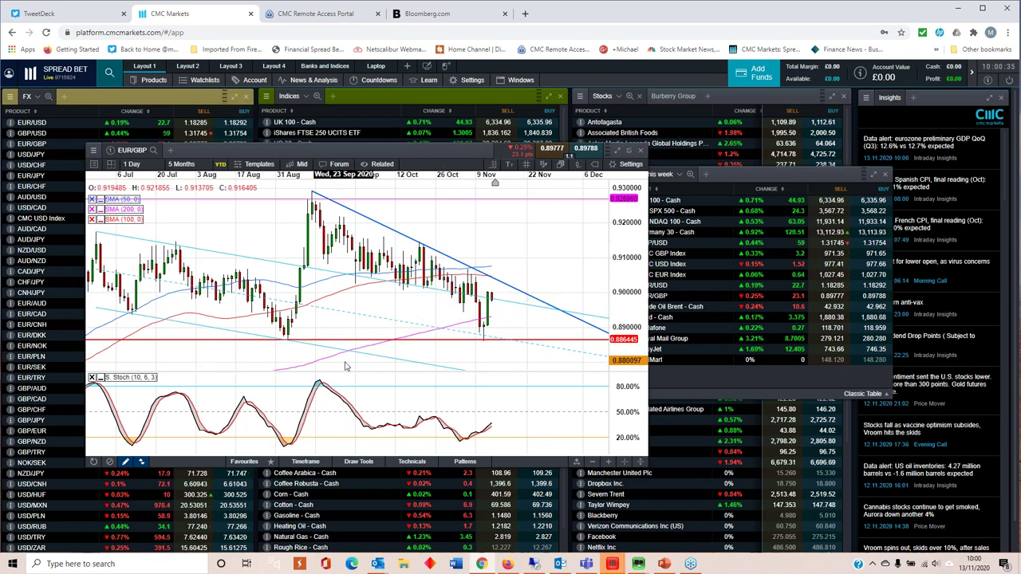
# Review the EUR/GBP chart at different zoom levels, then close it
pyautogui.scroll(-2, 345, 366)
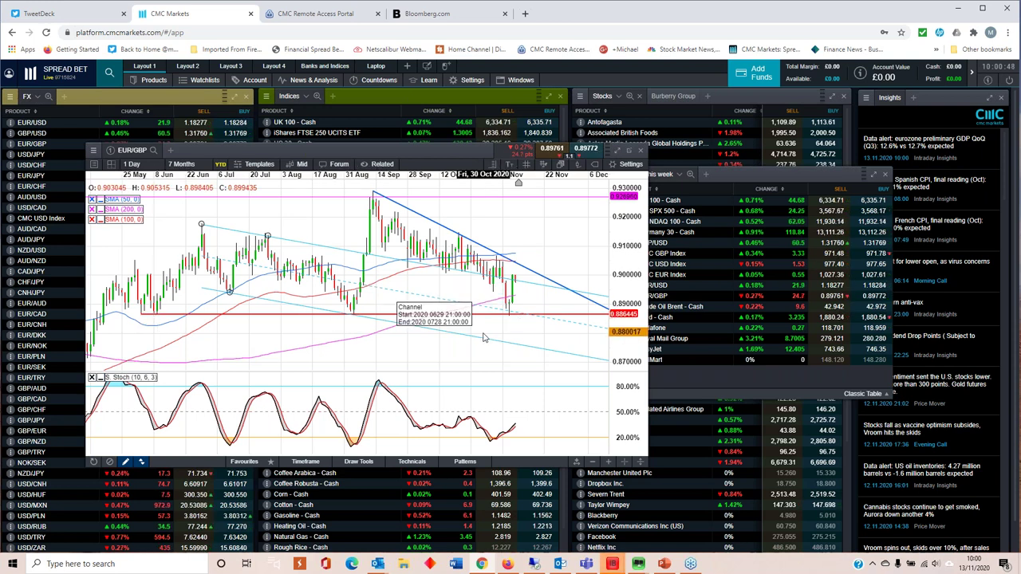
pyautogui.scroll(3, 482, 343)
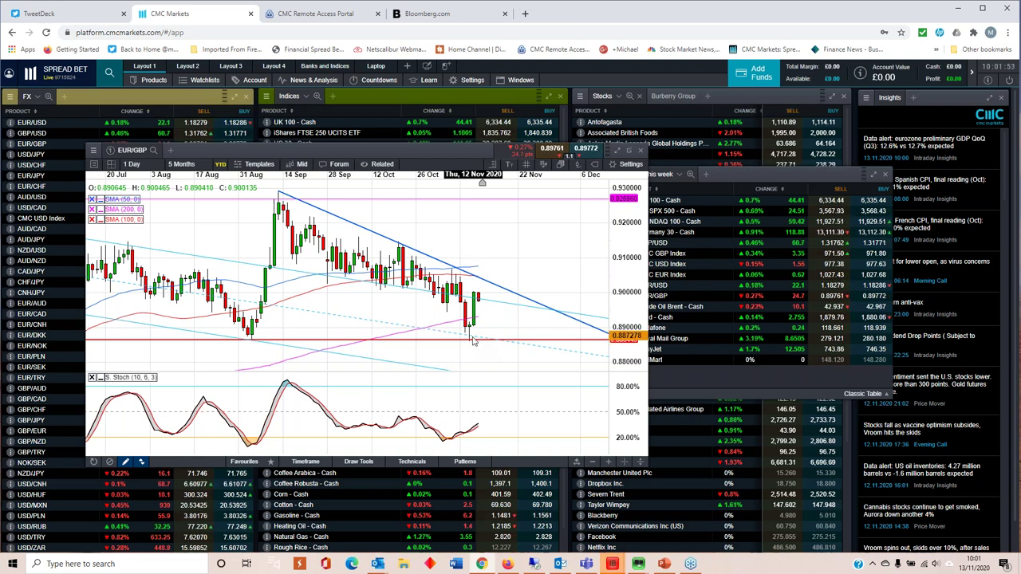
pyautogui.scroll(-2, 479, 355)
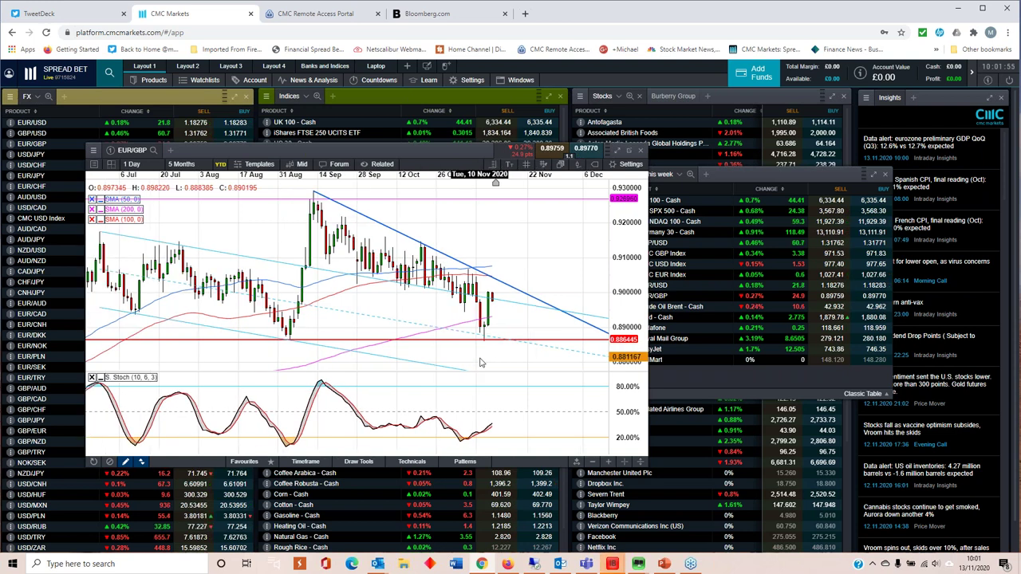
pyautogui.scroll(-2, 480, 363)
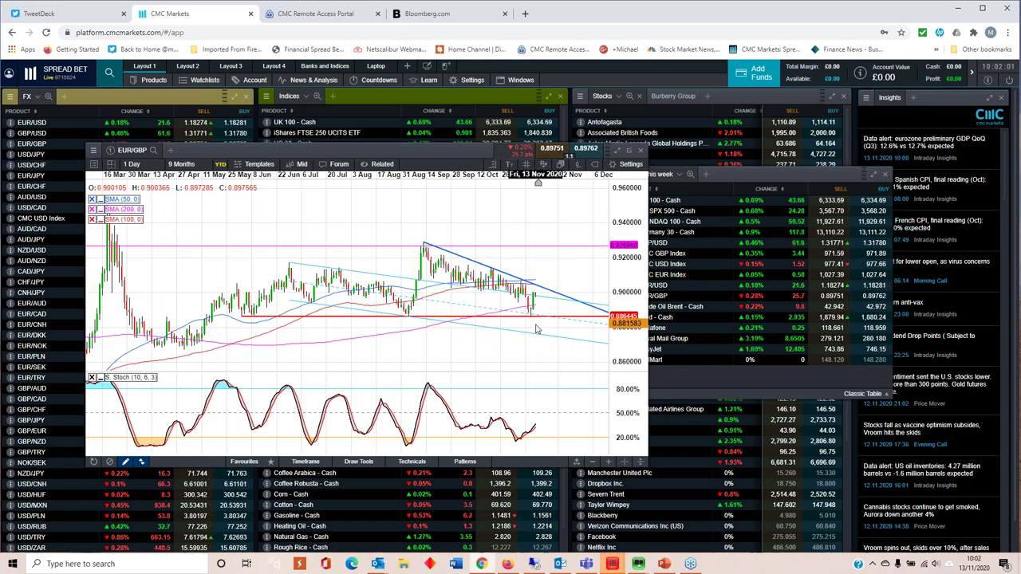
pyautogui.scroll(3, 535, 335)
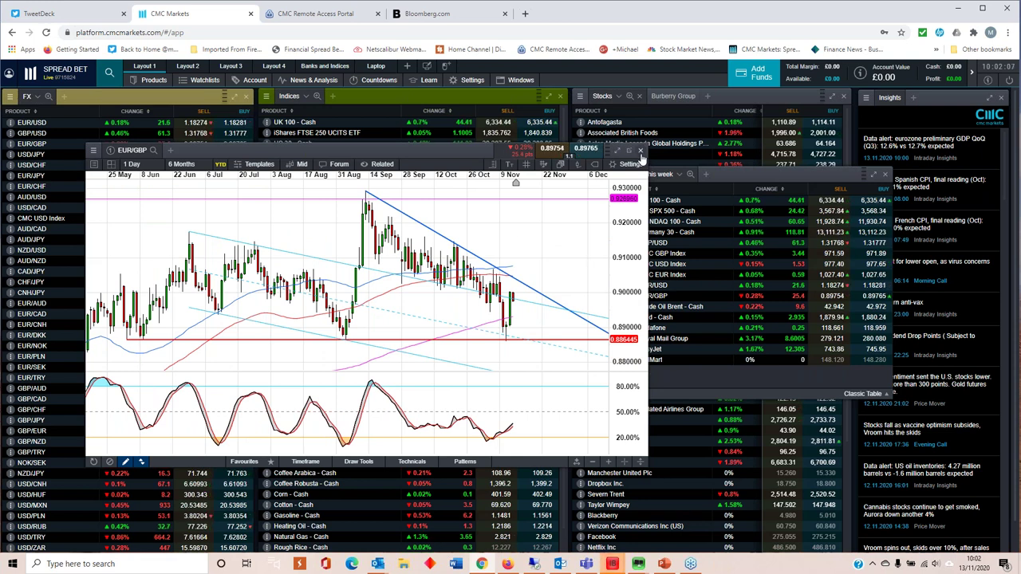
pyautogui.click(640, 151)
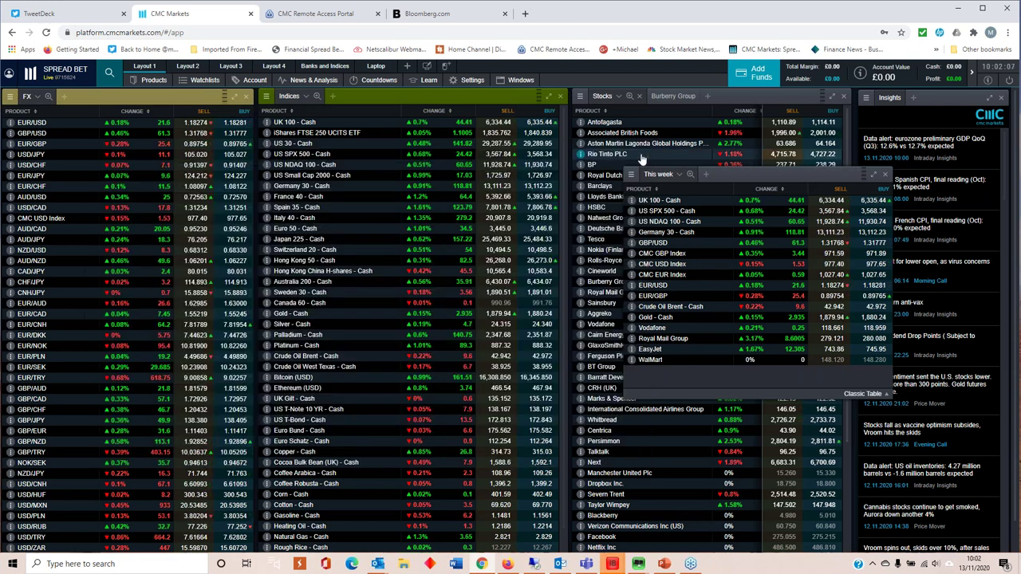
# Open the auto-saved CMC GBP Index chart and close the older 8-month version
pyautogui.doubleClick(661, 254)
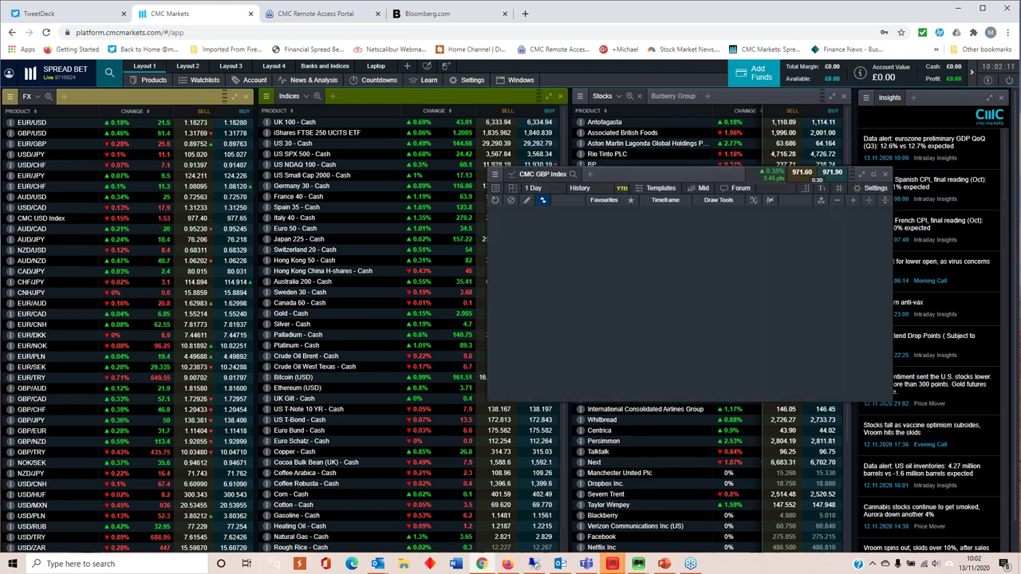
pyautogui.moveTo(585, 175); pyautogui.dragTo(97, 190)
pyautogui.rightClick(632, 255)
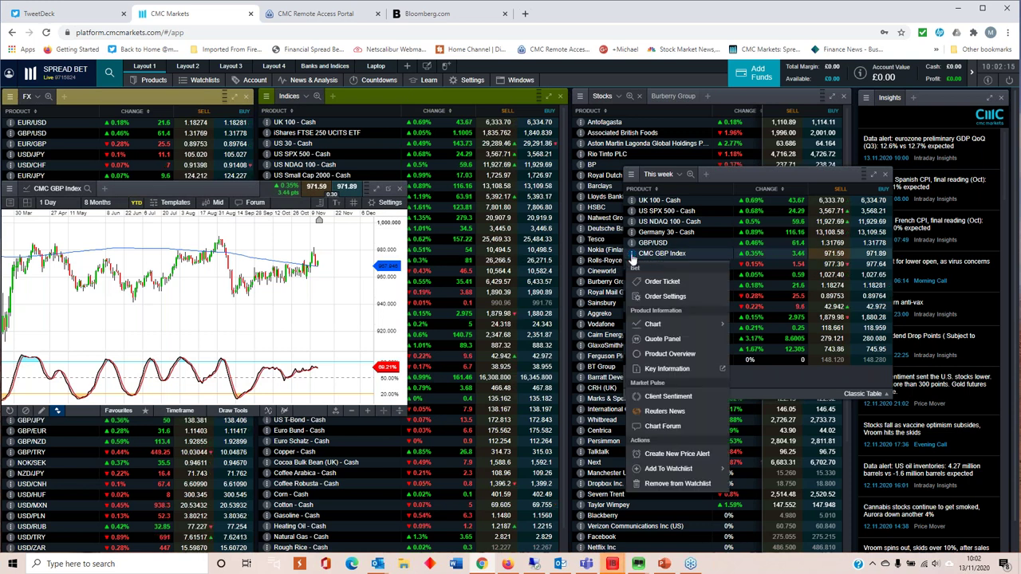
pyautogui.moveTo(655, 324)
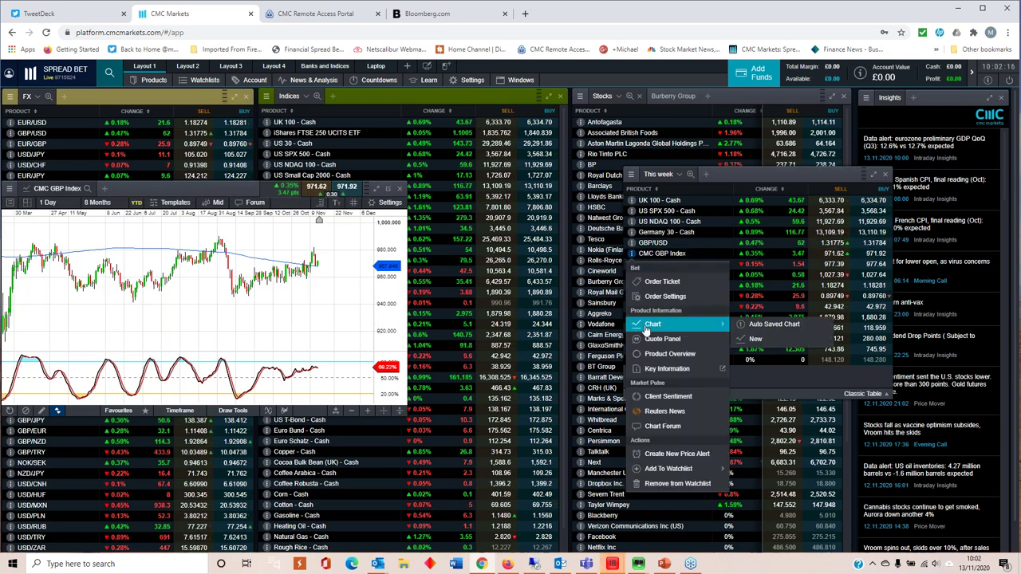
pyautogui.click(761, 325)
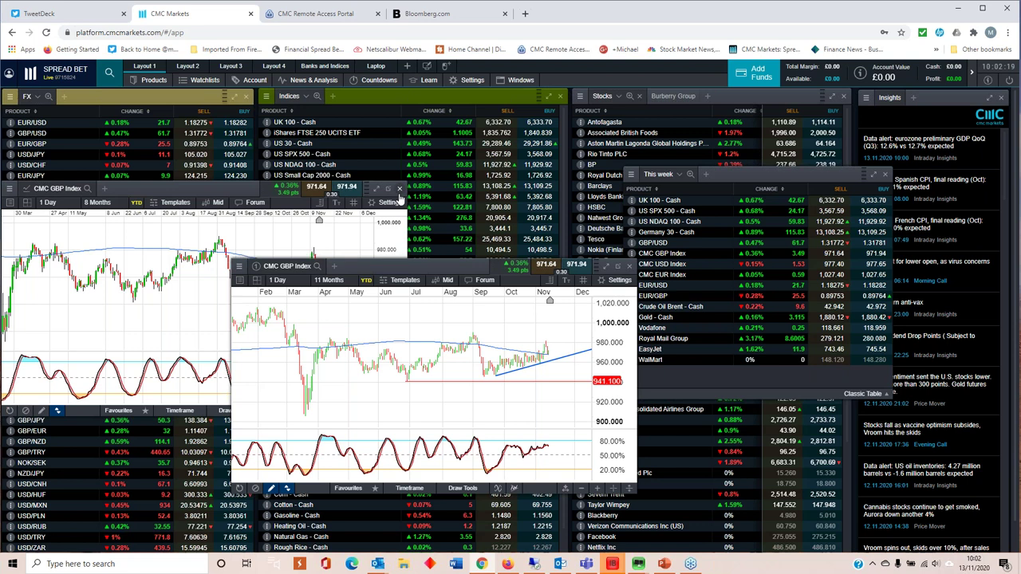
pyautogui.click(400, 189)
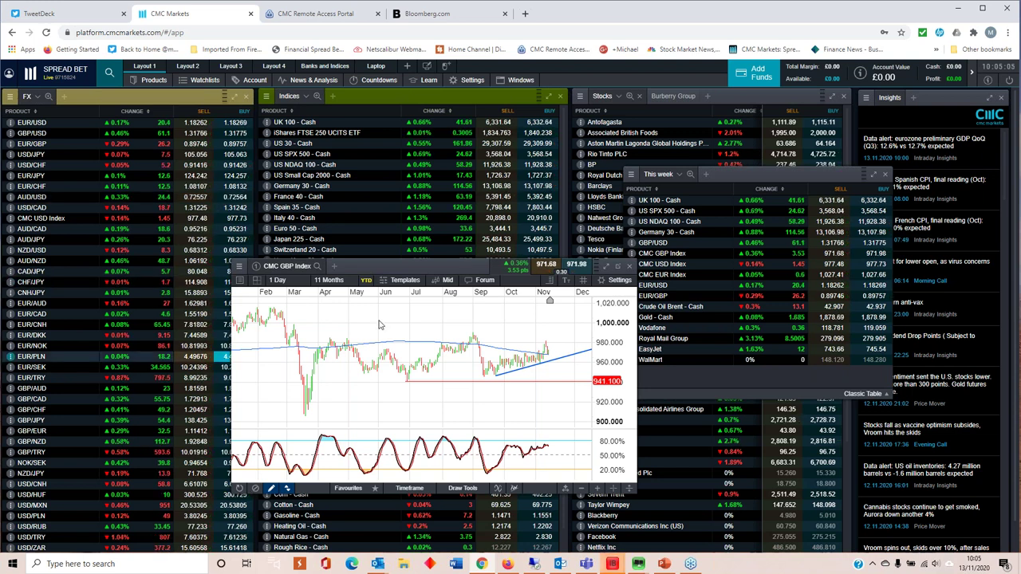
# Zoom into the CMC GBP Index's recent months, shift the window up-left, then close it
pyautogui.scroll(2, 422, 311)
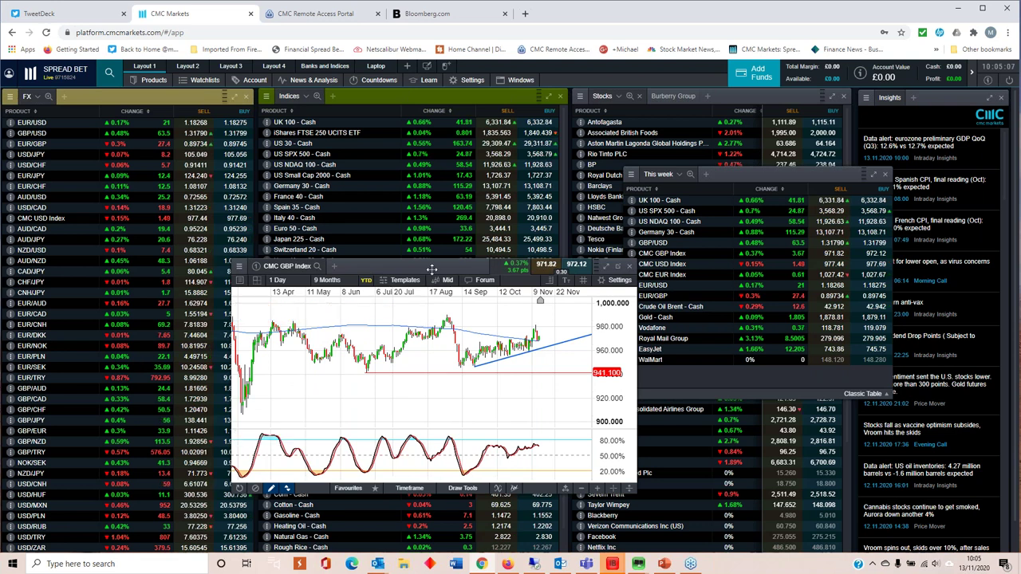
pyautogui.moveTo(431, 270); pyautogui.dragTo(351, 230)
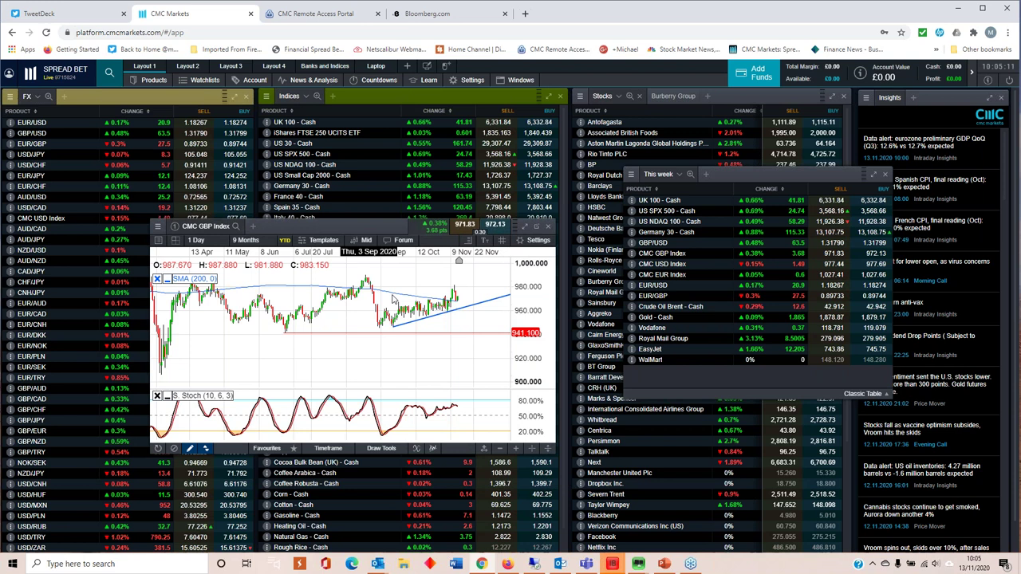
pyautogui.scroll(2, 393, 299)
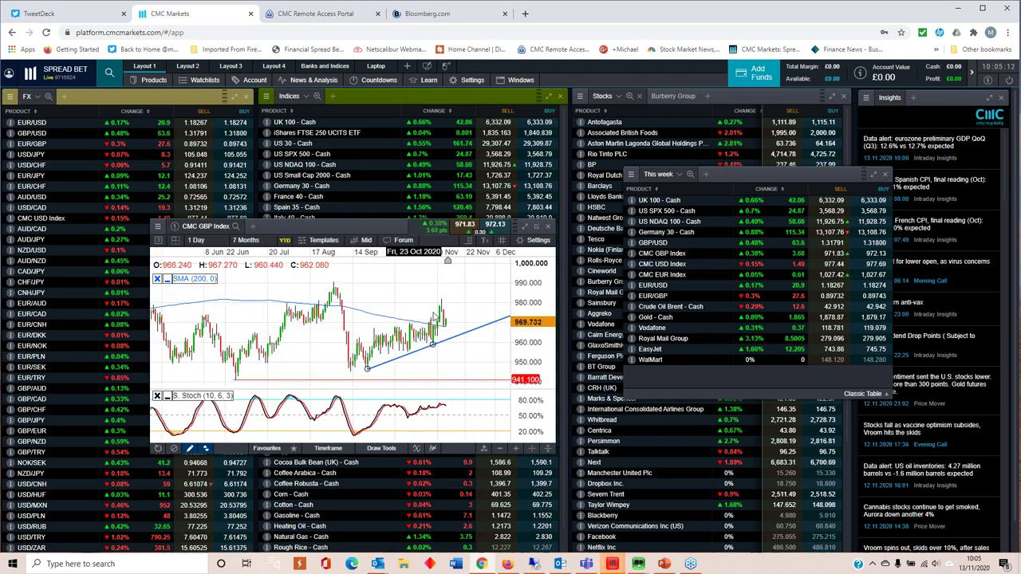
pyautogui.click(548, 228)
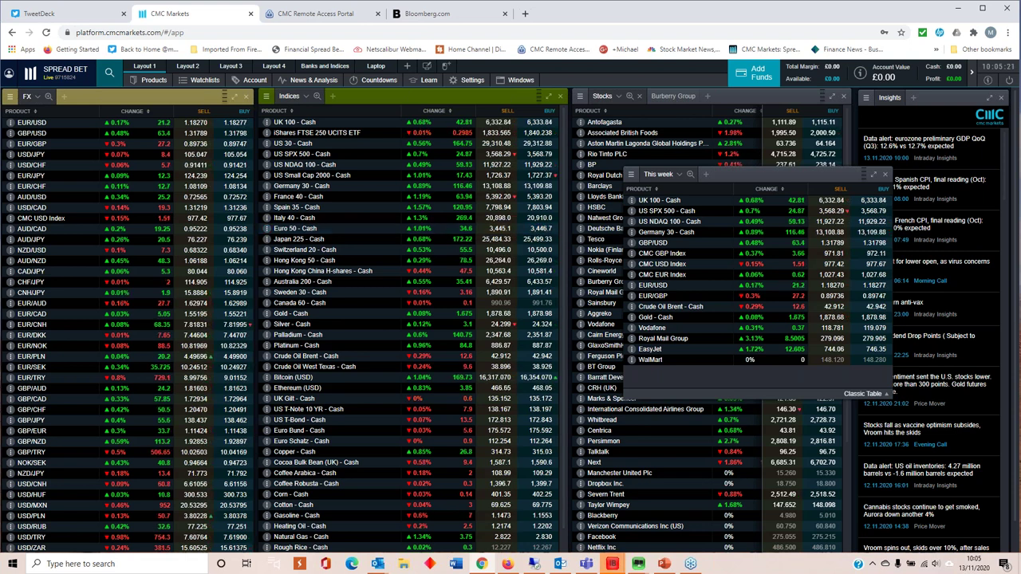
# Open a Vodafone chart beside the left-shifted This week watchlist and zoom to 7 Months
pyautogui.moveTo(698, 174); pyautogui.dragTo(479, 162)
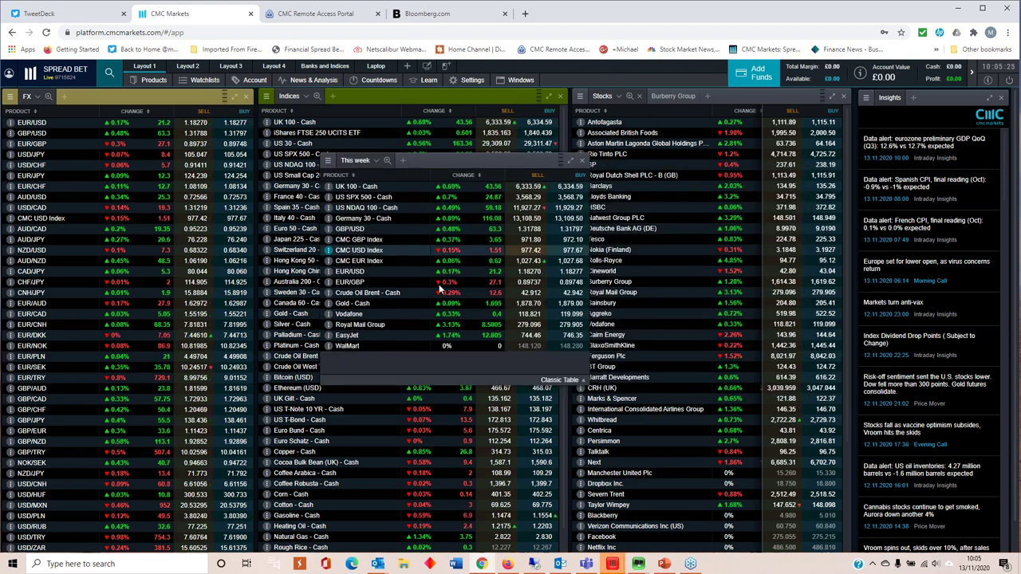
pyautogui.click(352, 314)
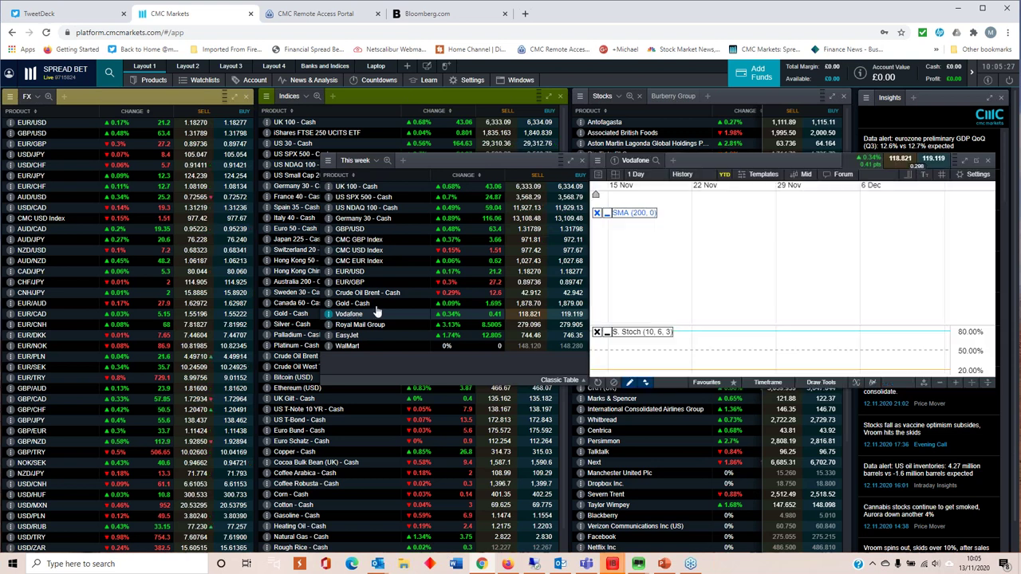
pyautogui.moveTo(750, 161); pyautogui.dragTo(495, 281)
pyautogui.moveTo(477, 162); pyautogui.dragTo(252, 166)
pyautogui.moveTo(512, 277); pyautogui.dragTo(574, 202)
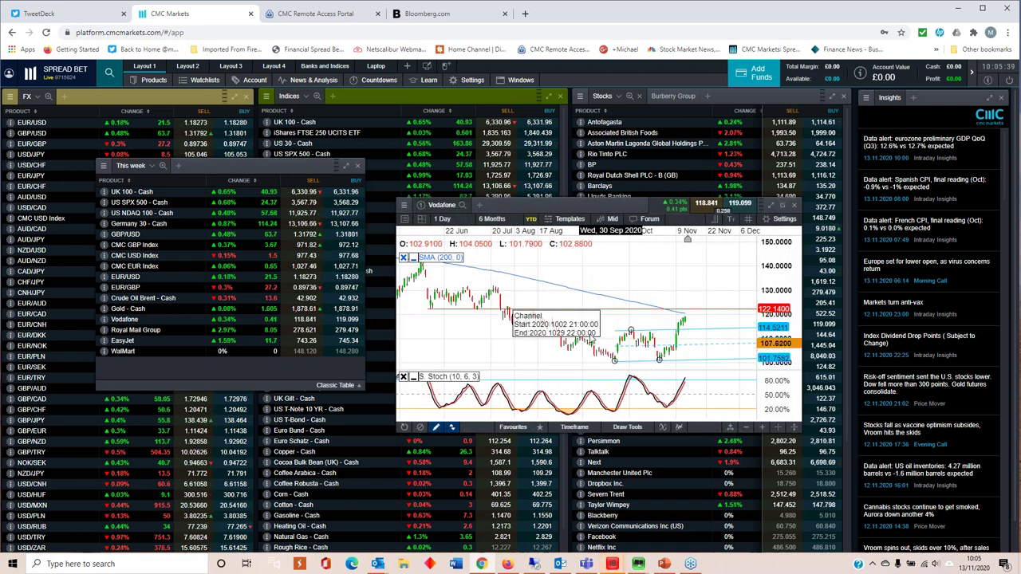
pyautogui.scroll(-1, 630, 339)
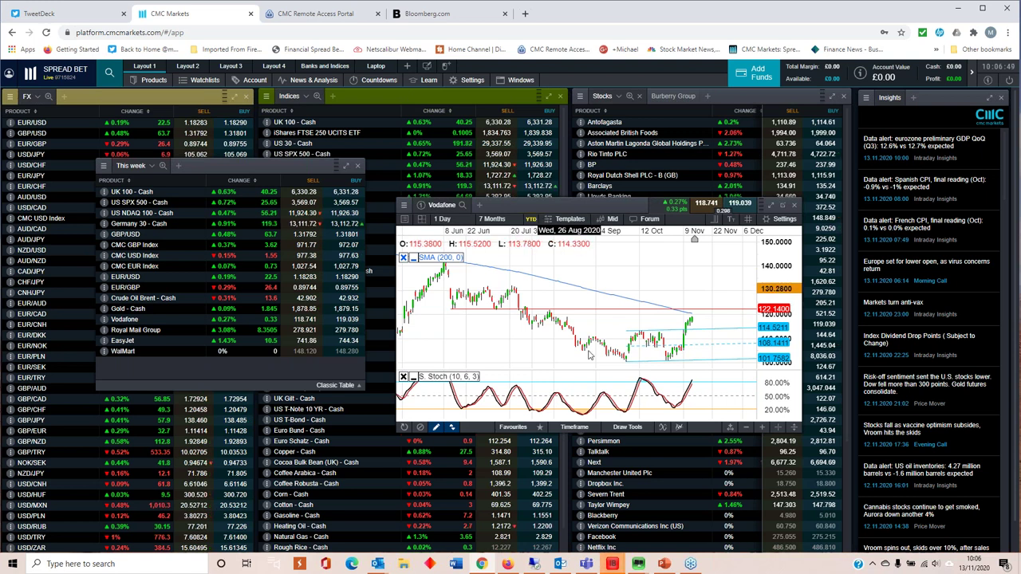
# Replace the Vodafone chart with a 7-month EasyJet chart and realign both panels
pyautogui.click(794, 207)
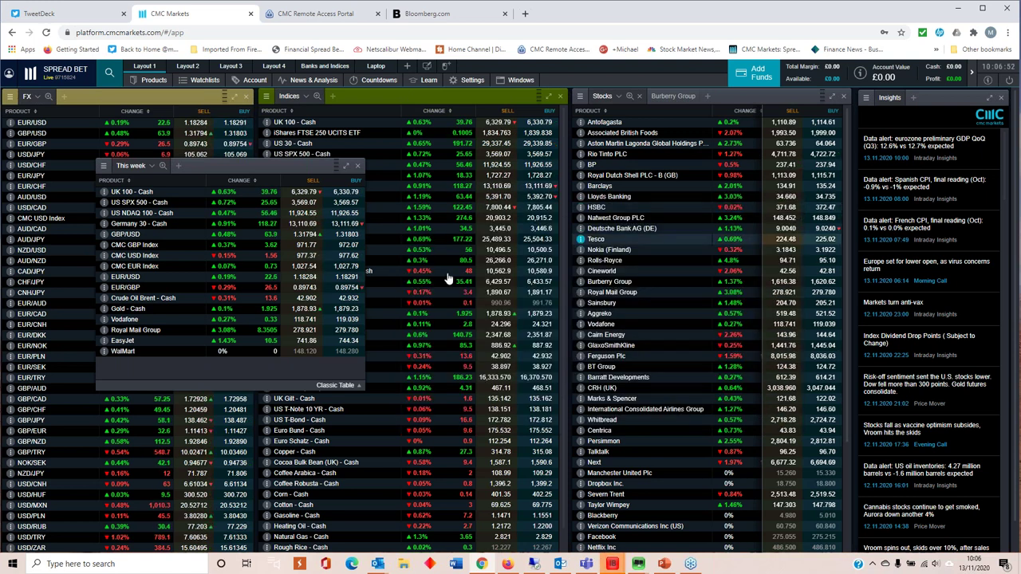
pyautogui.click(117, 342)
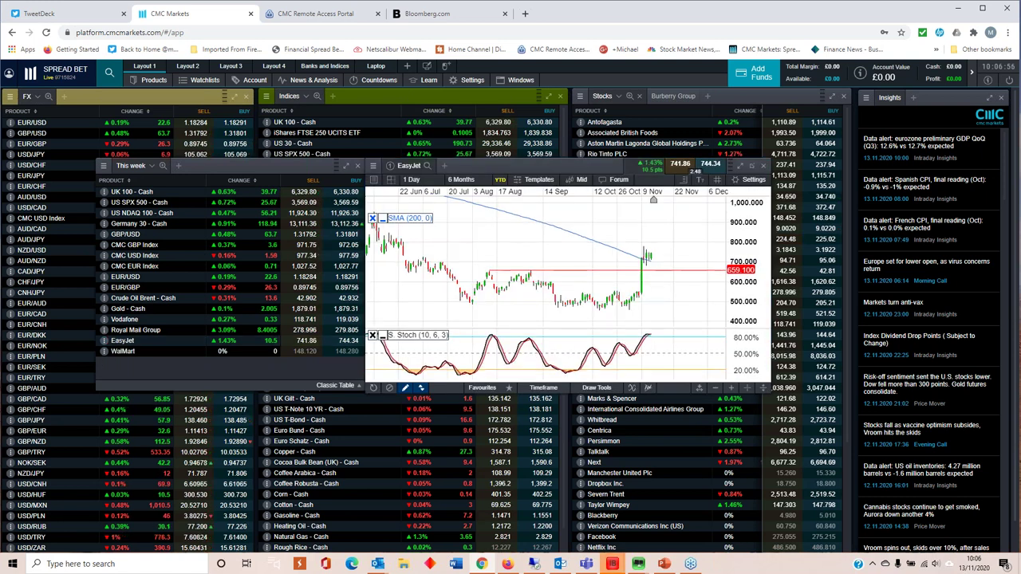
pyautogui.scroll(-1, 539, 277)
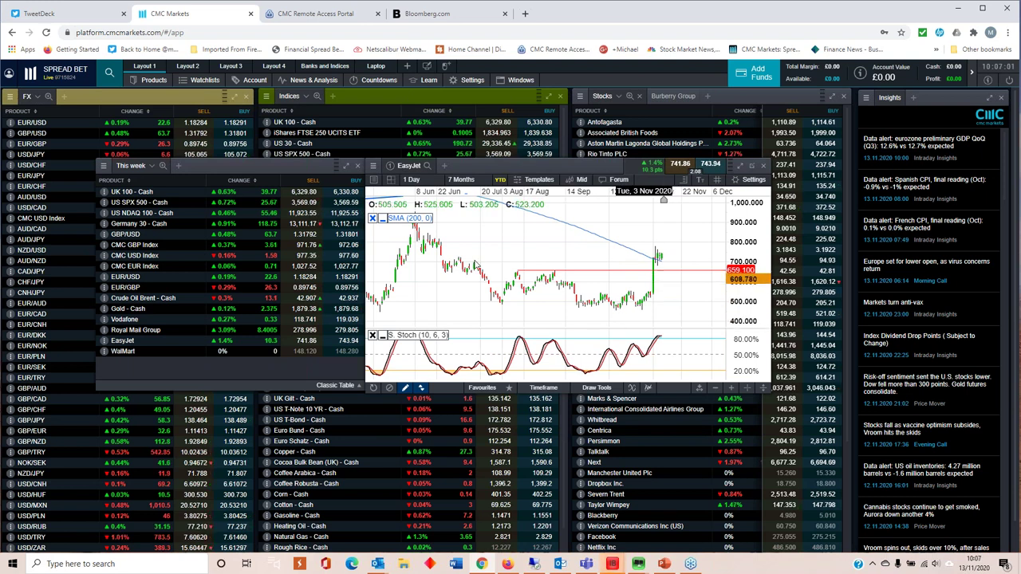
pyautogui.moveTo(236, 171); pyautogui.dragTo(198, 174)
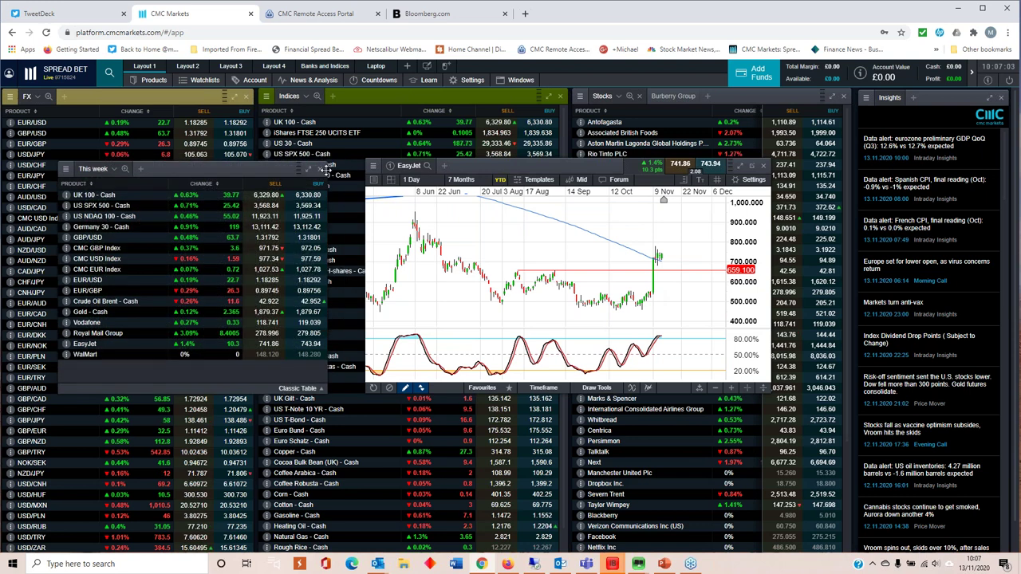
pyautogui.moveTo(489, 166); pyautogui.dragTo(504, 179)
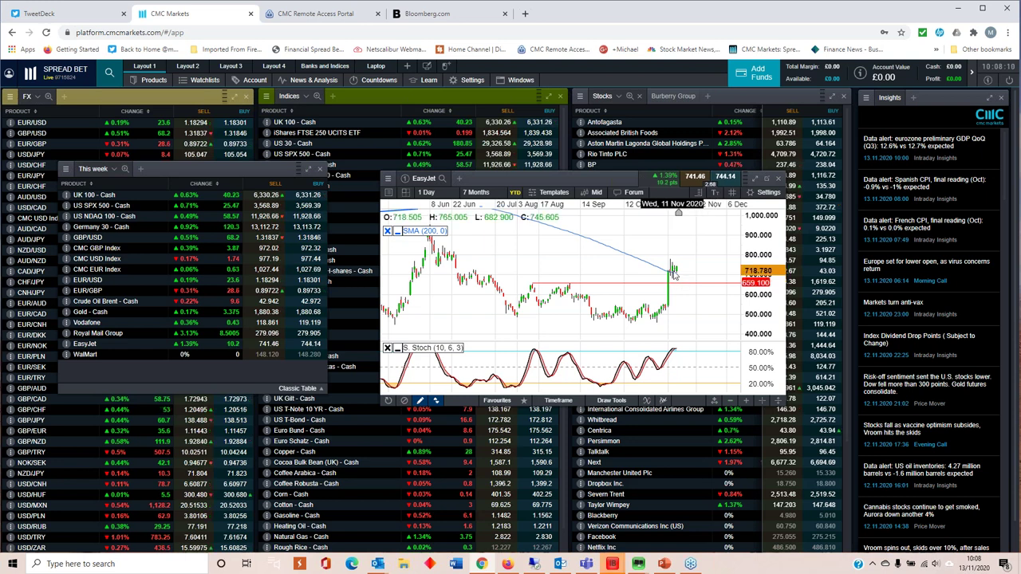
# Close the EasyJet chart and open a Royal Mail Group chart from the This week list
pyautogui.scroll(-3, 678, 284)
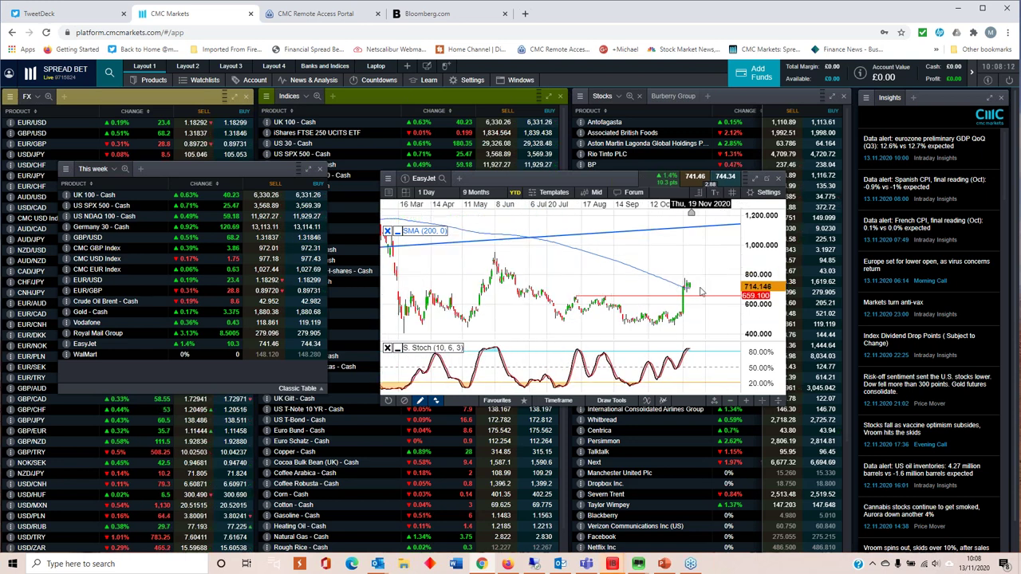
pyautogui.click(778, 179)
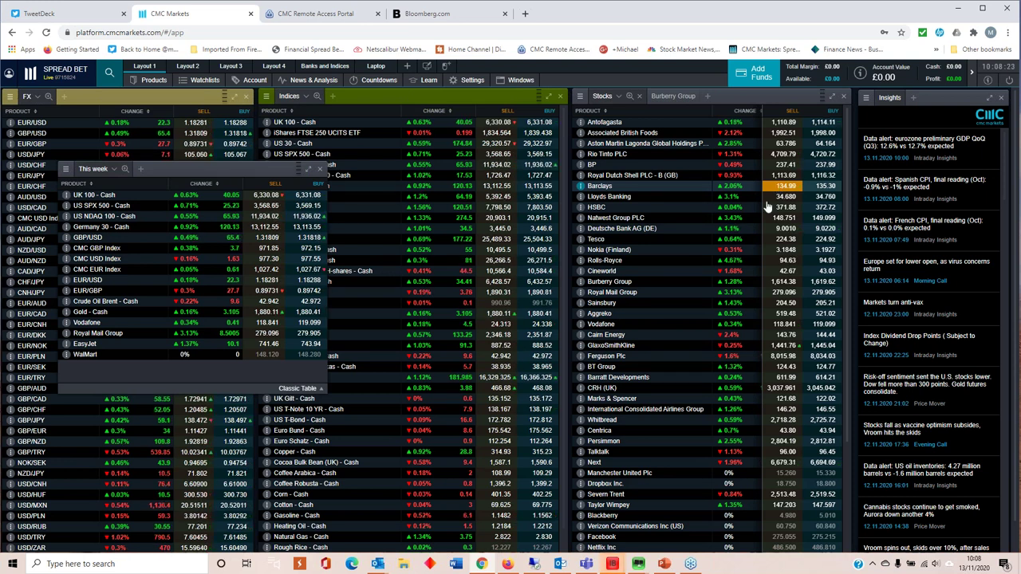
pyautogui.click(85, 335)
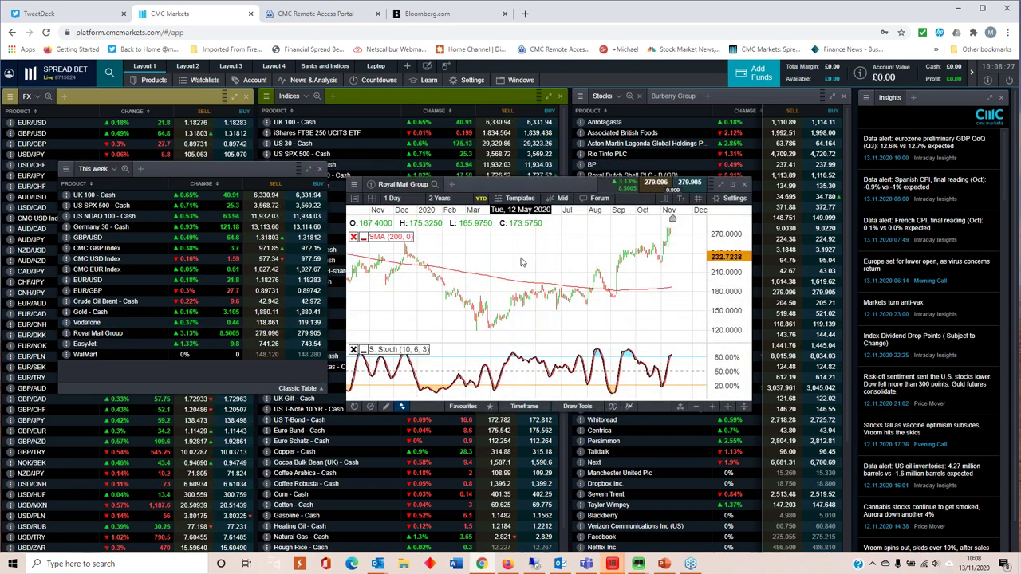
# Zoom the Royal Mail Group chart in from 3 Years to about four months from late July
pyautogui.scroll(-2, 521, 261)
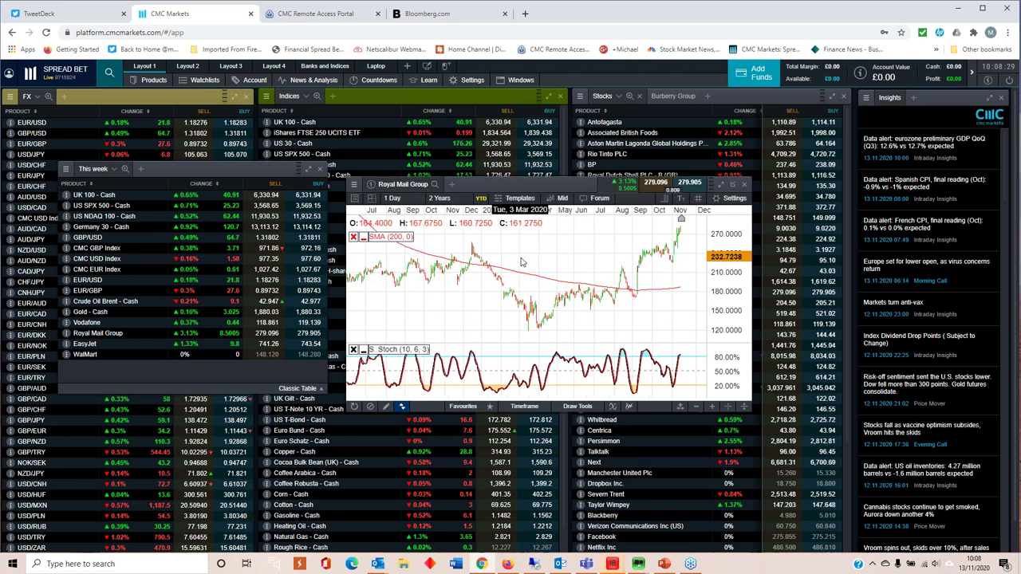
pyautogui.scroll(-1, 521, 262)
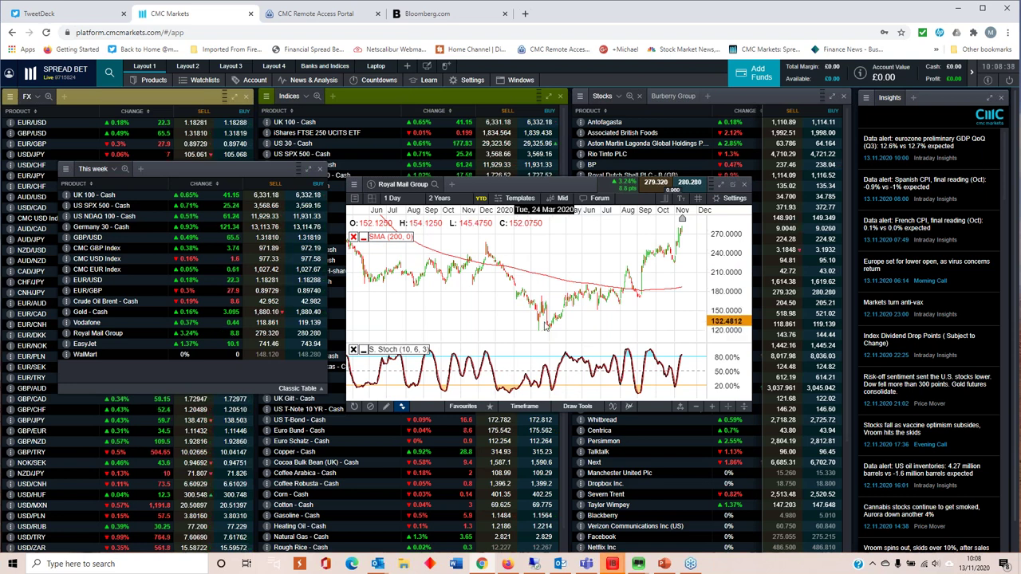
pyautogui.scroll(-2, 545, 325)
pyautogui.scroll(-1, 546, 325)
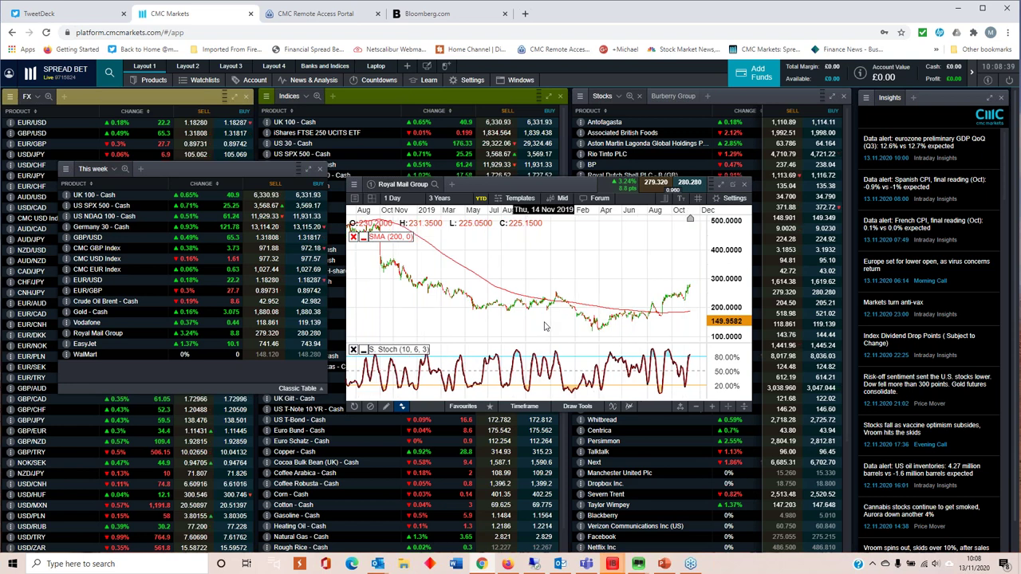
pyautogui.scroll(-1, 545, 325)
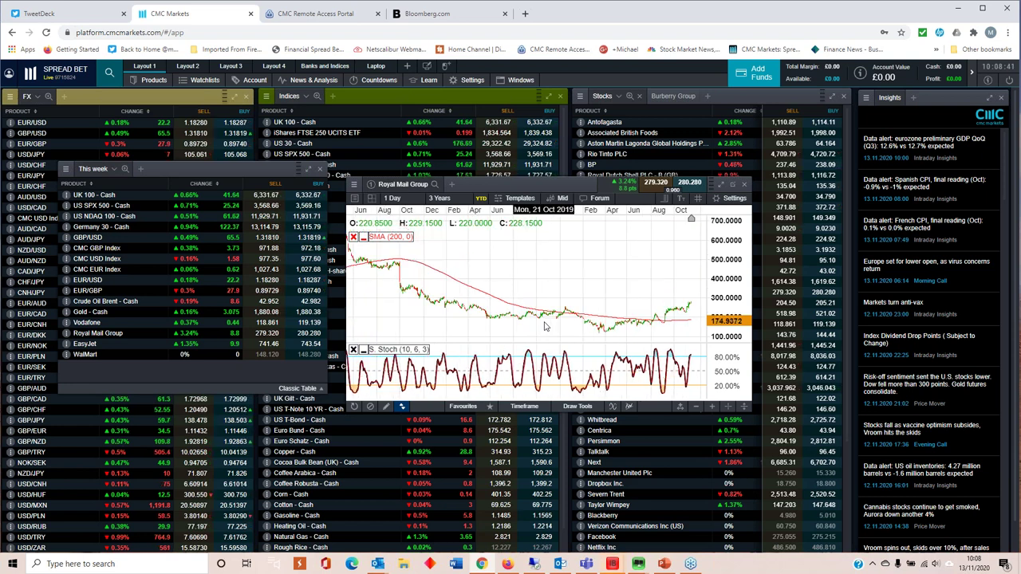
pyautogui.scroll(-1, 545, 325)
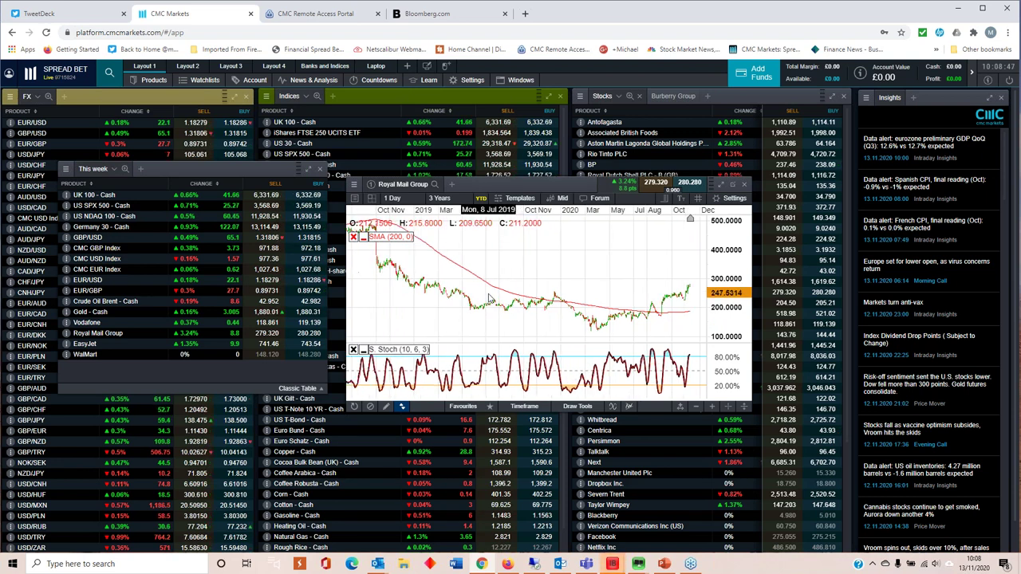
pyautogui.scroll(-2, 491, 299)
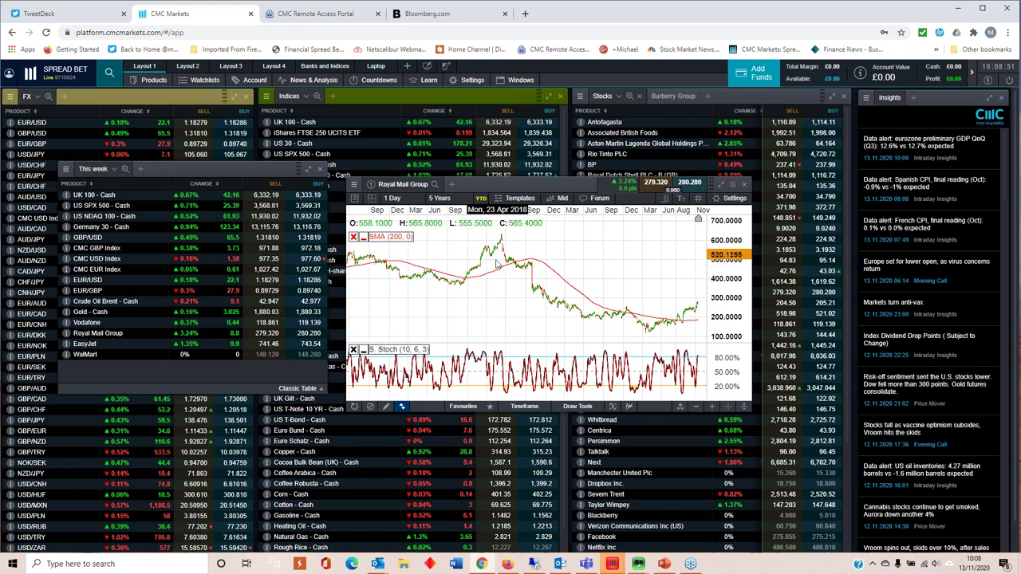
pyautogui.scroll(2, 492, 271)
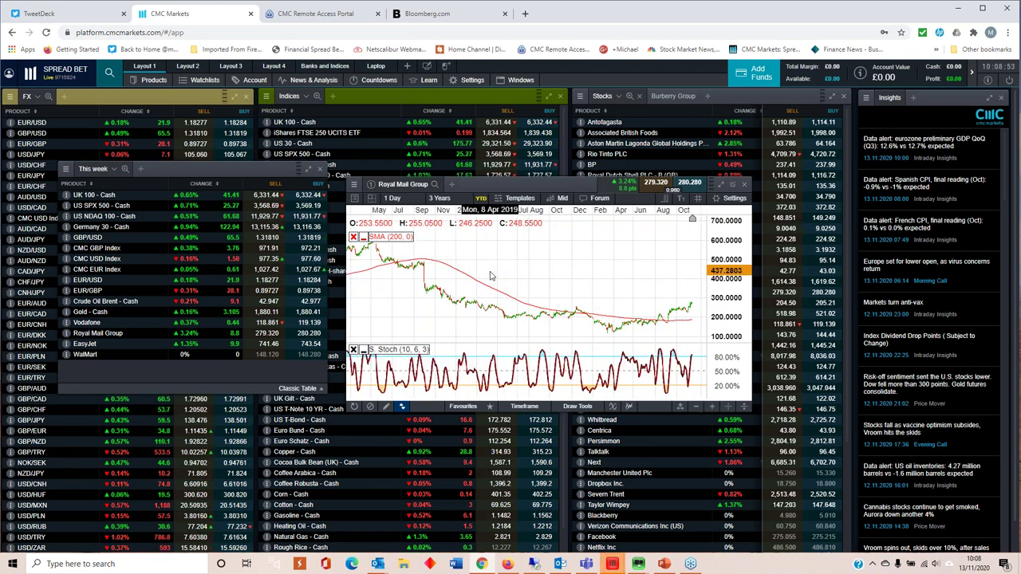
pyautogui.scroll(2, 491, 275)
pyautogui.scroll(1, 490, 275)
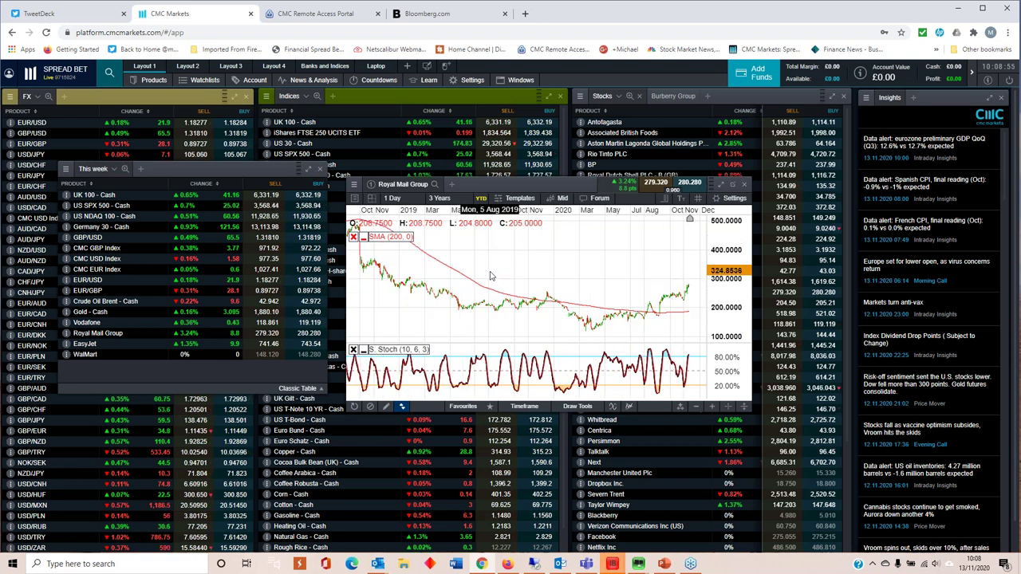
pyautogui.scroll(2, 490, 276)
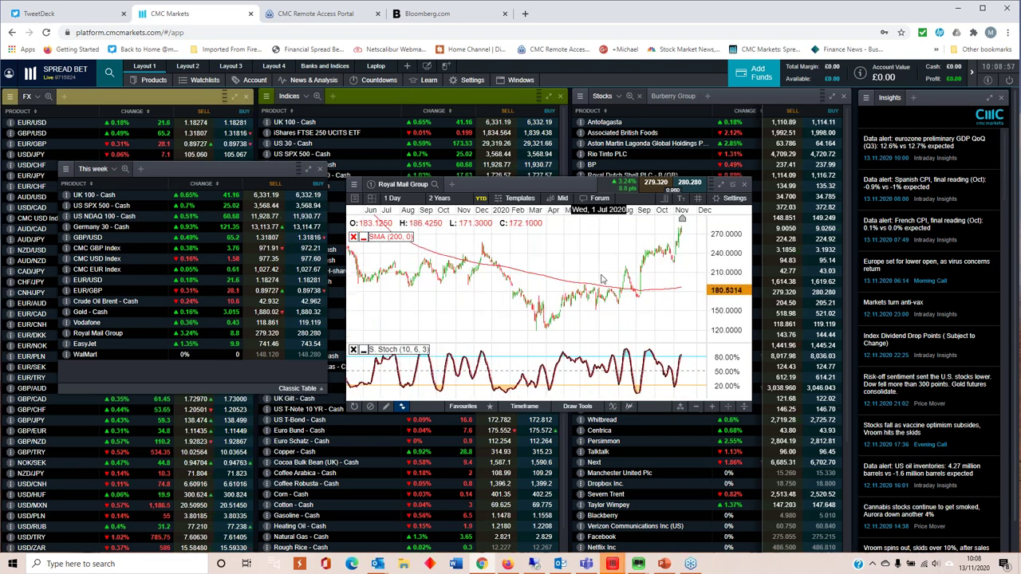
pyautogui.scroll(-1, 603, 278)
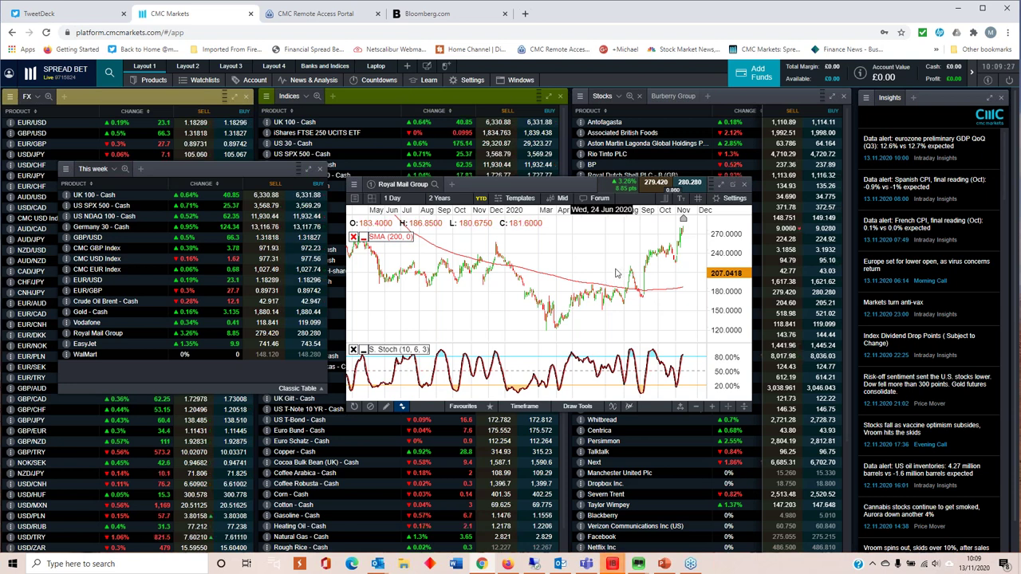
pyautogui.scroll(-3, 614, 279)
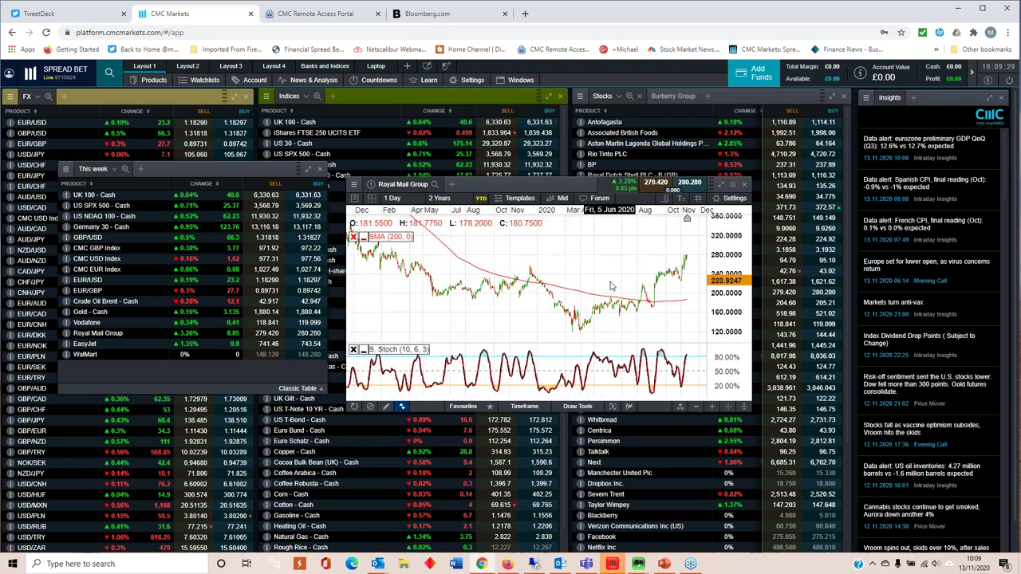
pyautogui.scroll(-2, 611, 286)
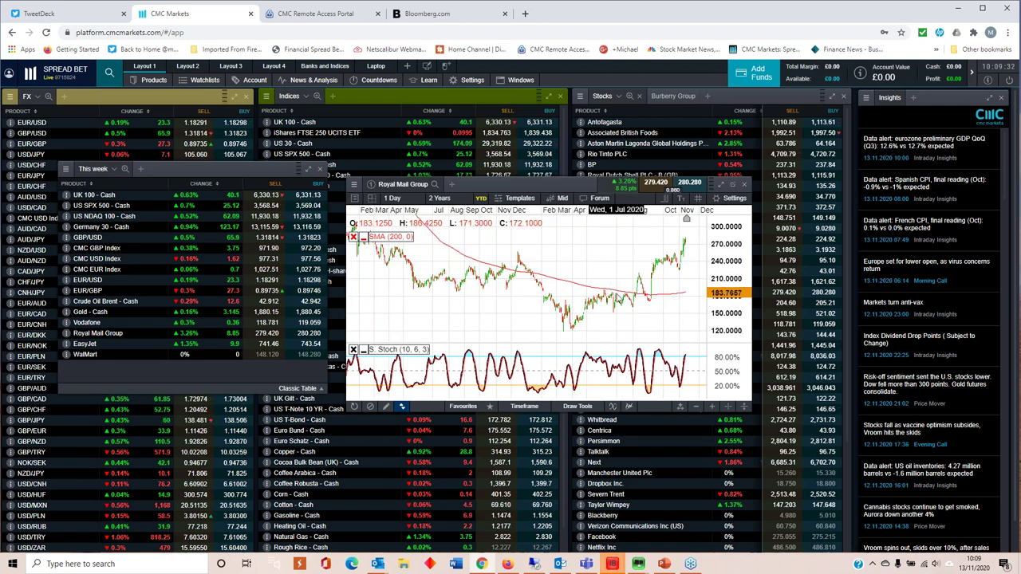
pyautogui.scroll(1, 614, 292)
pyautogui.scroll(4, 617, 298)
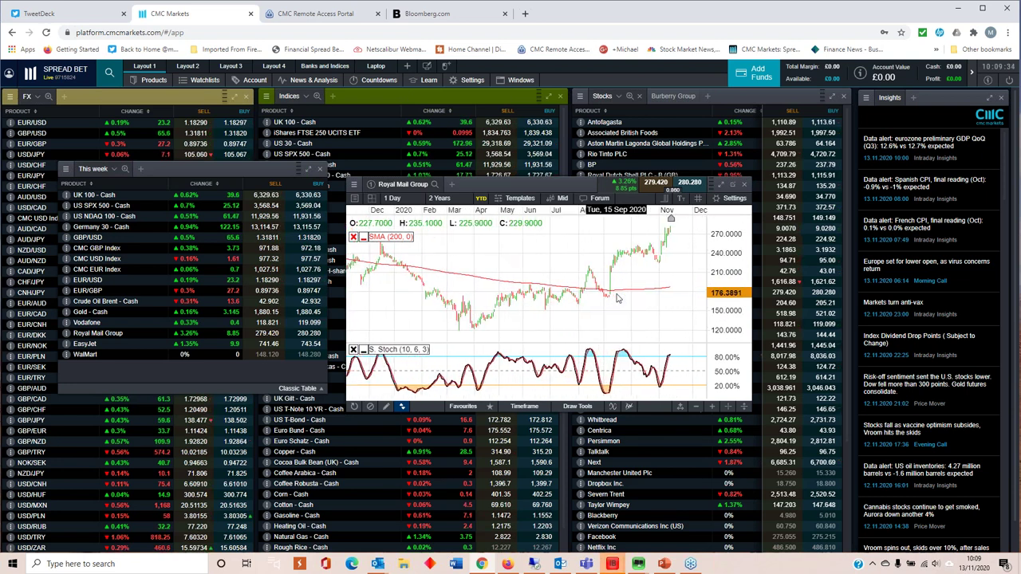
pyautogui.scroll(2, 617, 297)
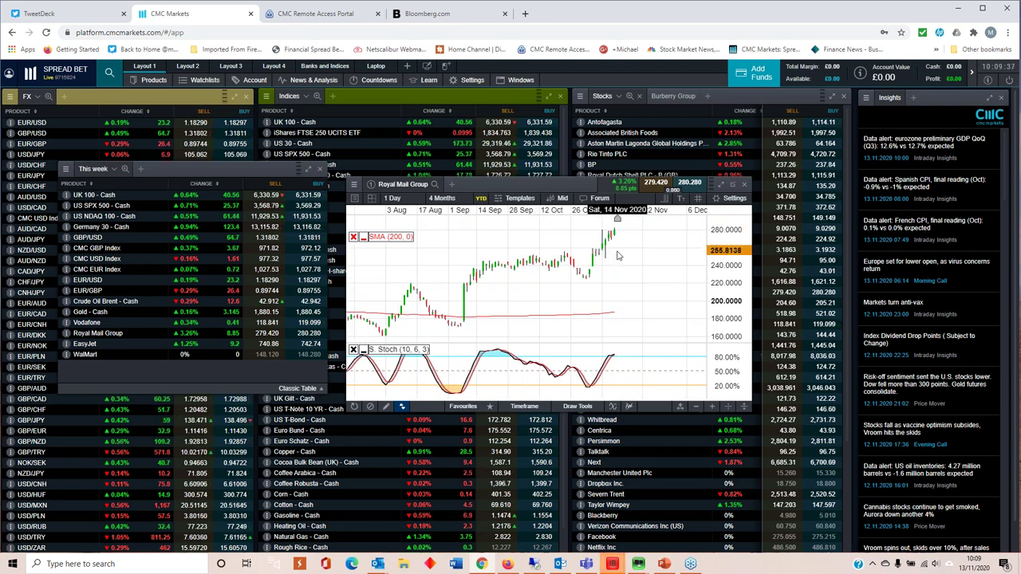
# Widen the Royal Mail Group chart to about nine months from early March, showing the 2020 rally
pyautogui.scroll(-2, 624, 236)
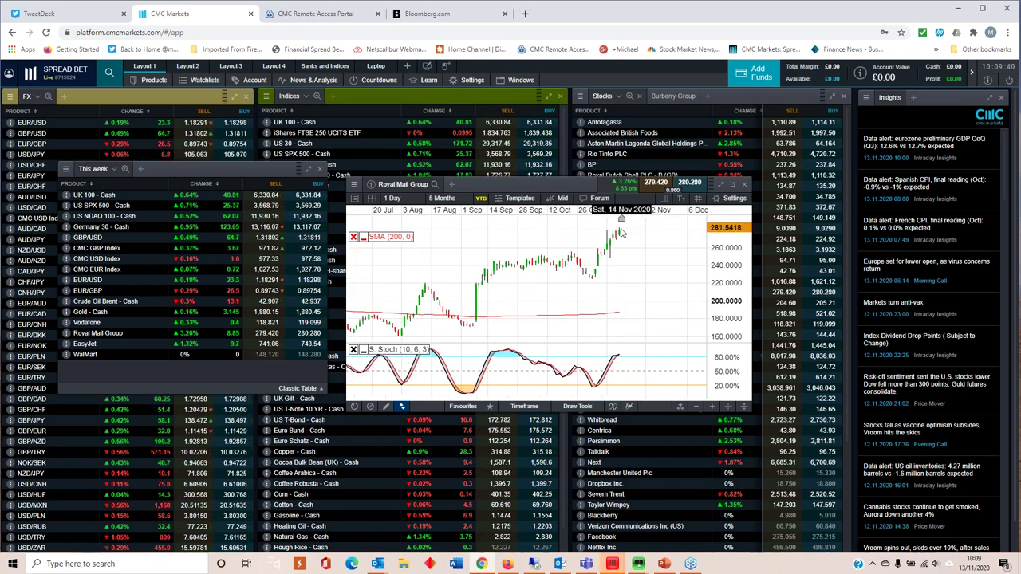
pyautogui.scroll(-2, 623, 235)
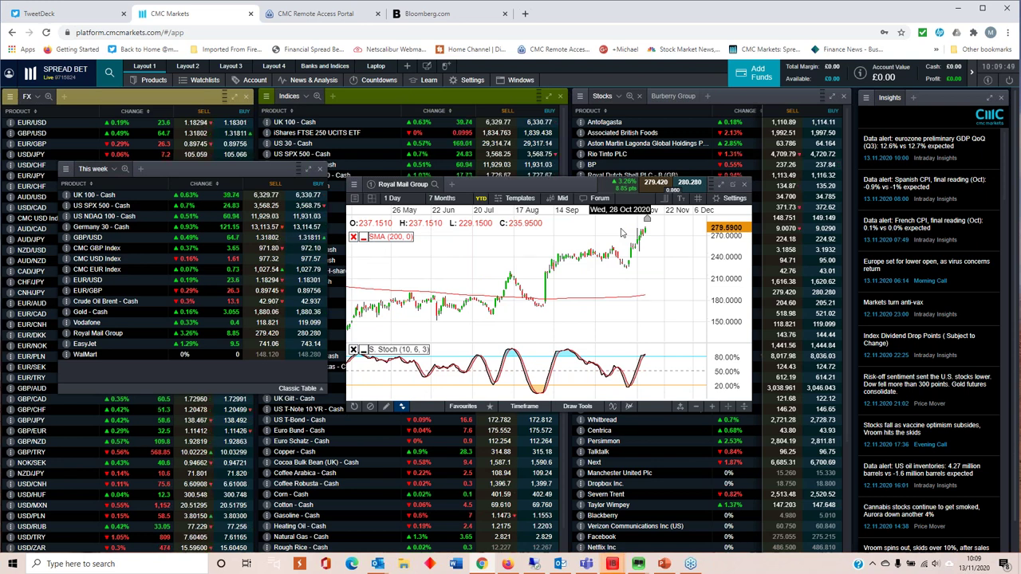
pyautogui.scroll(-2, 603, 268)
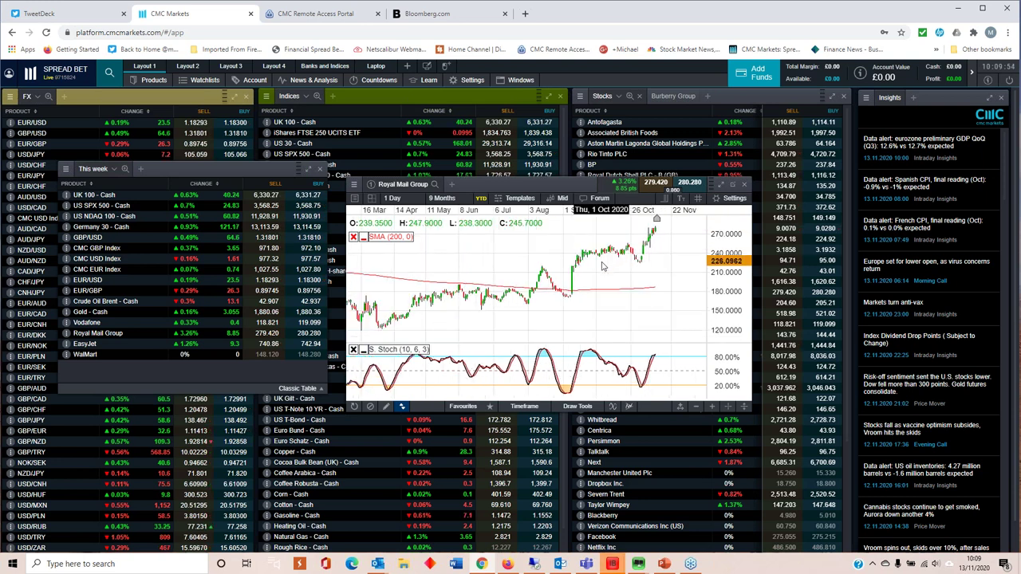
pyautogui.scroll(-1, 603, 267)
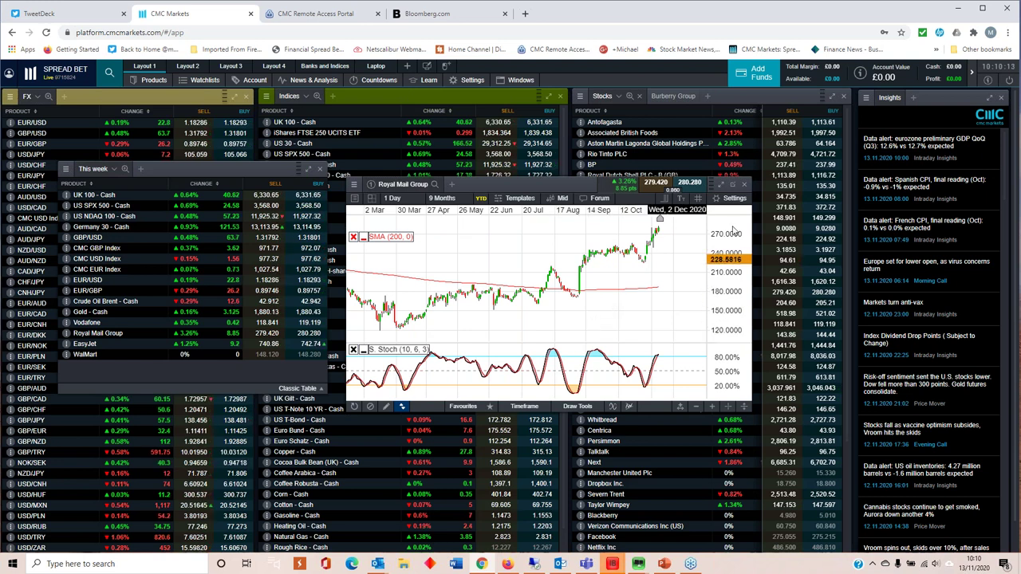
# Close the Royal Mail Group chart and open a 12-month WalMart chart instead
pyautogui.click(745, 185)
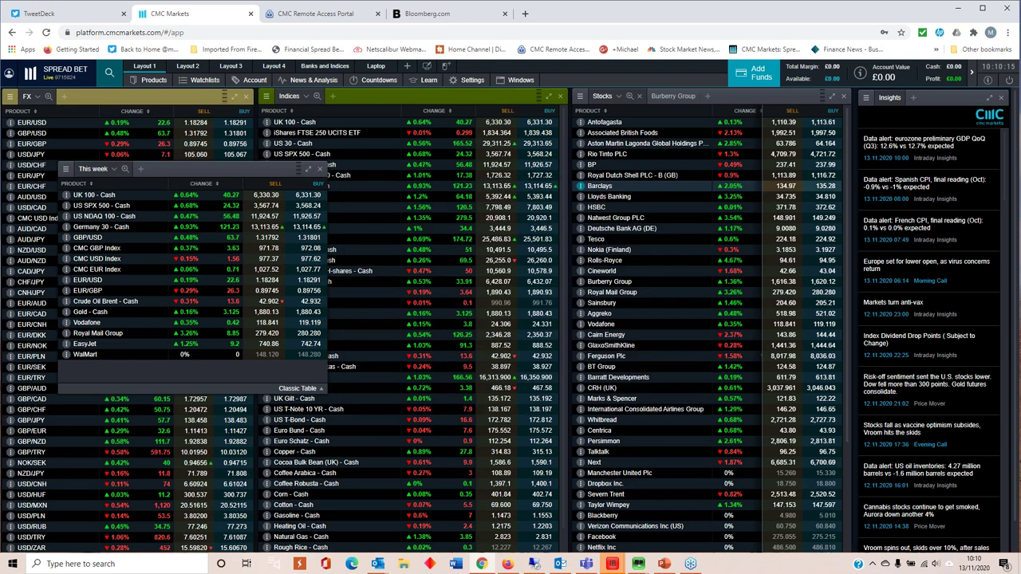
pyautogui.click(89, 358)
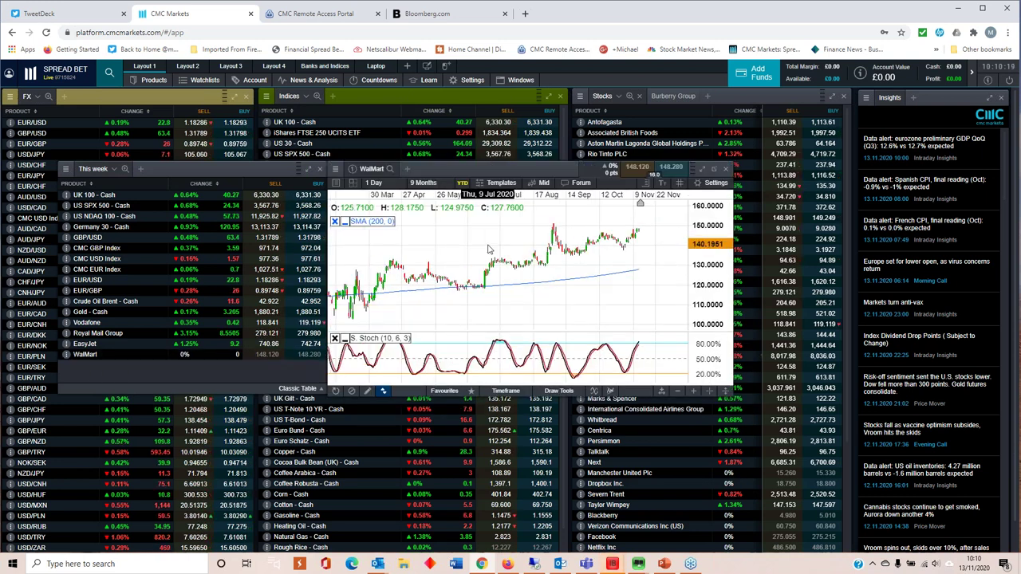
pyautogui.scroll(-1, 489, 250)
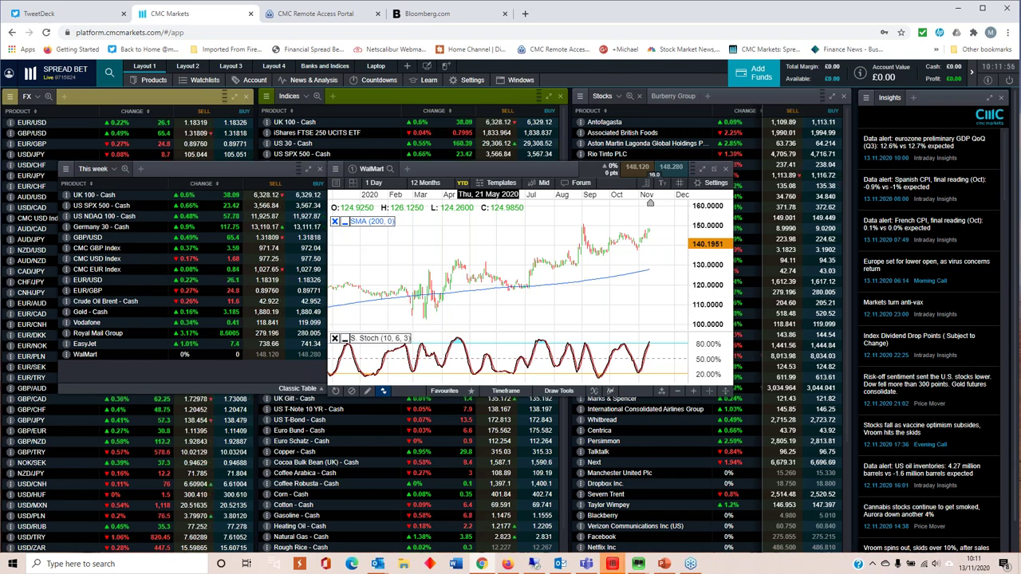
# Close the WalMart chart and bring the Weekly Update slides presentation forward in PowerPoint
pyautogui.click(725, 170)
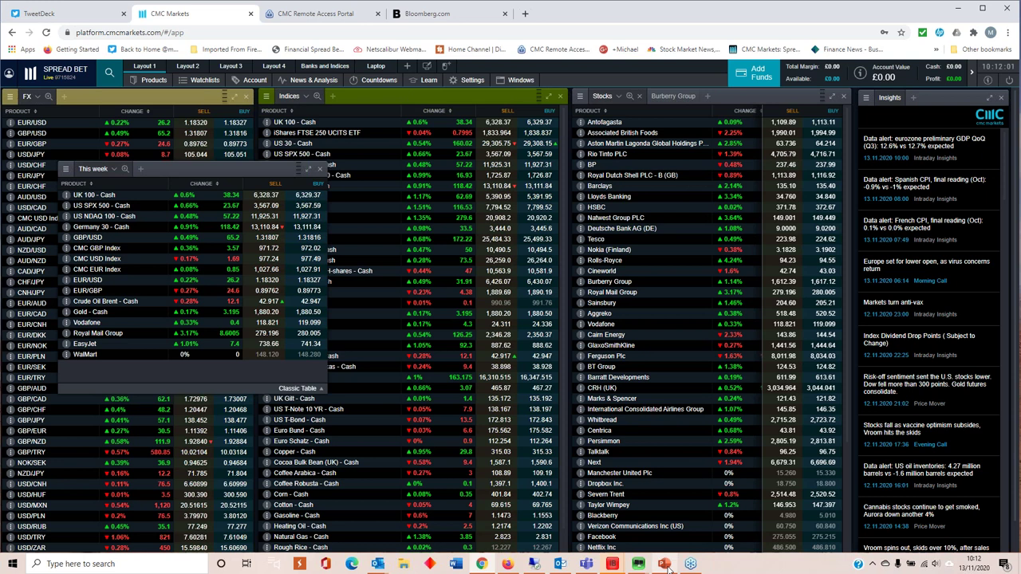
pyautogui.moveTo(667, 569)
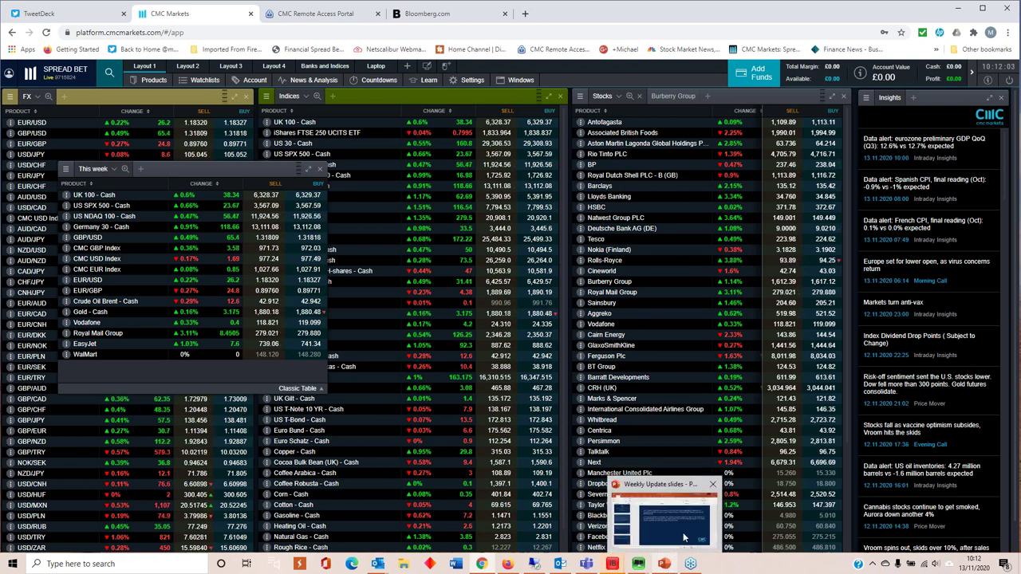
pyautogui.click(667, 515)
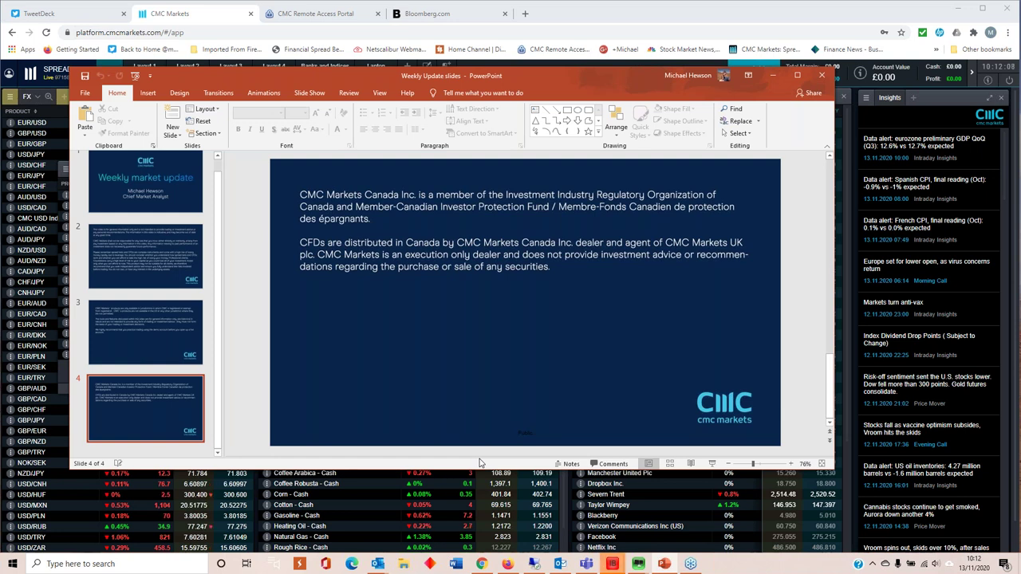
# Start the slide show on the Weekly market update title slide in full screen
pyautogui.press('F5')
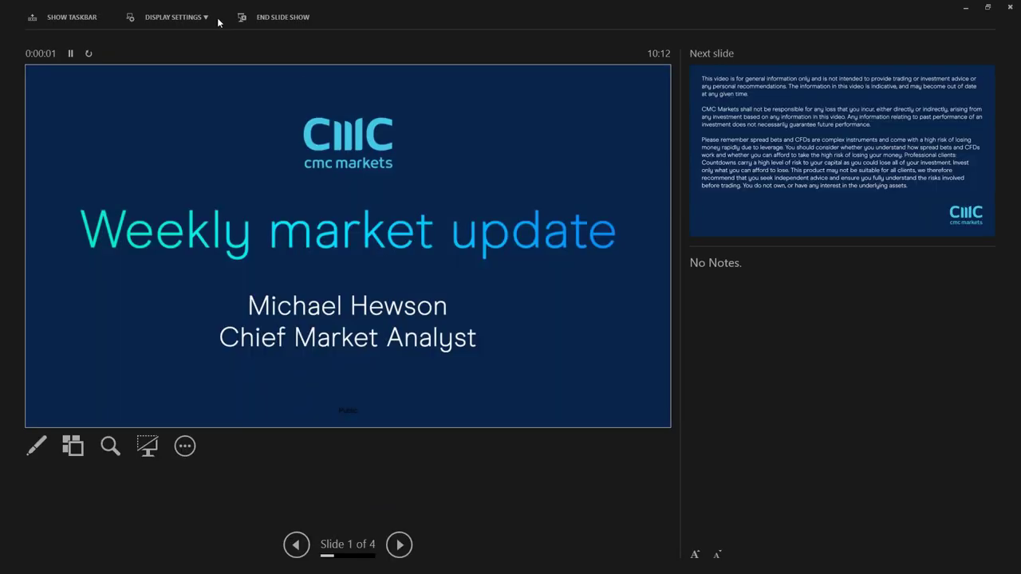
pyautogui.click(206, 18)
pyautogui.click(206, 39)
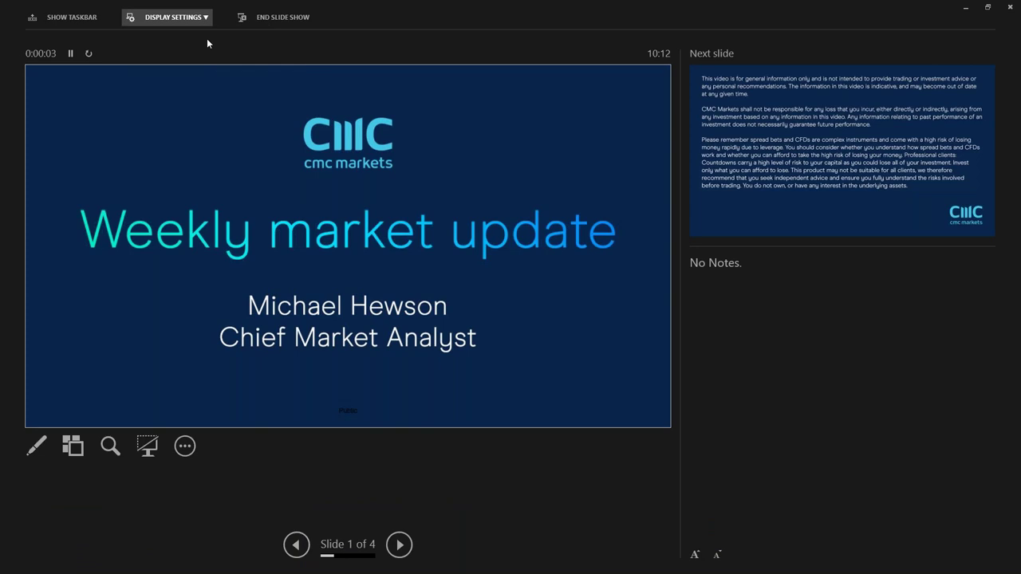